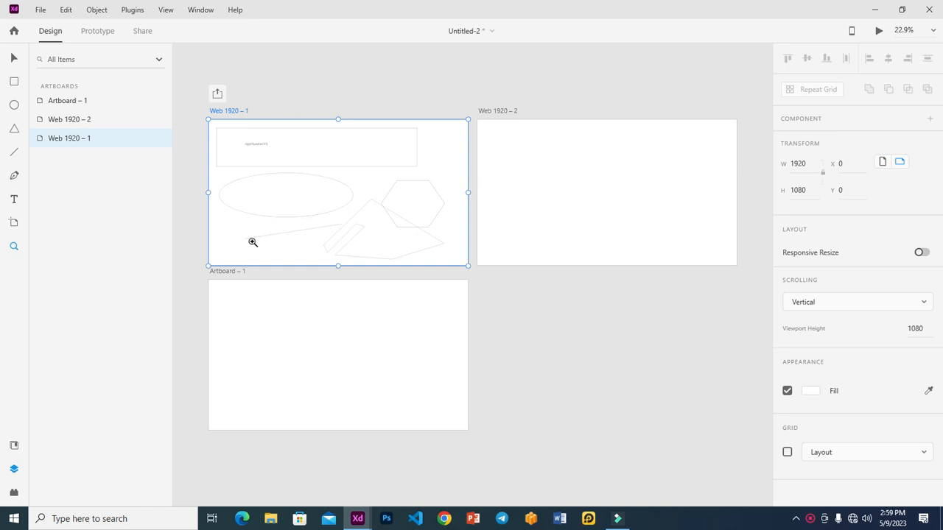
Step: Create a new document from the iPhone 14 Pro Max (430 × 932) preset and maximize its window
{"action": "left_click", "coordinate": [39, 12]}
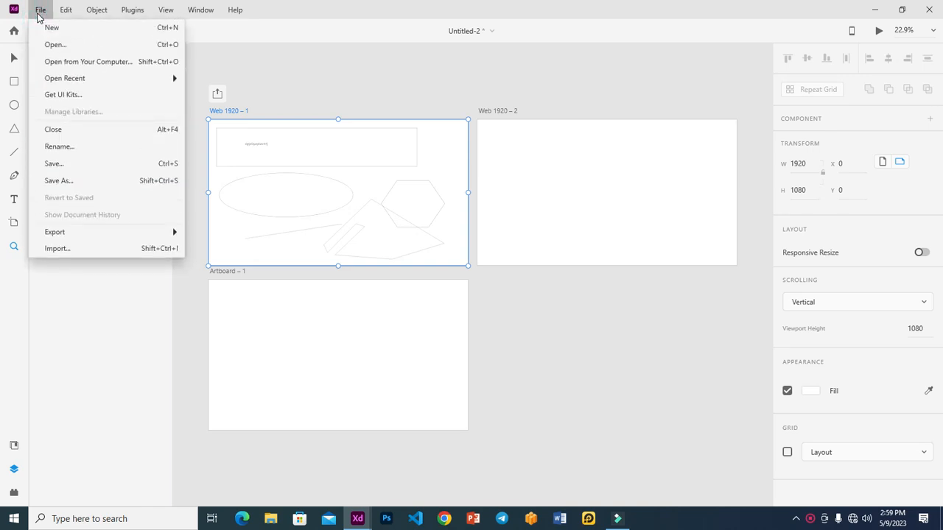
{"action": "left_click", "coordinate": [62, 32]}
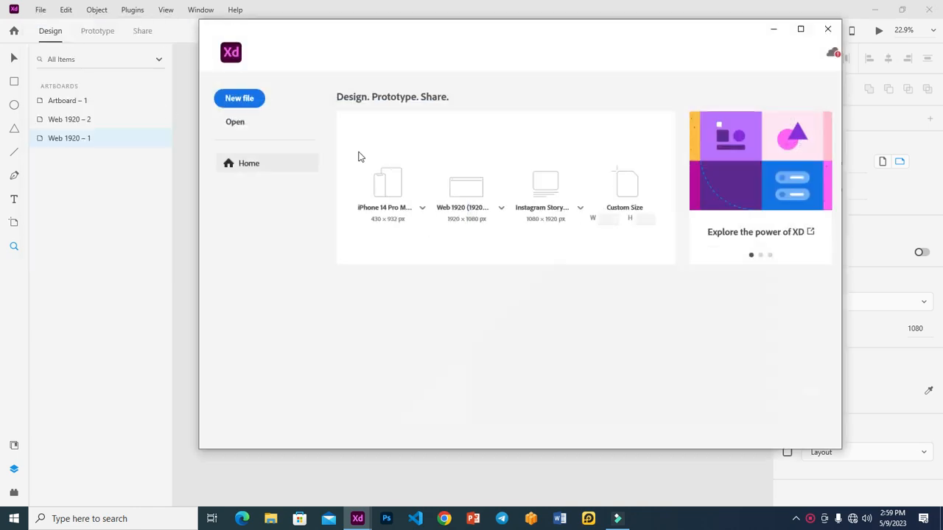
{"action": "left_click", "coordinate": [423, 209]}
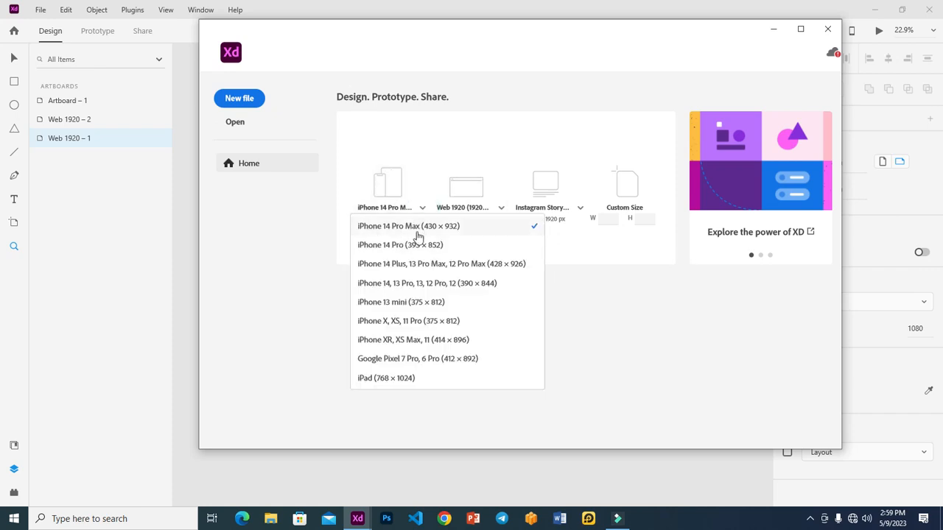
{"action": "left_click", "coordinate": [404, 226]}
{"action": "left_click", "coordinate": [380, 173]}
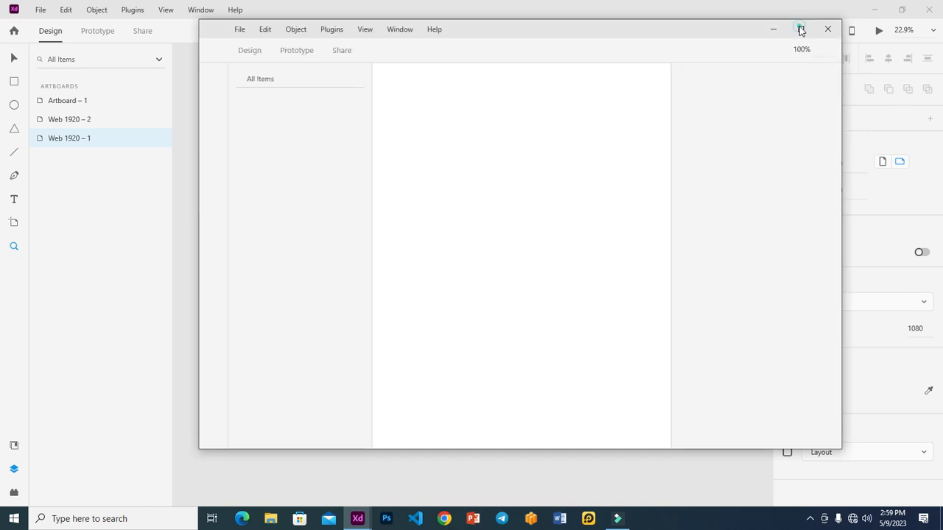
{"action": "left_click", "coordinate": [801, 28]}
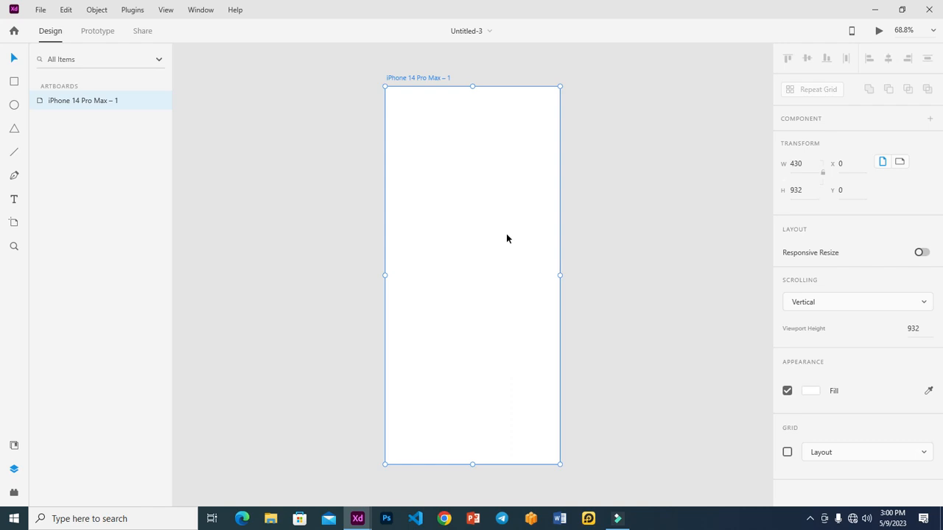
{"action": "left_click", "coordinate": [432, 79]}
{"action": "right_click", "coordinate": [74, 102]}
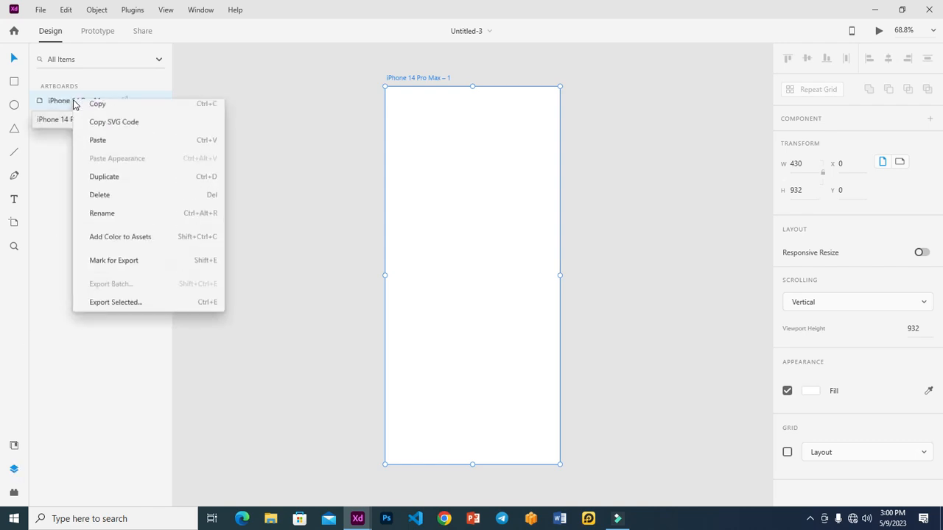
{"action": "left_click", "coordinate": [120, 219]}
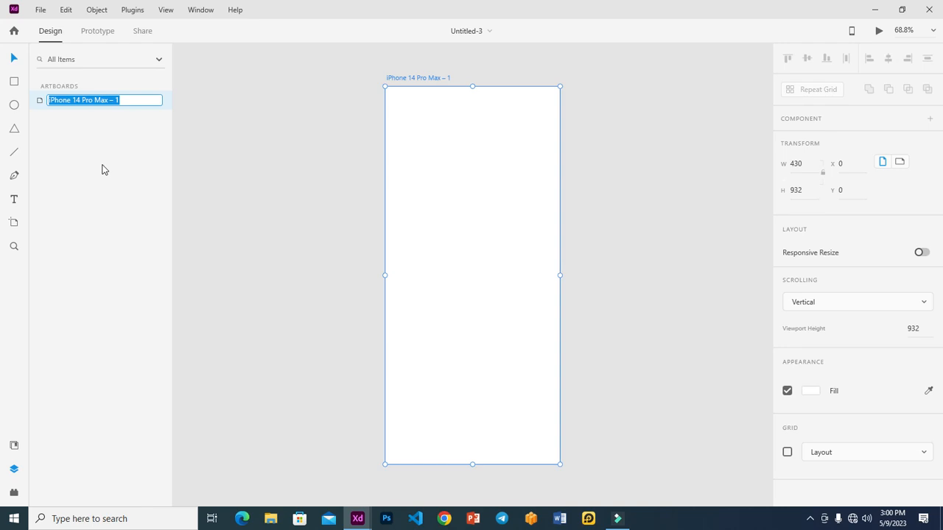
{"action": "left_click", "coordinate": [131, 101]}
{"action": "key", "text": "ctrl+a"}
{"action": "left_click", "coordinate": [130, 101]}
{"action": "left_click", "coordinate": [81, 101]}
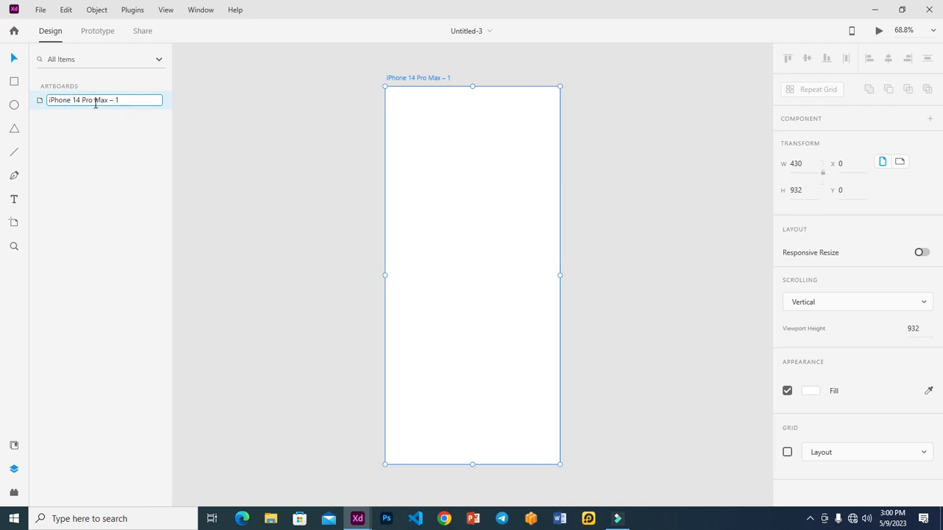
{"action": "left_click", "coordinate": [101, 100]}
{"action": "left_click", "coordinate": [427, 77]}
{"action": "right_click", "coordinate": [85, 98]}
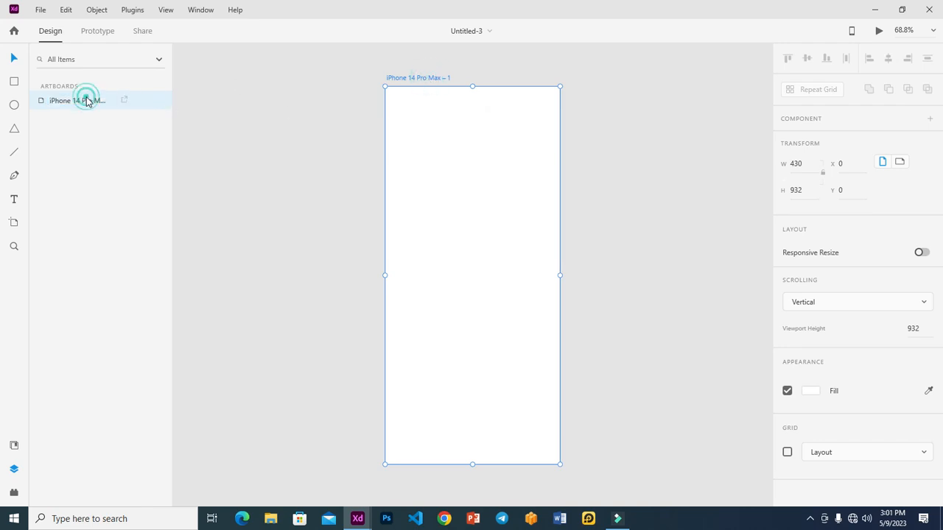
{"action": "left_click", "coordinate": [115, 216]}
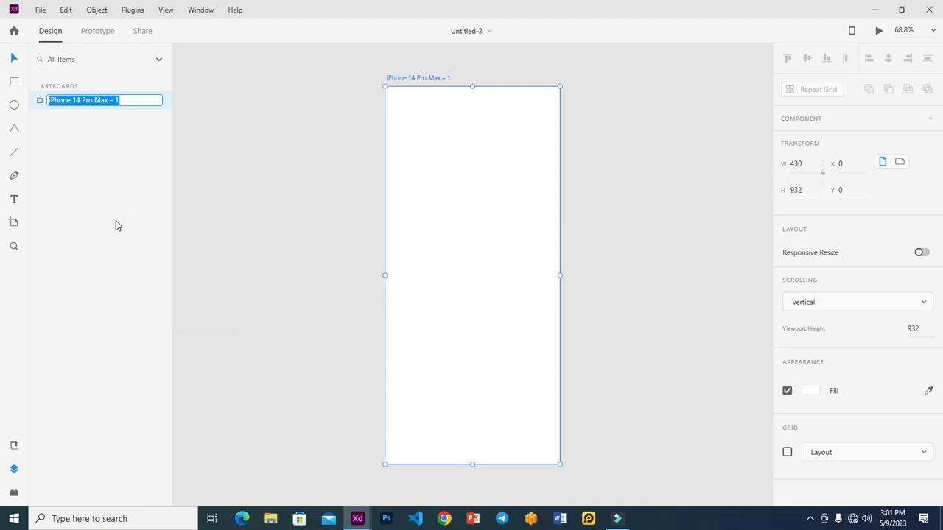
{"action": "left_click", "coordinate": [418, 77]}
{"action": "double_click", "coordinate": [421, 79]}
{"action": "left_click", "coordinate": [315, 116]}
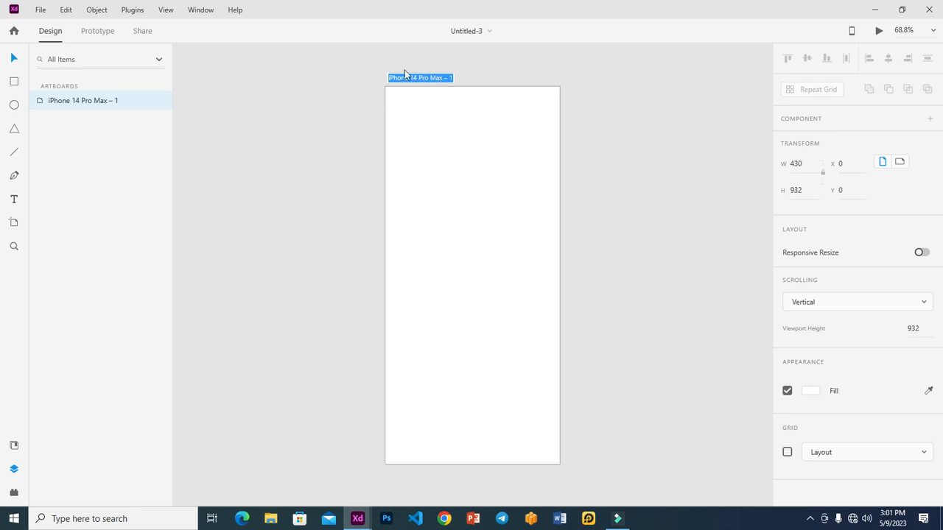
Step: Rename the iPhone 14 Pro Max artboard to "Splash Screen"
{"action": "left_click", "coordinate": [426, 74]}
{"action": "left_click", "coordinate": [426, 74]}
{"action": "double_click", "coordinate": [432, 78]}
{"action": "left_click", "coordinate": [431, 78]}
{"action": "triple_click", "coordinate": [432, 78]}
{"action": "type", "text": "splash Screen"}
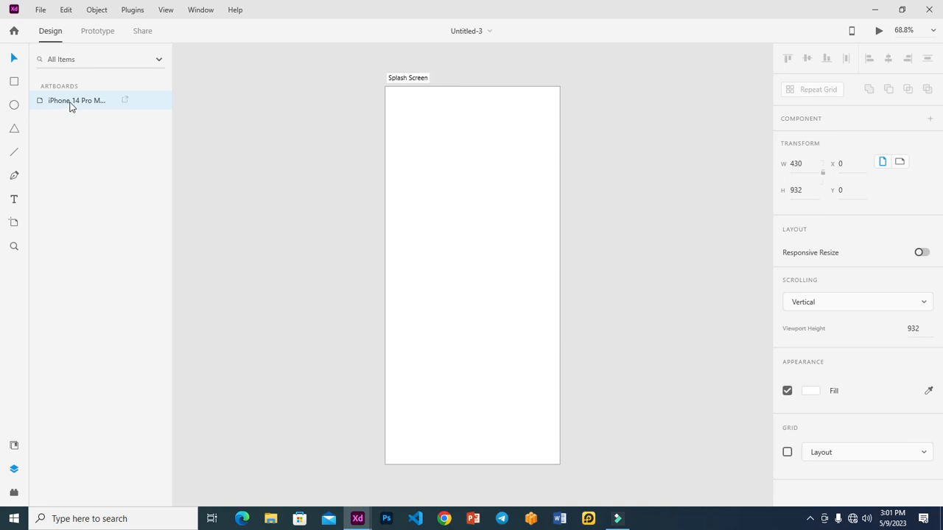
{"action": "key", "text": "Return"}
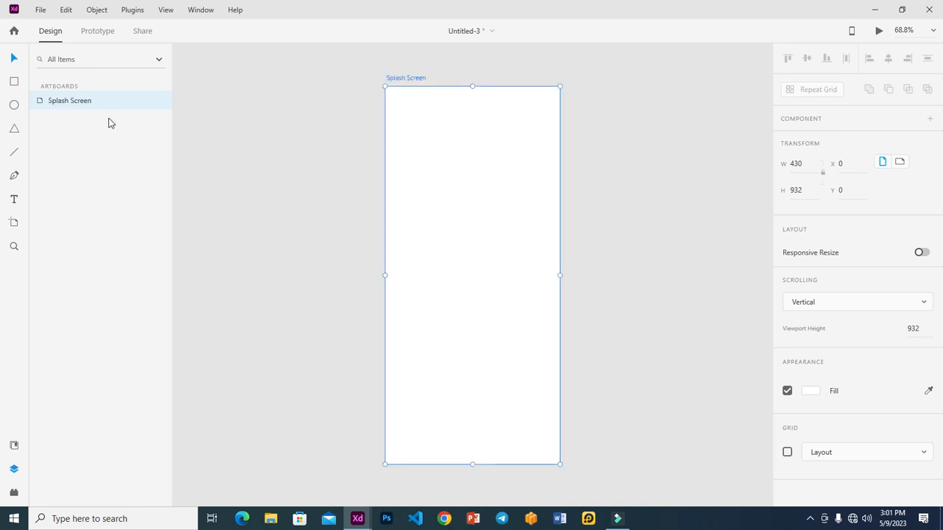
{"action": "left_click", "coordinate": [76, 101]}
{"action": "left_click", "coordinate": [419, 85]}
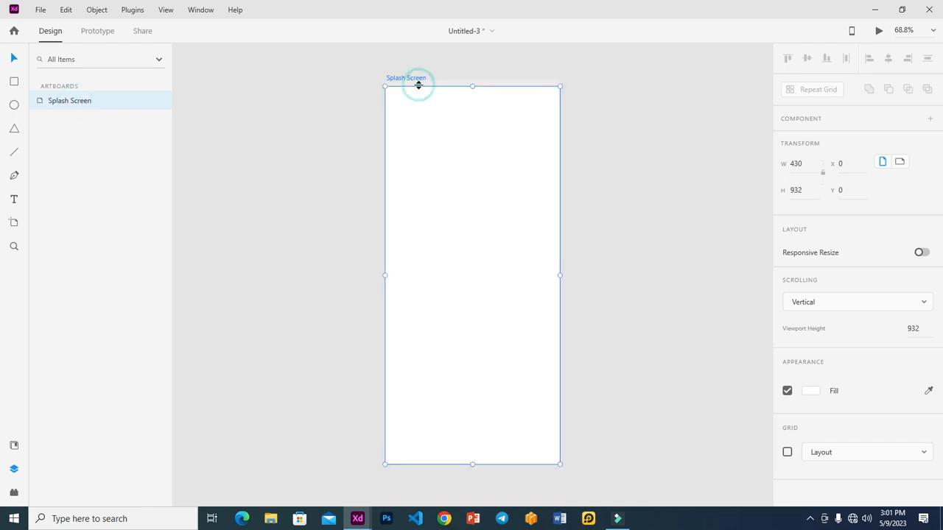
{"action": "left_click", "coordinate": [604, 133]}
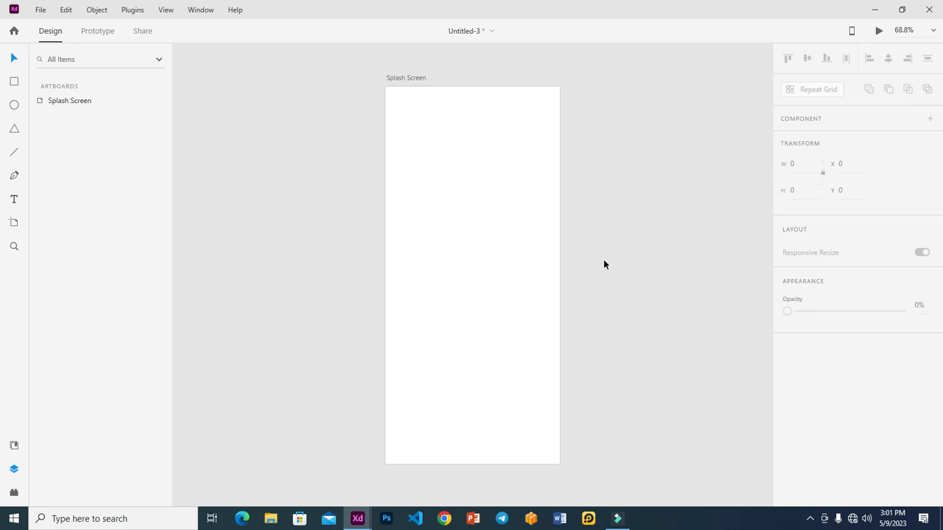
{"action": "left_click", "coordinate": [337, 156]}
Step: Duplicate the Splash Screen artboard twice so that three equal artboards stand in a row
{"action": "left_click", "coordinate": [77, 107]}
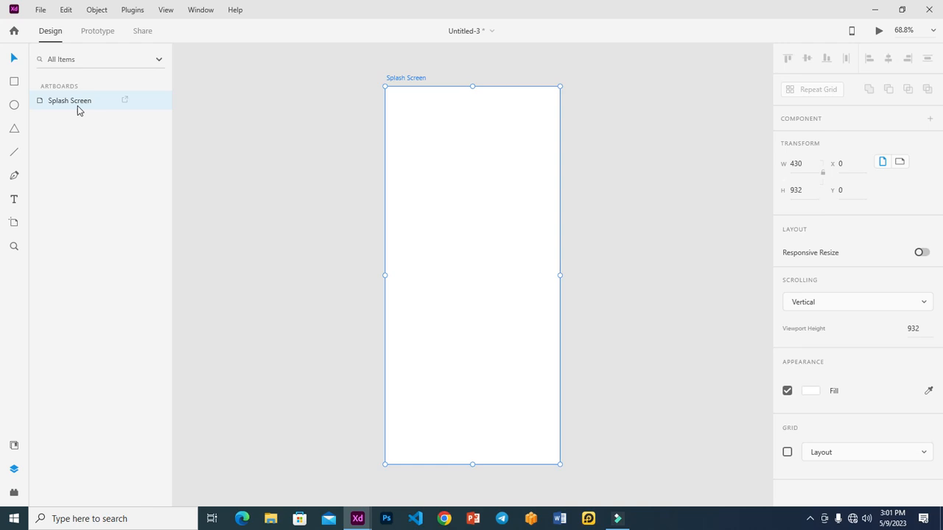
{"action": "right_click", "coordinate": [77, 105]}
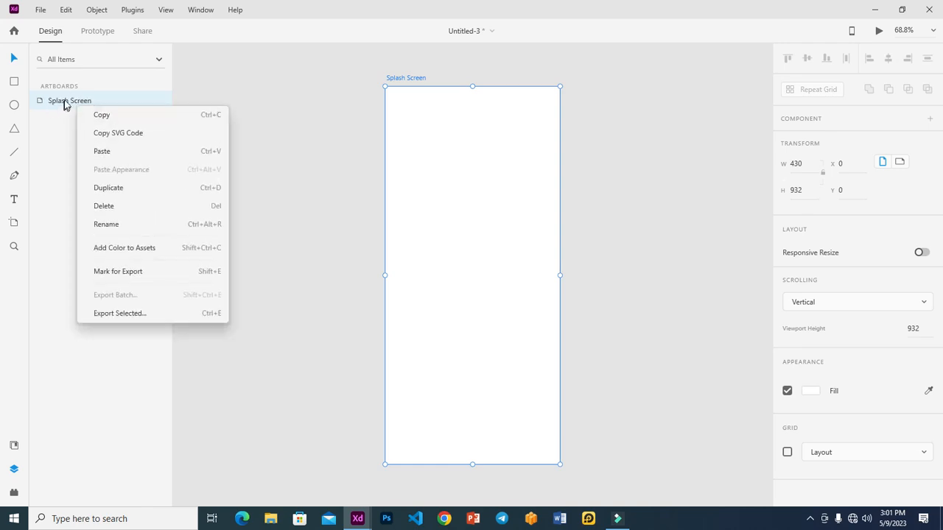
{"action": "left_click", "coordinate": [130, 189]}
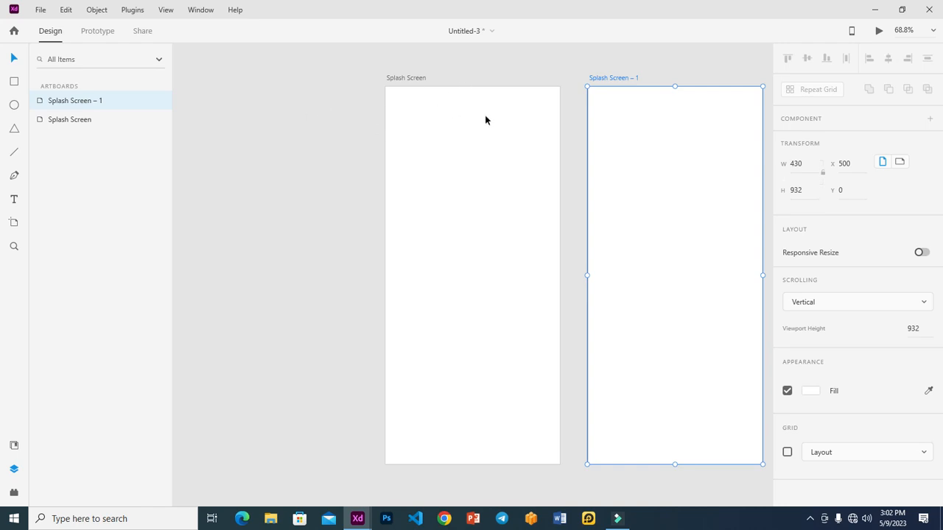
{"action": "scroll", "coordinate": [485, 119], "scroll_direction": "right", "scroll_amount": 3}
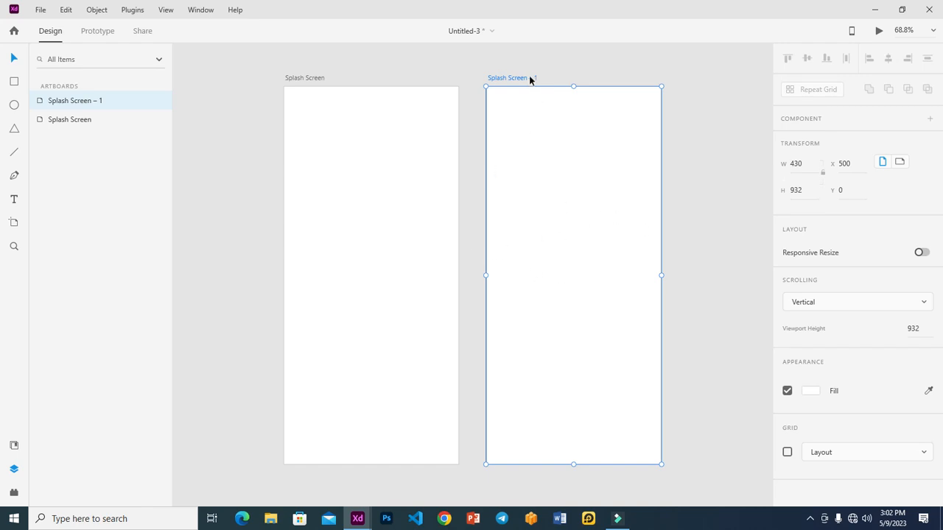
{"action": "left_click", "coordinate": [512, 243]}
{"action": "left_click_drag", "start_coordinate": [517, 245], "coordinate": [589, 248]}
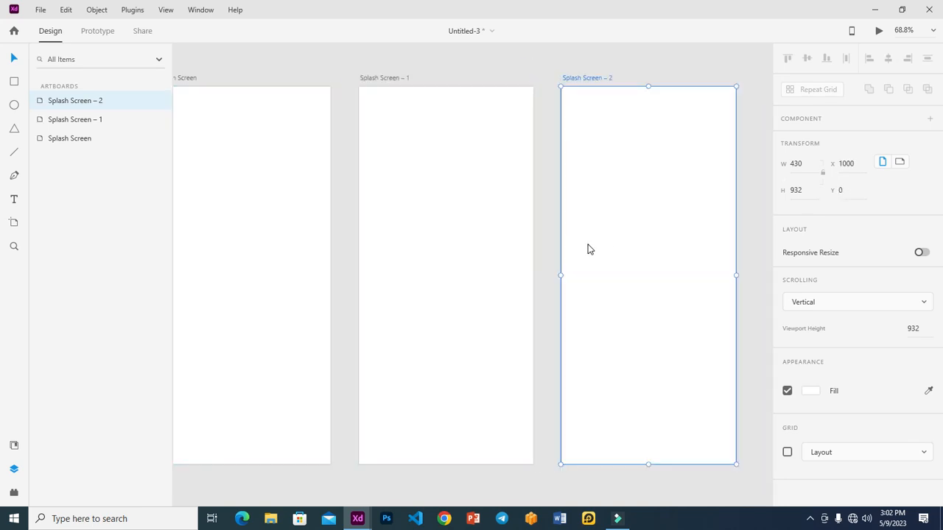
{"action": "key", "text": "ctrl+0"}
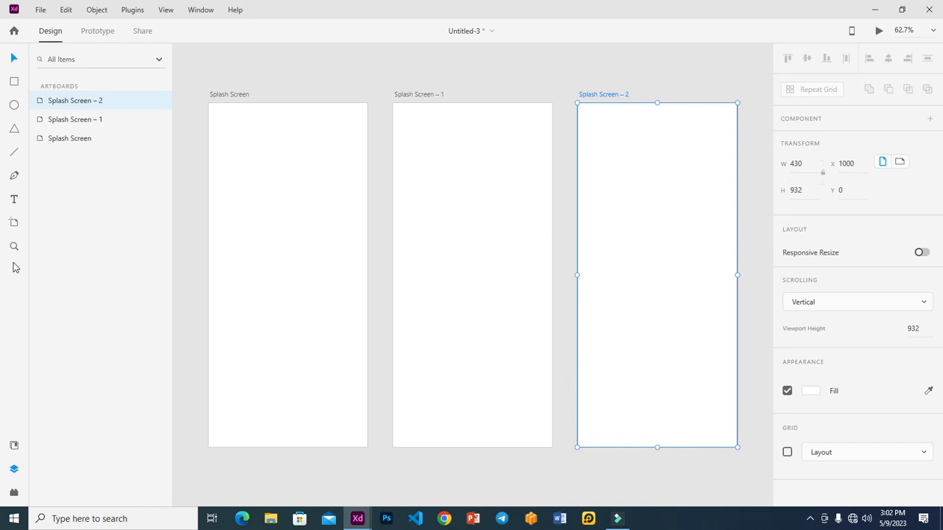
Step: Add a fourth artboard to the row with the Artboard tool, using the iPhone 14 Pro Max preset
{"action": "left_click", "coordinate": [14, 223]}
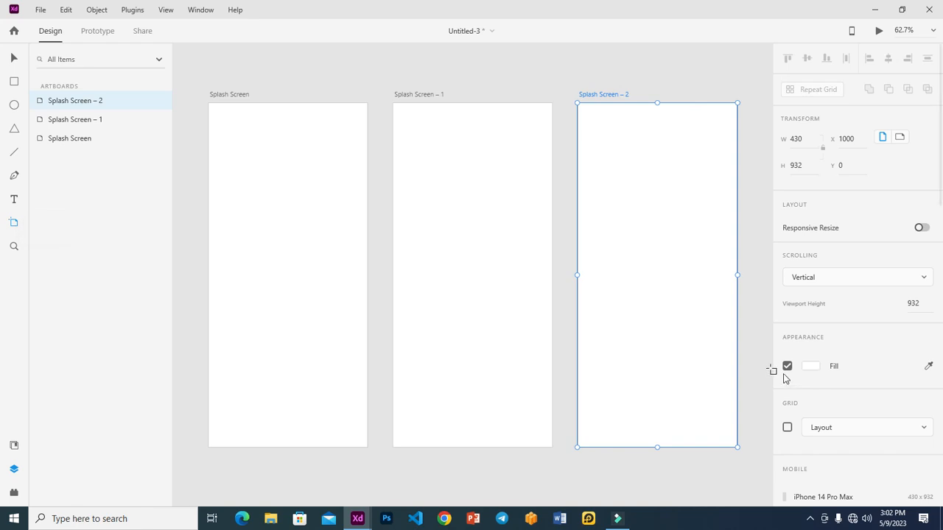
{"action": "scroll", "coordinate": [869, 306], "scroll_direction": "down", "scroll_amount": 5}
{"action": "scroll", "coordinate": [867, 300], "scroll_direction": "up", "scroll_amount": 5}
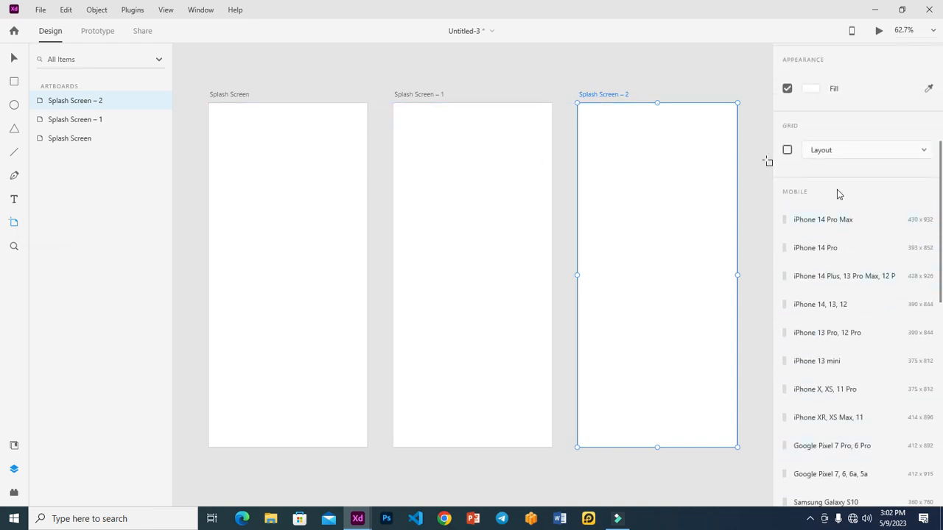
{"action": "left_click", "coordinate": [838, 218]}
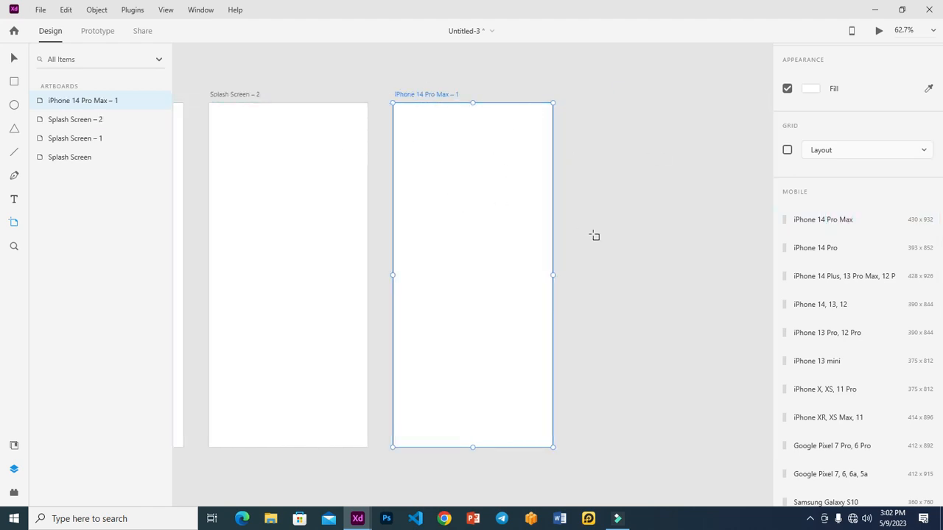
{"action": "key", "text": "ctrl+0"}
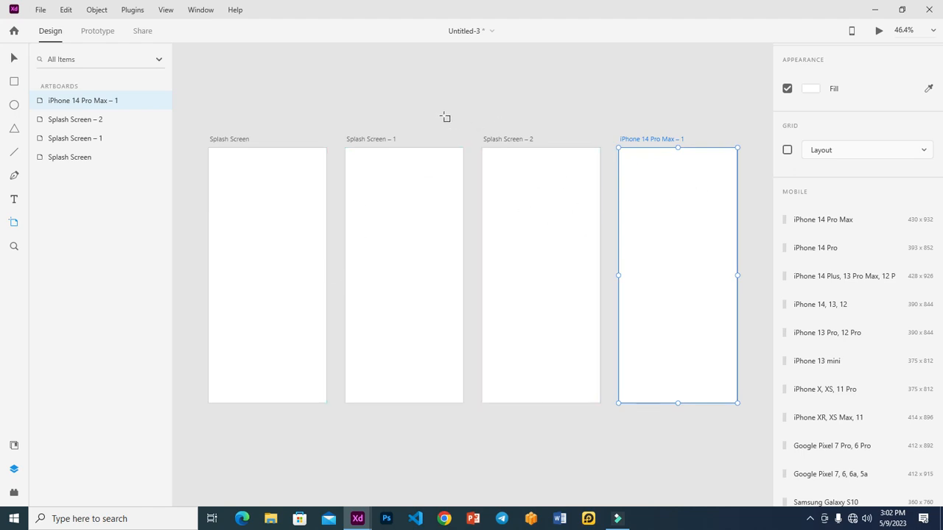
Step: Rename the second artboard, the first Splash Screen copy, to "Sign in Page"
{"action": "double_click", "coordinate": [377, 140]}
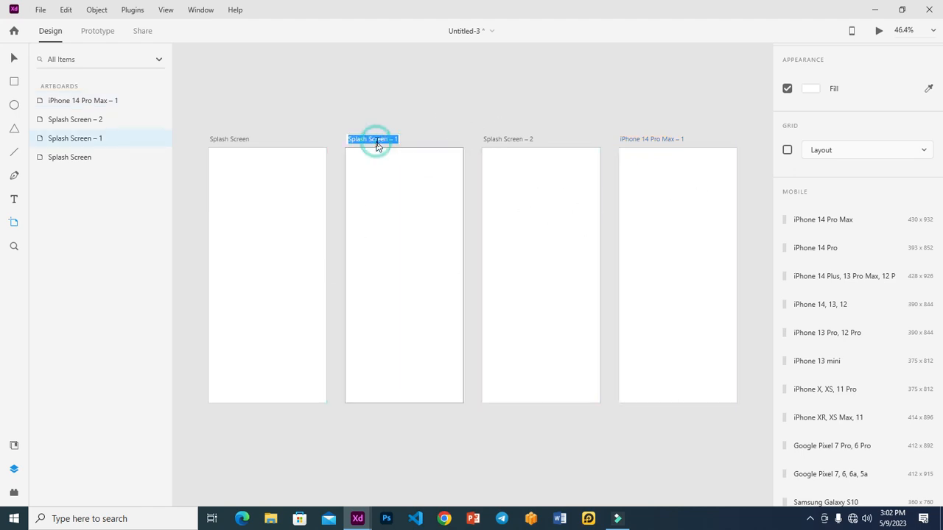
{"action": "type", "text": "Signin Page"}
{"action": "left_click", "coordinate": [360, 140]}
{"action": "type", "text": "-"}
{"action": "key", "text": "BackSpace"}
{"action": "type", "text": "b"}
{"action": "key", "text": "BackSpace"}
{"action": "type", "text": "b"}
{"action": "key", "text": "BackSpace"}
{"action": "left_click", "coordinate": [293, 100]}
{"action": "left_click", "coordinate": [66, 154]}
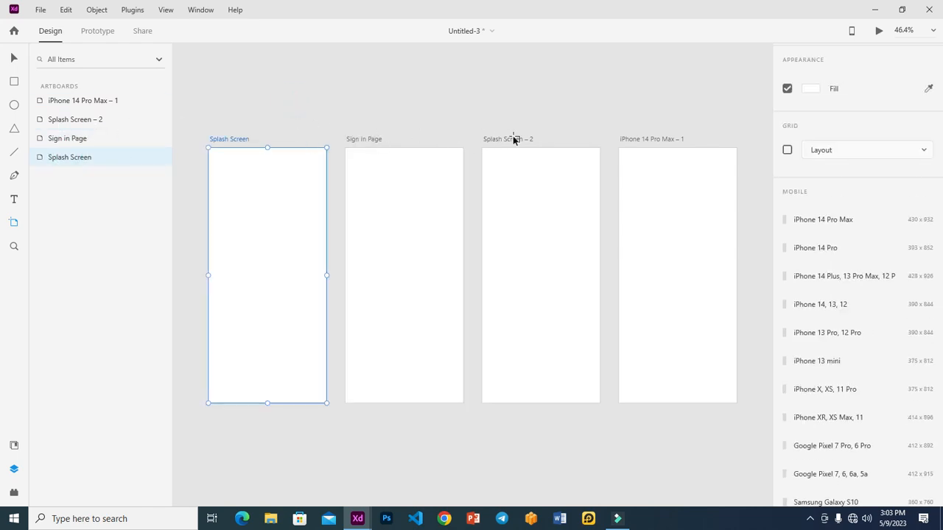
Step: Rename the third artboard, the second Splash Screen copy, to "Sign up Page"
{"action": "left_click", "coordinate": [13, 57]}
{"action": "double_click", "coordinate": [506, 138]}
{"action": "type", "text": "Si"}
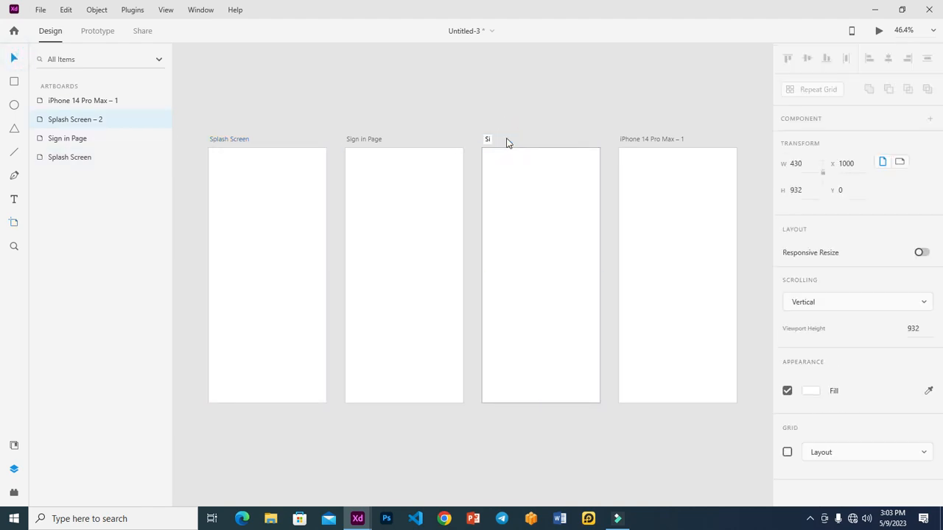
{"action": "type", "text": "gn up Page"}
{"action": "left_click", "coordinate": [290, 94]}
Step: Rename the fourth artboard, iPhone 14 Pro Max – 1, to "Home Page"
{"action": "left_click", "coordinate": [659, 144]}
{"action": "left_click", "coordinate": [661, 139]}
{"action": "left_click", "coordinate": [63, 157]}
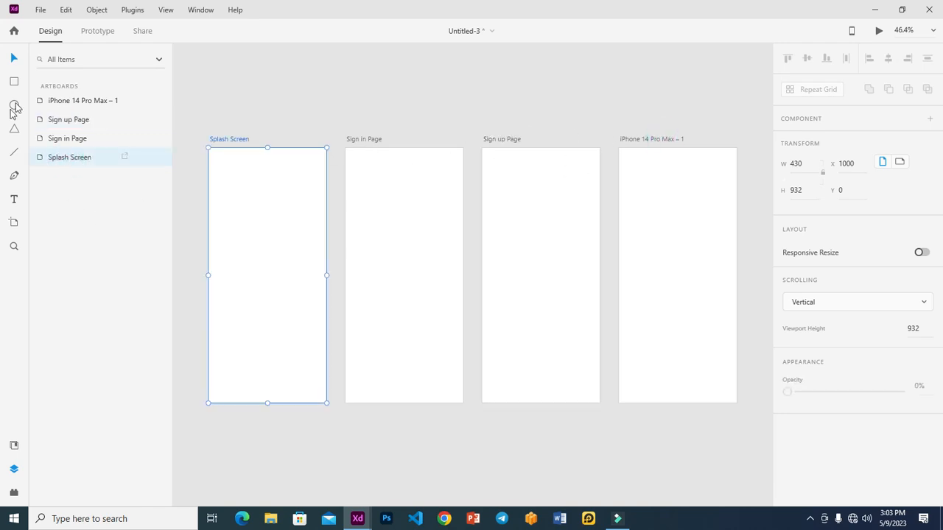
{"action": "double_click", "coordinate": [629, 139]}
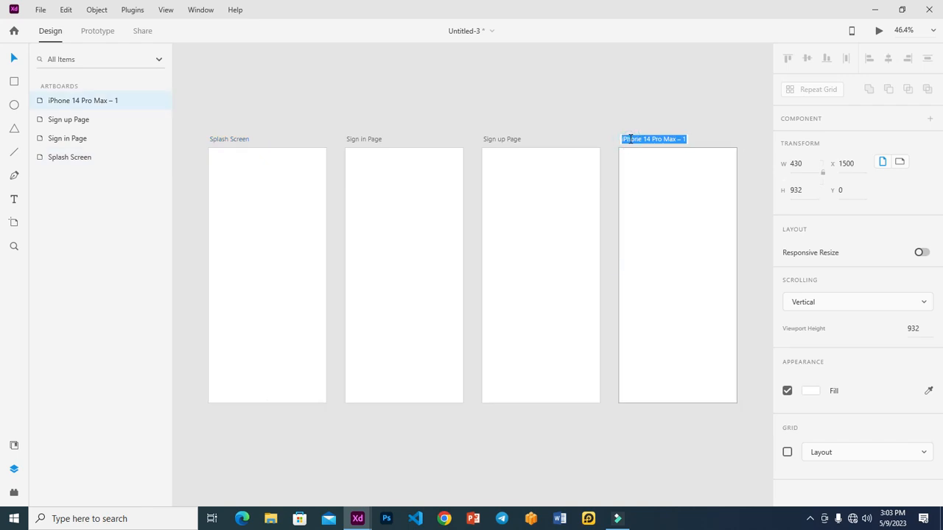
{"action": "type", "text": "Home Page"}
{"action": "key", "text": "Return"}
{"action": "left_click", "coordinate": [16, 61]}
{"action": "left_click", "coordinate": [319, 126]}
{"action": "left_click", "coordinate": [66, 119]}
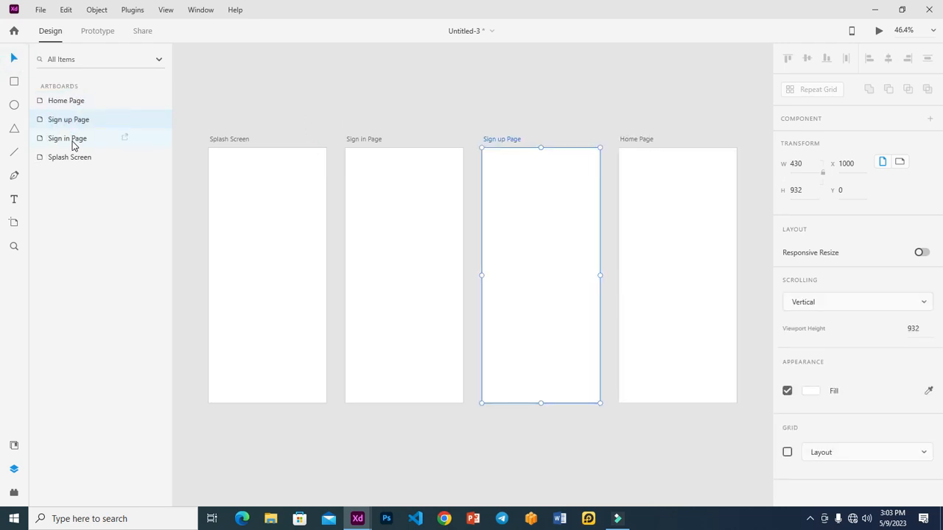
{"action": "left_click", "coordinate": [319, 120]}
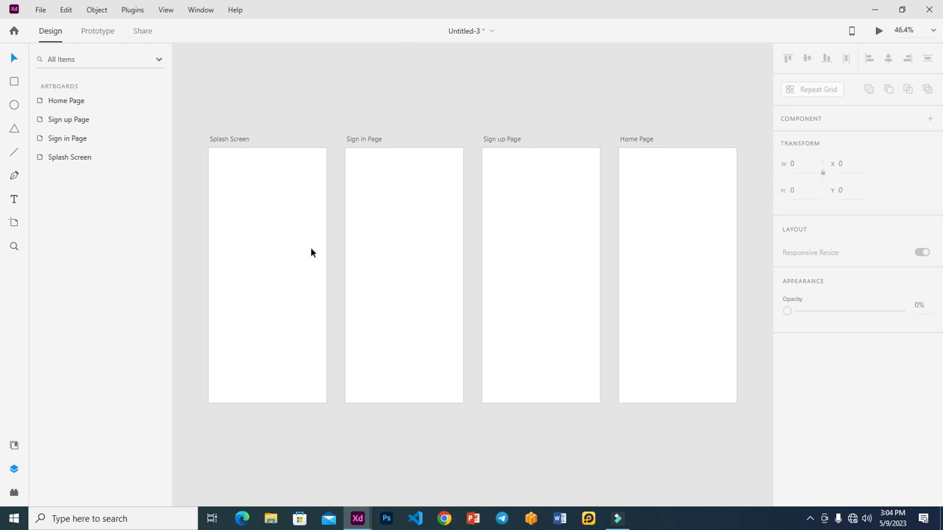
Step: Save the document as "lesson two" in the UI and UX Design Class folder
{"action": "left_click", "coordinate": [33, 14]}
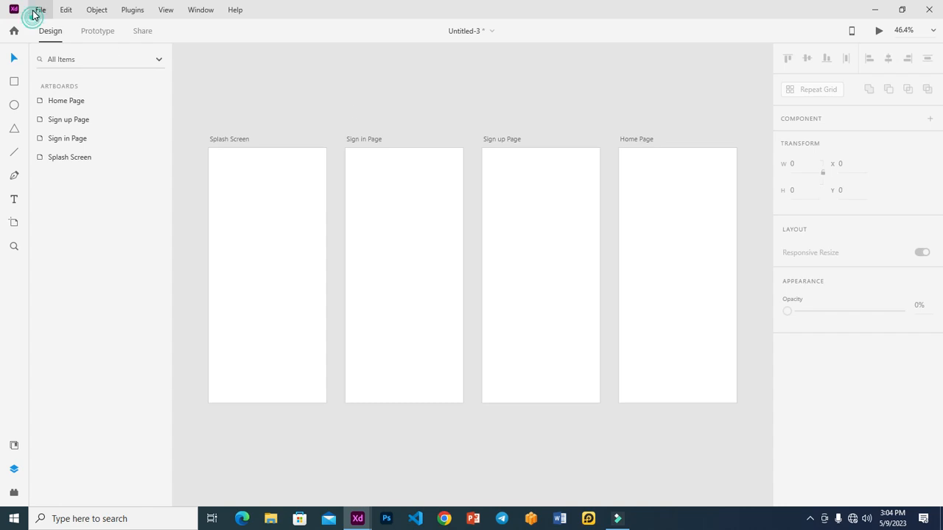
{"action": "left_click", "coordinate": [42, 10]}
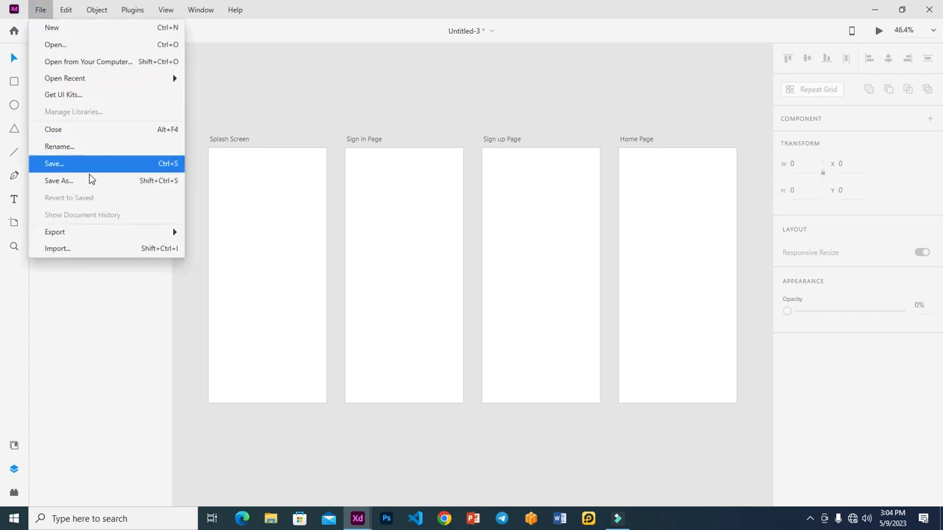
{"action": "left_click", "coordinate": [90, 179]}
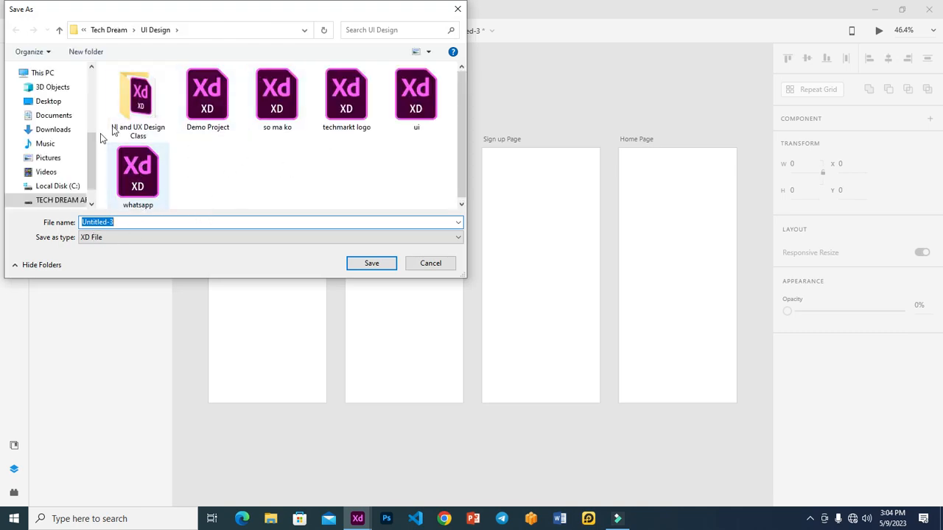
{"action": "double_click", "coordinate": [136, 103]}
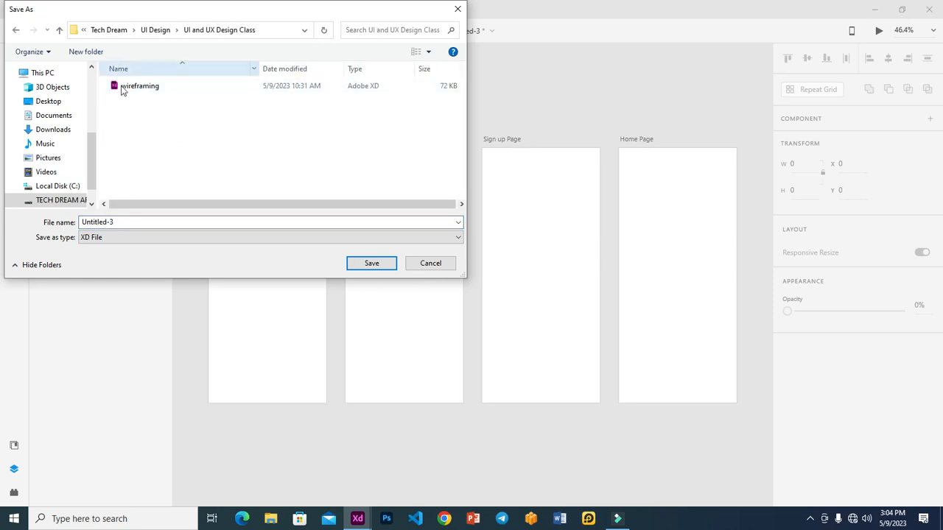
{"action": "double_click", "coordinate": [122, 222]}
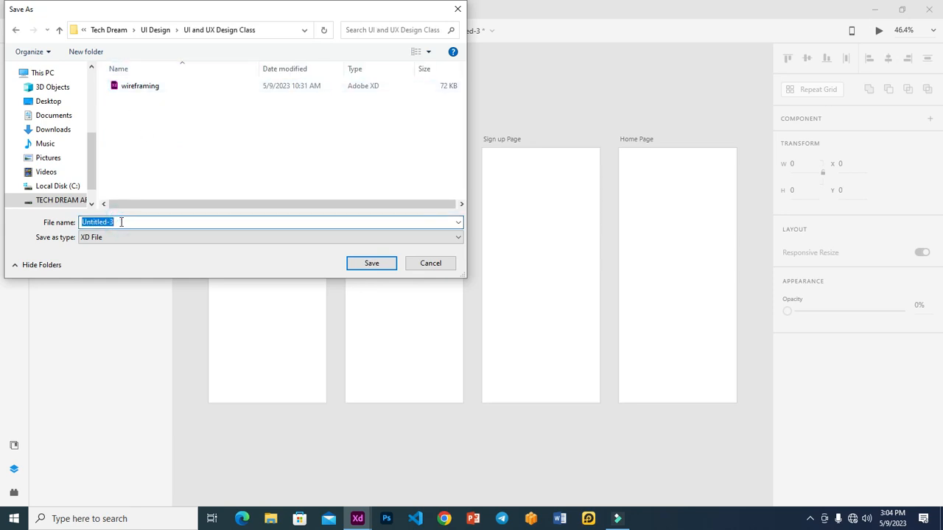
{"action": "type", "text": "lesson te"}
{"action": "key", "text": "BackSpace"}
{"action": "type", "text": "wo"}
{"action": "left_click", "coordinate": [355, 260]}
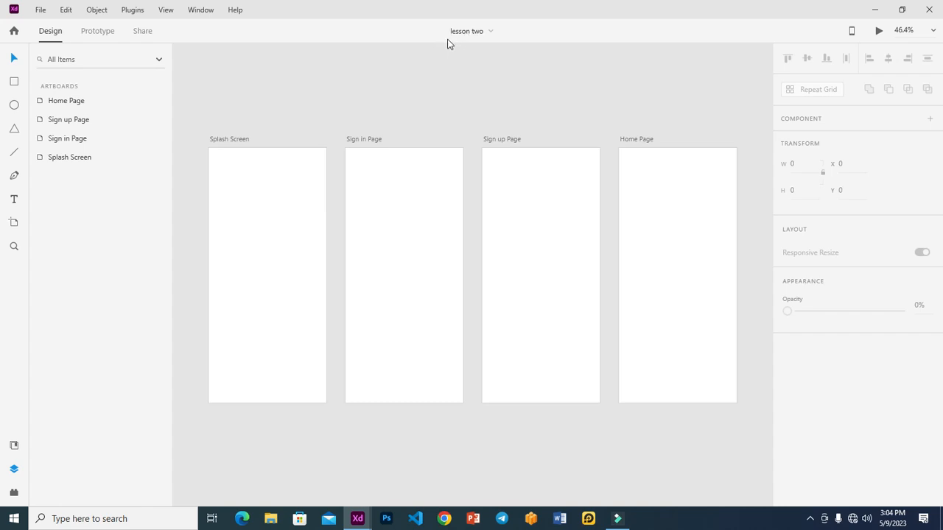
{"action": "left_click", "coordinate": [492, 30]}
{"action": "left_click", "coordinate": [491, 32]}
{"action": "left_click", "coordinate": [492, 32]}
Step: Draw a rectangle about 407 by 903 inside the Splash Screen artboard, leaving a thin margin on every side
{"action": "left_click", "coordinate": [263, 215]}
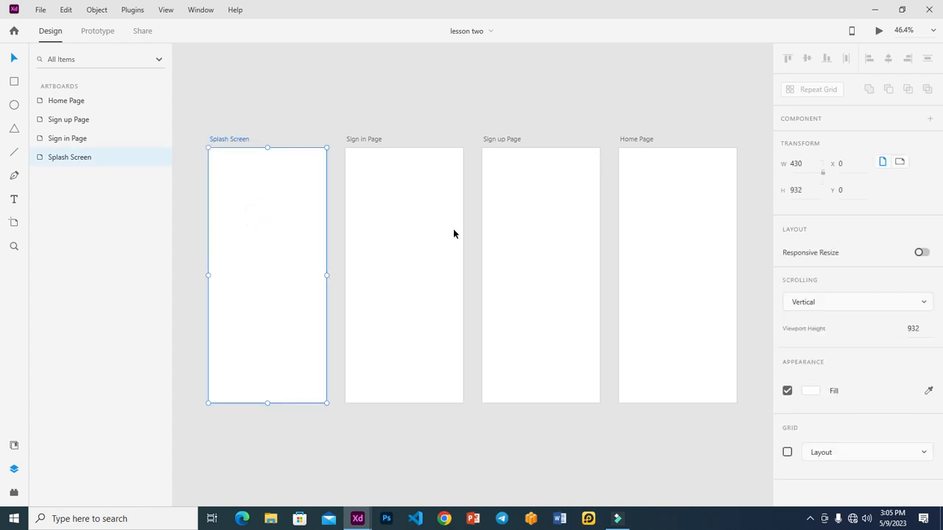
{"action": "key", "text": "ctrl+1"}
{"action": "key", "text": "ctrl+0"}
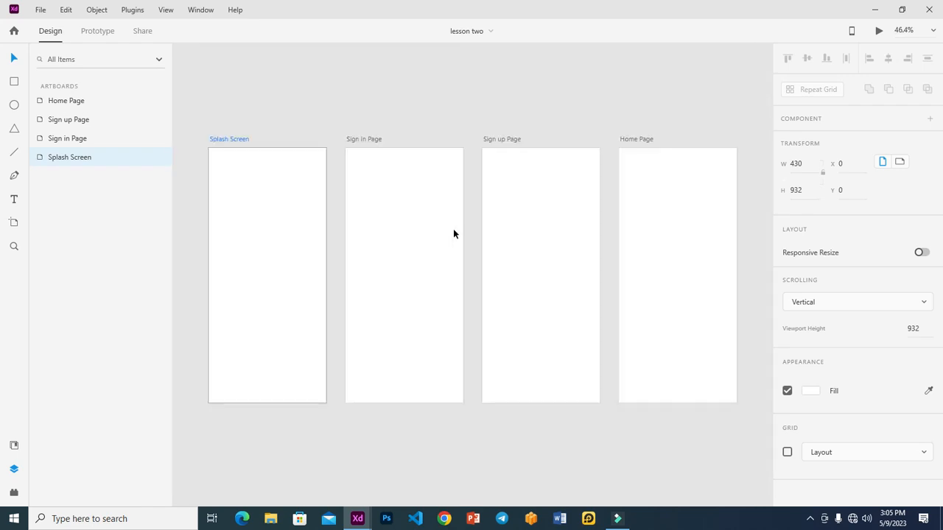
{"action": "key", "text": "ctrl+2"}
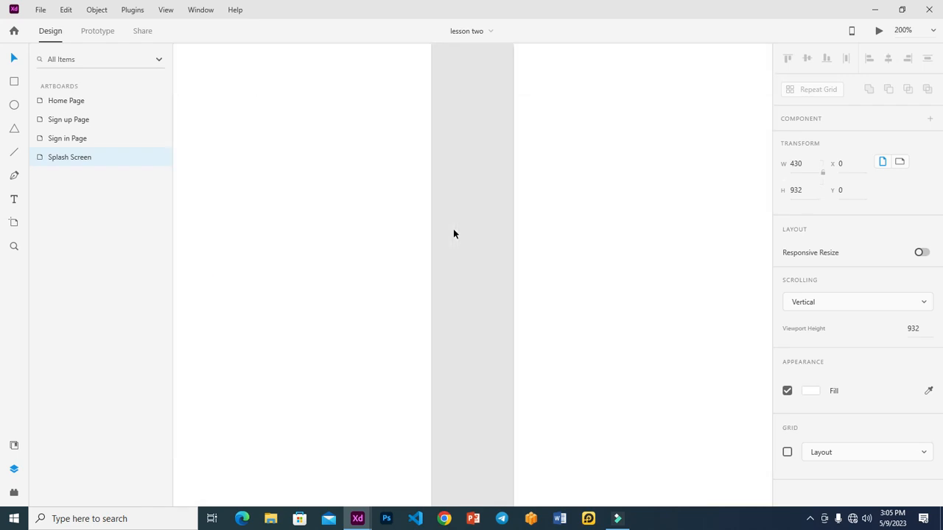
{"action": "key", "text": "ctrl+0"}
{"action": "key", "text": "ctrl+3"}
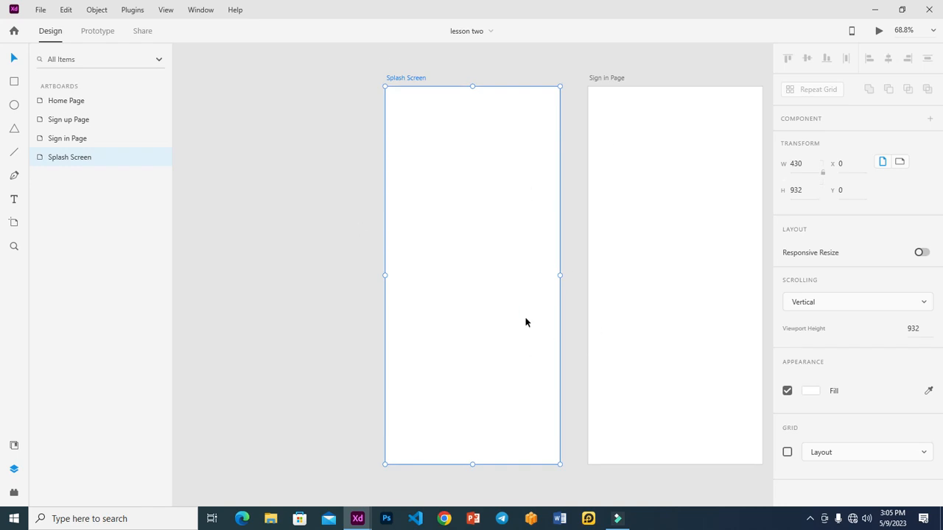
{"action": "left_click", "coordinate": [295, 234]}
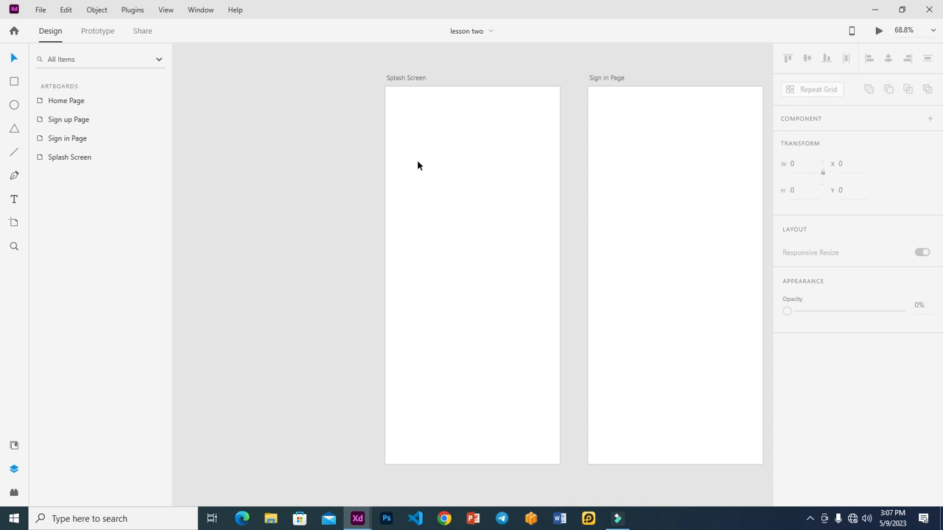
{"action": "left_click", "coordinate": [14, 82]}
{"action": "left_click_drag", "start_coordinate": [389, 91], "coordinate": [394, 97]}
{"action": "mouse_move", "coordinate": [512, 414]}
{"action": "left_mouse_down"}
{"action": "mouse_move", "coordinate": [551, 465]}
{"action": "mouse_move", "coordinate": [555, 455]}
{"action": "left_mouse_up"}
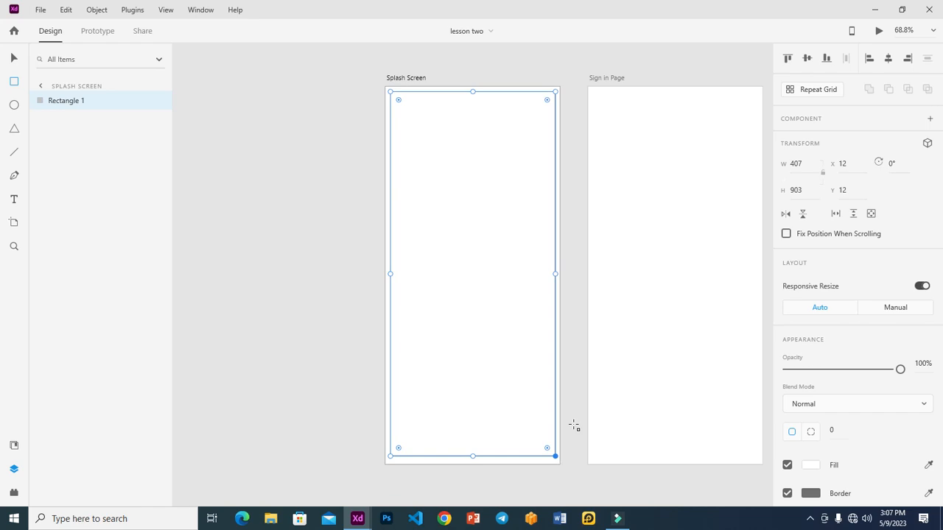
Step: Extend the rectangle's upper and lower edges so it starts at Y 9 and is 910 high
{"action": "left_click", "coordinate": [472, 89]}
{"action": "left_click_drag", "start_coordinate": [473, 89], "coordinate": [472, 91]}
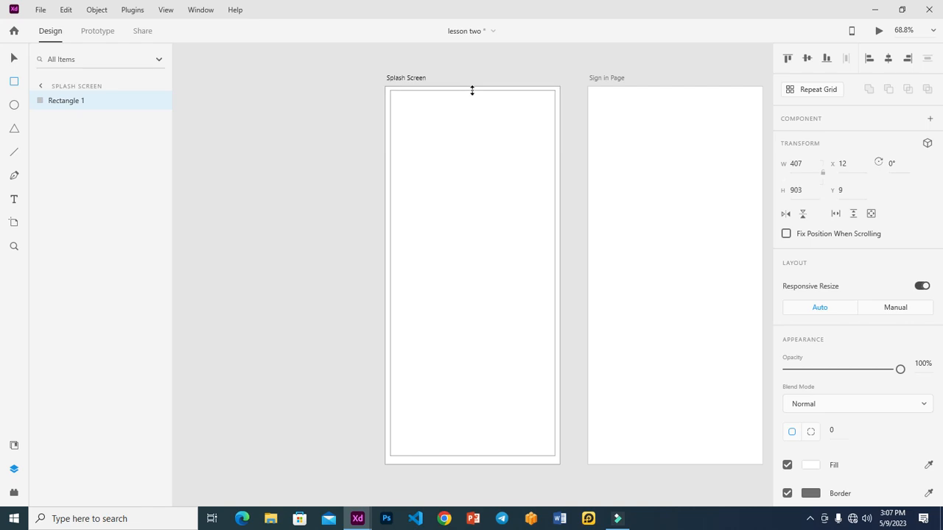
{"action": "left_click_drag", "start_coordinate": [473, 456], "coordinate": [476, 454]}
{"action": "left_click", "coordinate": [14, 58]}
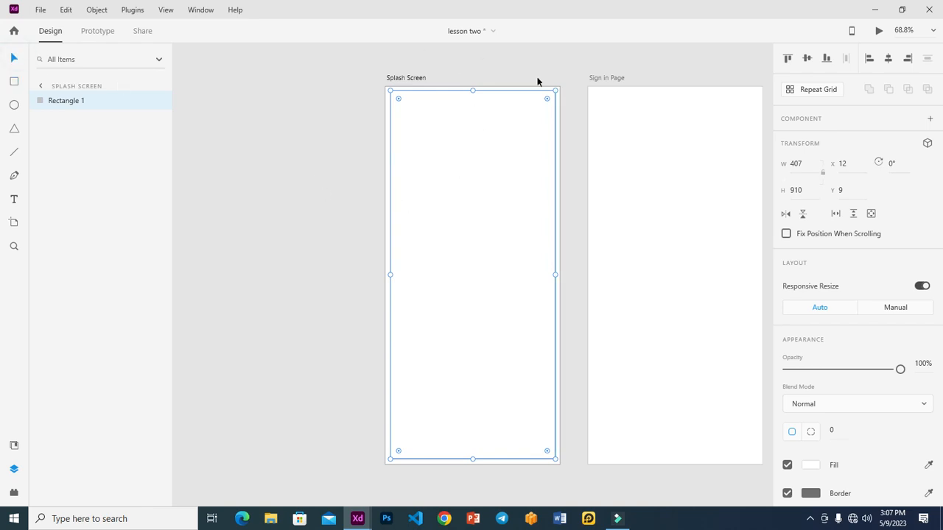
Step: Stretch the rectangle's upper-left corner toward the artboard corner to X 2, Y 2, making it 417 by 917
{"action": "left_click", "coordinate": [579, 162]}
{"action": "left_click", "coordinate": [434, 186]}
{"action": "key", "text": "z"}
{"action": "left_click_drag", "start_coordinate": [339, 74], "coordinate": [576, 170]}
{"action": "left_click_drag", "start_coordinate": [276, 192], "coordinate": [416, 257]}
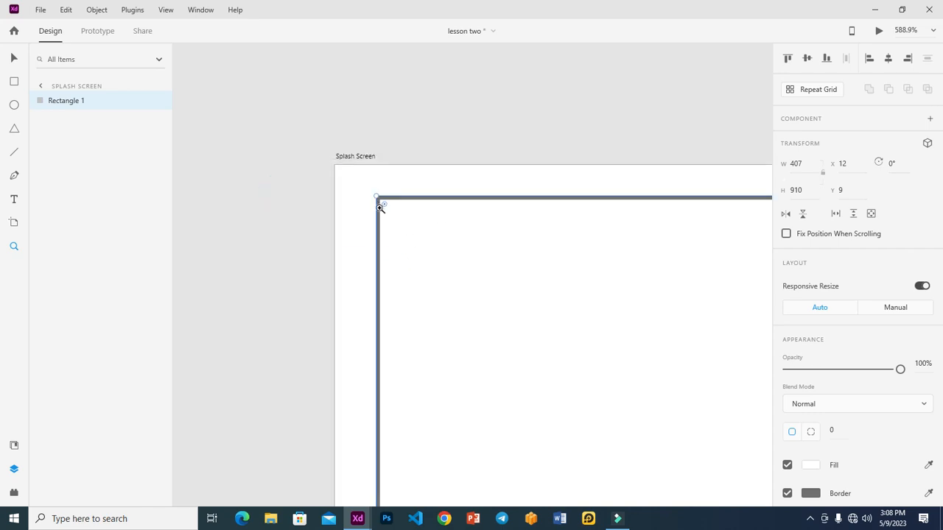
{"action": "left_click", "coordinate": [14, 57]}
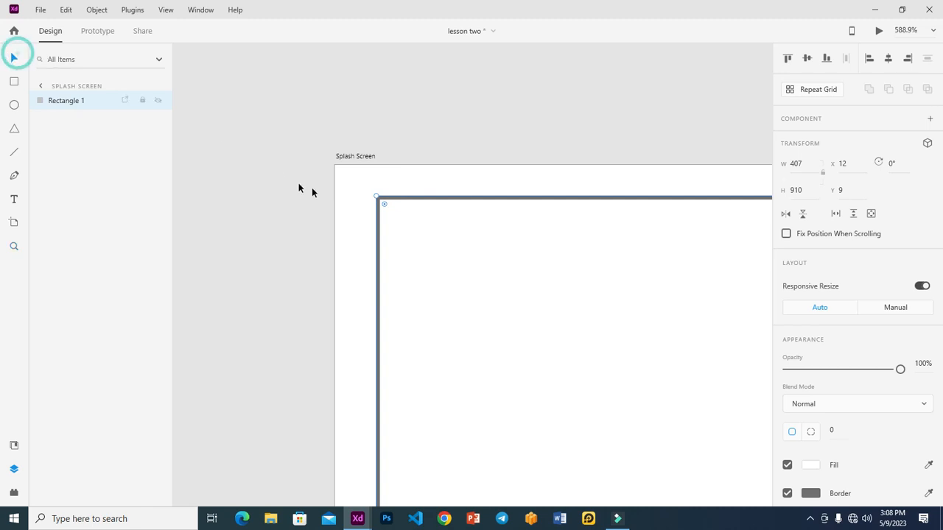
{"action": "left_click_drag", "start_coordinate": [375, 197], "coordinate": [341, 171]}
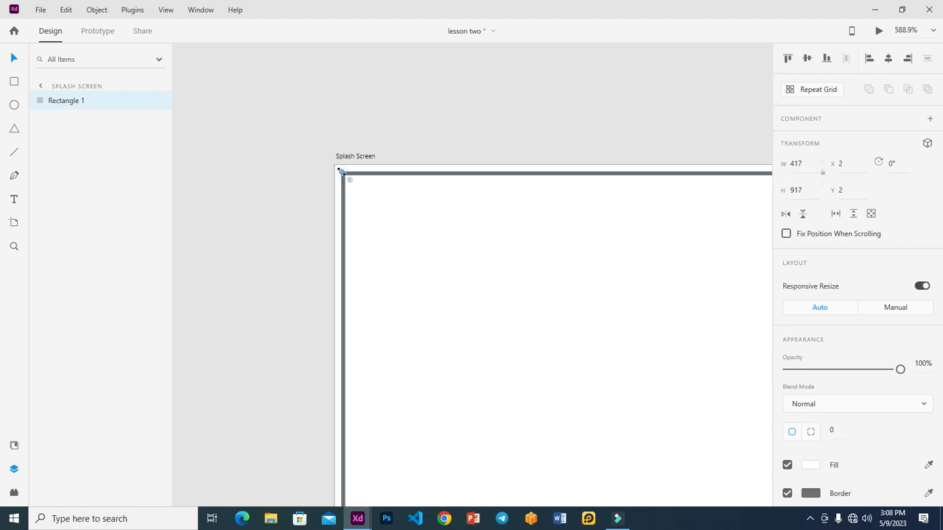
Step: Nudge the rectangle down and to the right within the Splash Screen artboard to X 5, Y 7
{"action": "key", "text": "ctrl+0"}
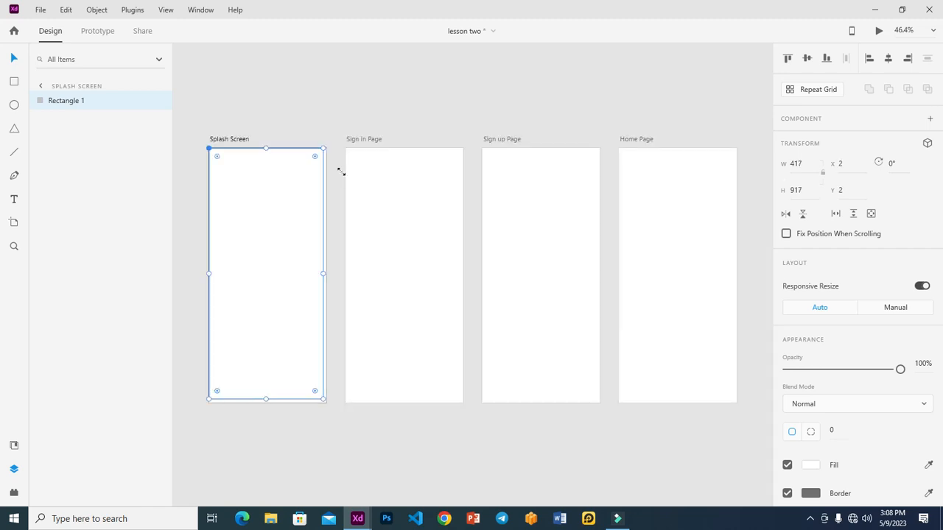
{"action": "left_click", "coordinate": [337, 221]}
{"action": "left_click", "coordinate": [272, 235]}
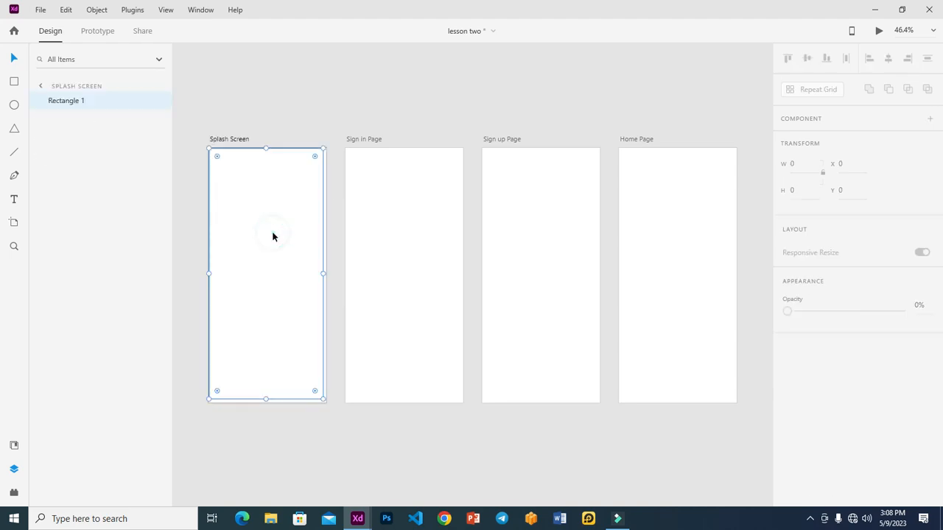
{"action": "key", "text": "Down"}
{"action": "key", "text": "Down"}
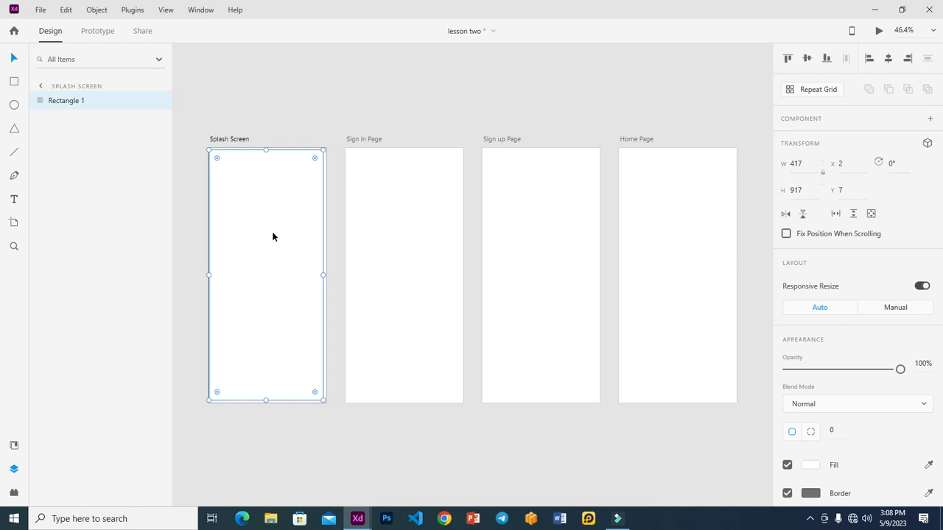
{"action": "key", "text": "Right"}
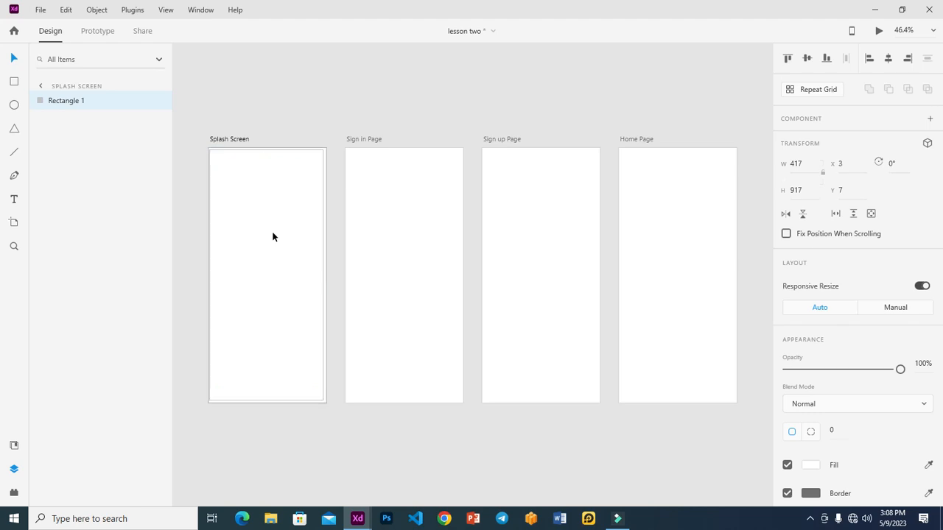
{"action": "key", "text": "Right"}
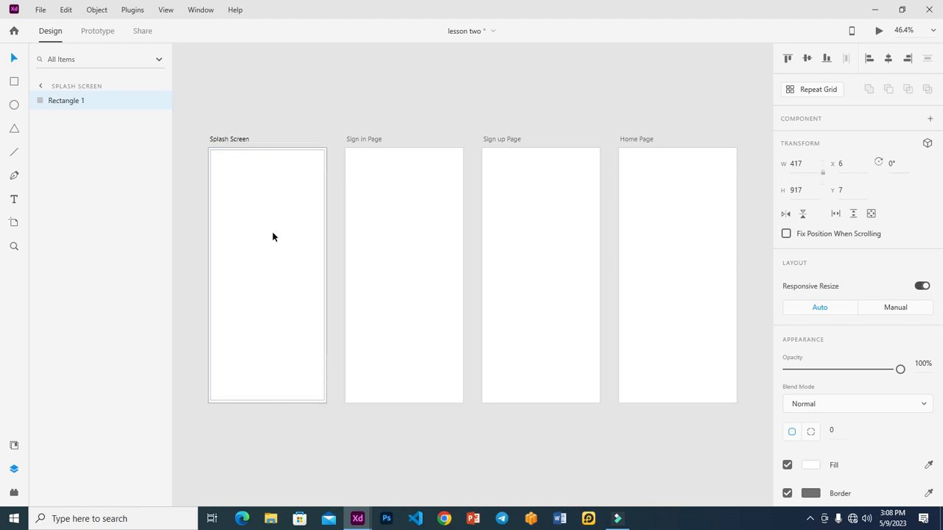
{"action": "key", "text": "Left"}
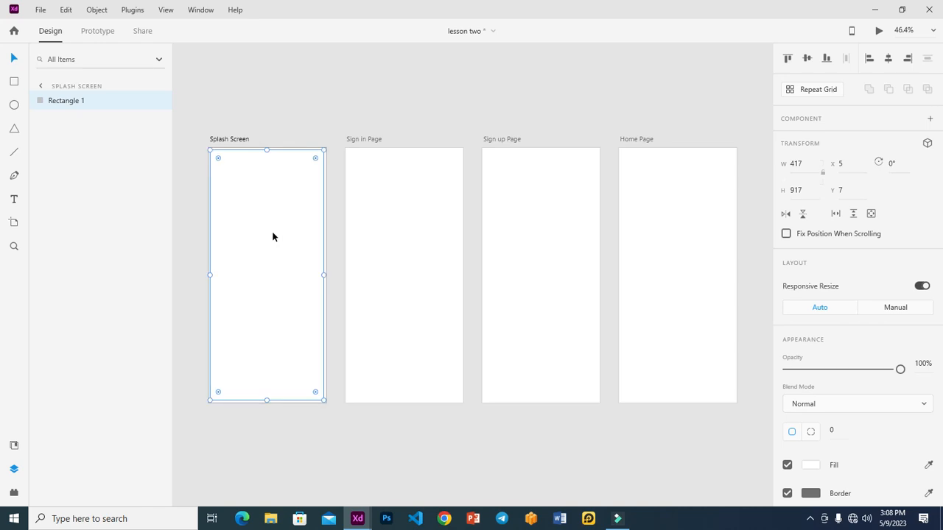
Step: Nudge the Splash Screen rectangle one more pixel to the right, to X 6
{"action": "key", "text": "ctrl+2"}
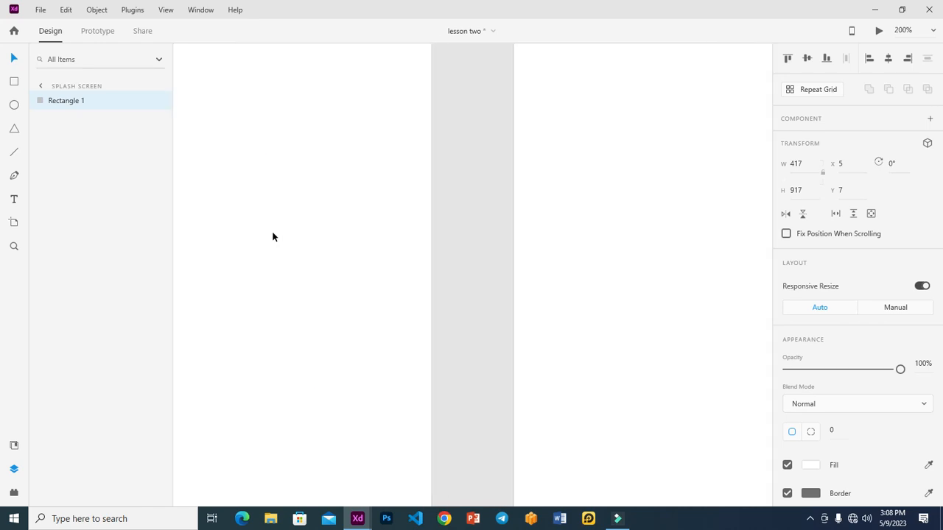
{"action": "key", "text": "ctrl+0"}
{"action": "key", "text": "ctrl+3"}
{"action": "left_click", "coordinate": [272, 234]}
{"action": "left_click", "coordinate": [425, 201]}
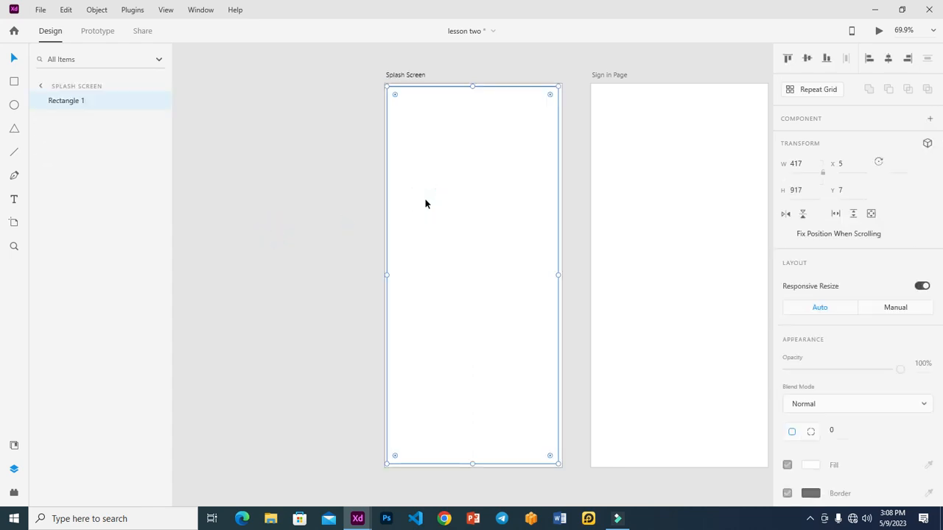
{"action": "key", "text": "Right"}
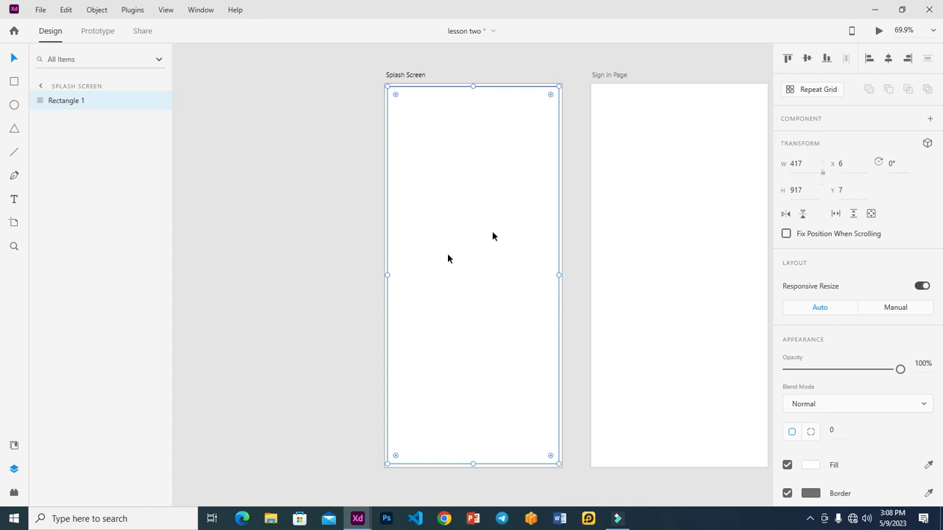
Step: Examine the selected rectangle's alignment, transform, appearance, border and effects properties
{"action": "scroll", "coordinate": [839, 347], "scroll_direction": "down", "scroll_amount": 4}
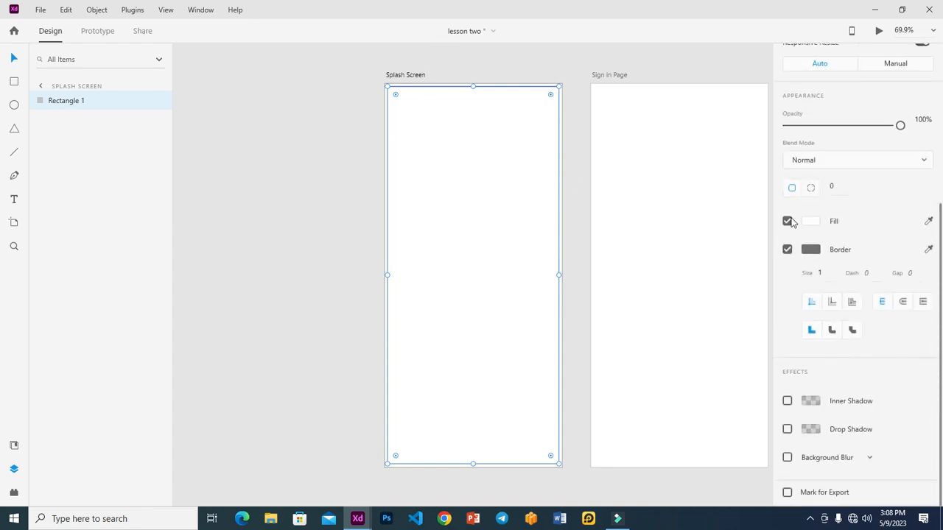
{"action": "scroll", "coordinate": [856, 269], "scroll_direction": "up", "scroll_amount": 4}
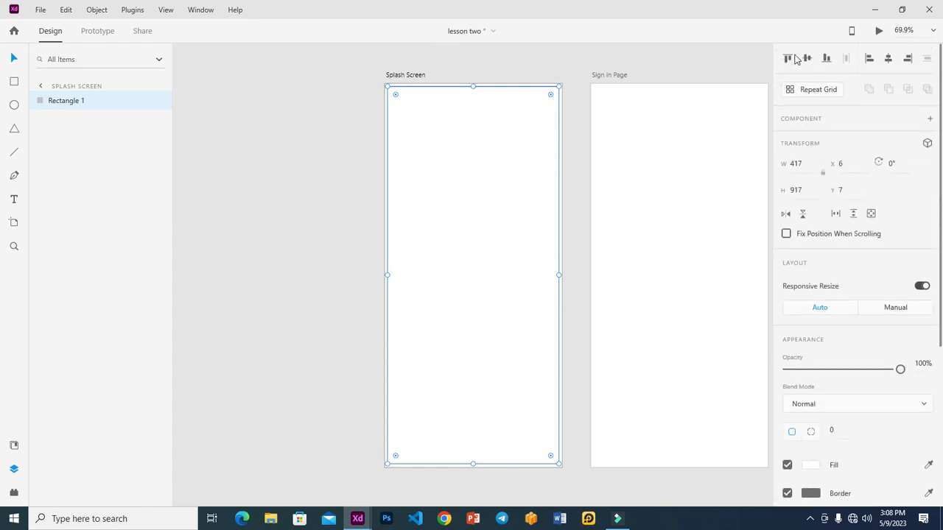
{"action": "scroll", "coordinate": [859, 261], "scroll_direction": "down", "scroll_amount": 4}
{"action": "scroll", "coordinate": [846, 263], "scroll_direction": "up", "scroll_amount": 4}
{"action": "scroll", "coordinate": [846, 366], "scroll_direction": "down", "scroll_amount": 4}
{"action": "scroll", "coordinate": [846, 366], "scroll_direction": "down", "scroll_amount": 1}
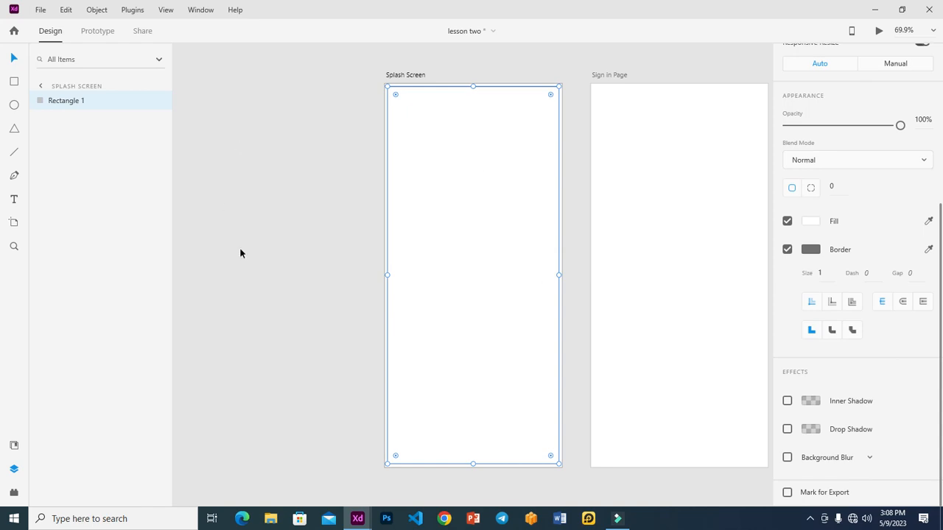
{"action": "scroll", "coordinate": [836, 225], "scroll_direction": "up", "scroll_amount": 4}
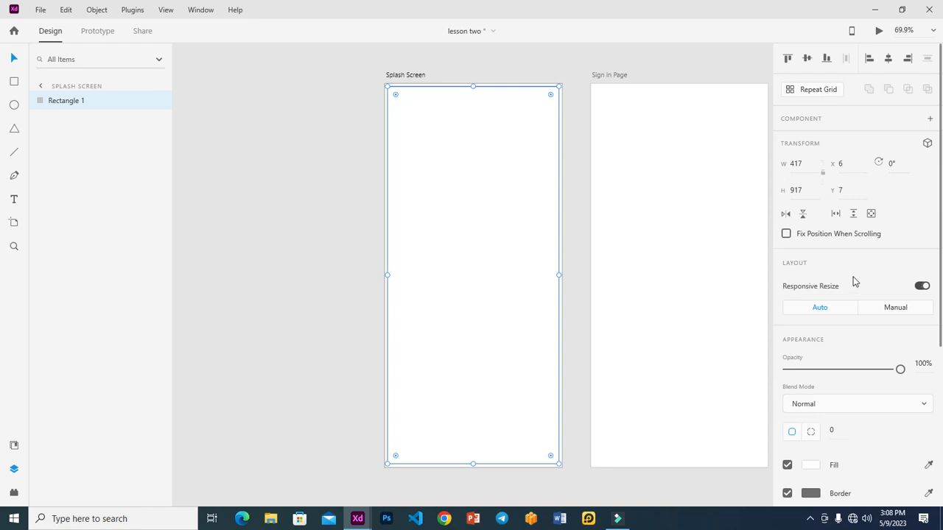
Step: Set the same radius of 10 for all corners of the Splash Screen rectangle
{"action": "scroll", "coordinate": [853, 279], "scroll_direction": "down", "scroll_amount": 3}
{"action": "scroll", "coordinate": [800, 151], "scroll_direction": "down", "scroll_amount": 1}
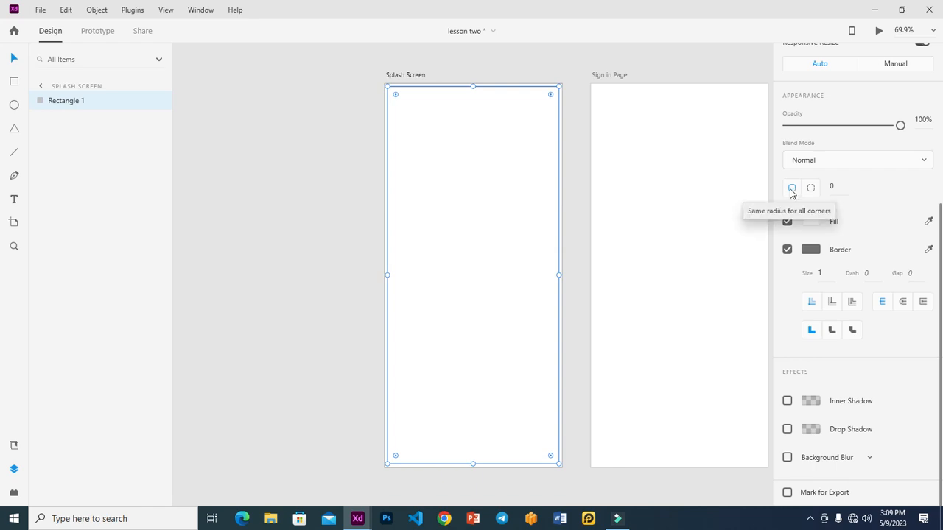
{"action": "left_click", "coordinate": [833, 186]}
{"action": "type", "text": "10"}
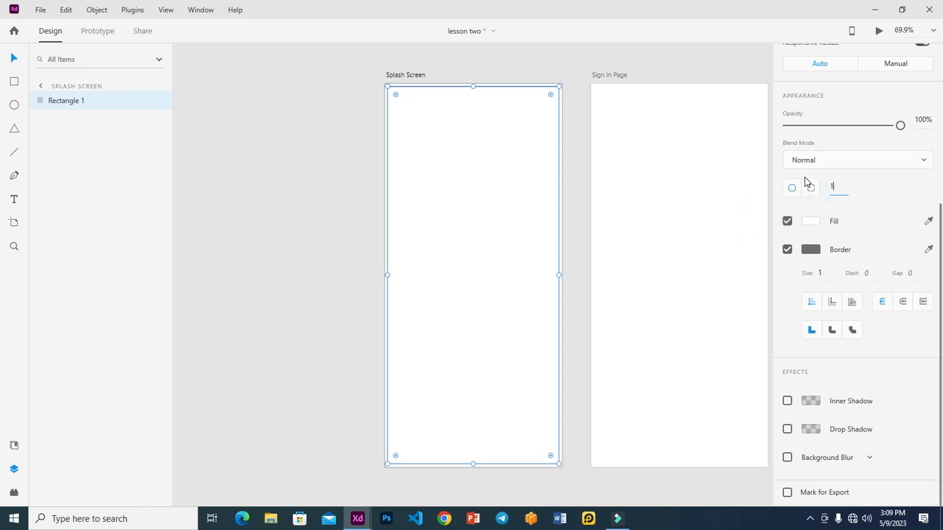
{"action": "key", "text": "Return"}
Step: Reduce the rectangle's corner radius to 4 with the radius handle at its upper-left corner
{"action": "key", "text": "z"}
{"action": "left_click_drag", "start_coordinate": [349, 76], "coordinate": [451, 134]}
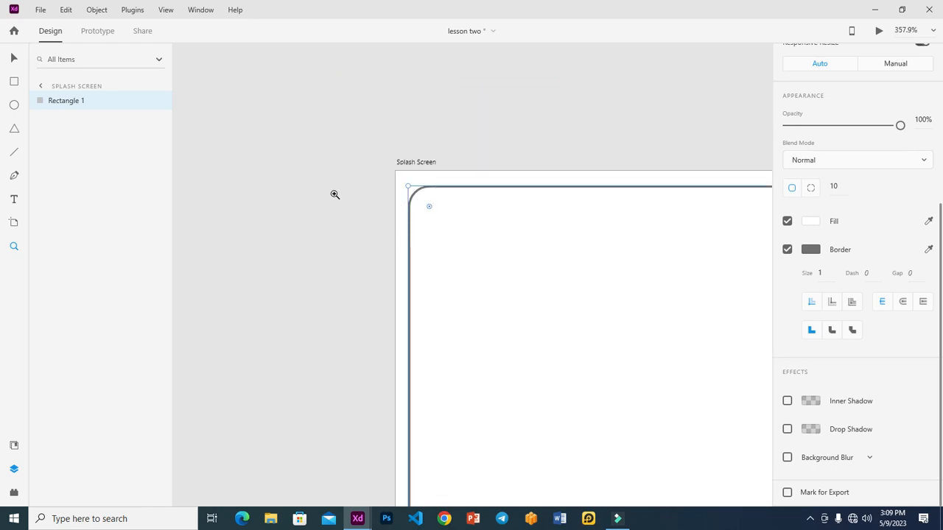
{"action": "left_click", "coordinate": [14, 58]}
{"action": "left_click_drag", "start_coordinate": [431, 210], "coordinate": [400, 200]}
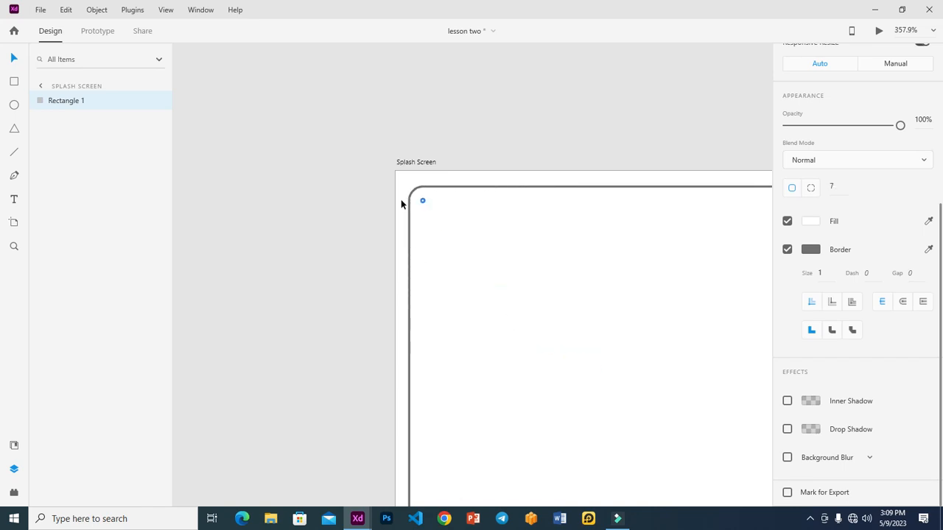
{"action": "left_click_drag", "start_coordinate": [399, 199], "coordinate": [390, 192]}
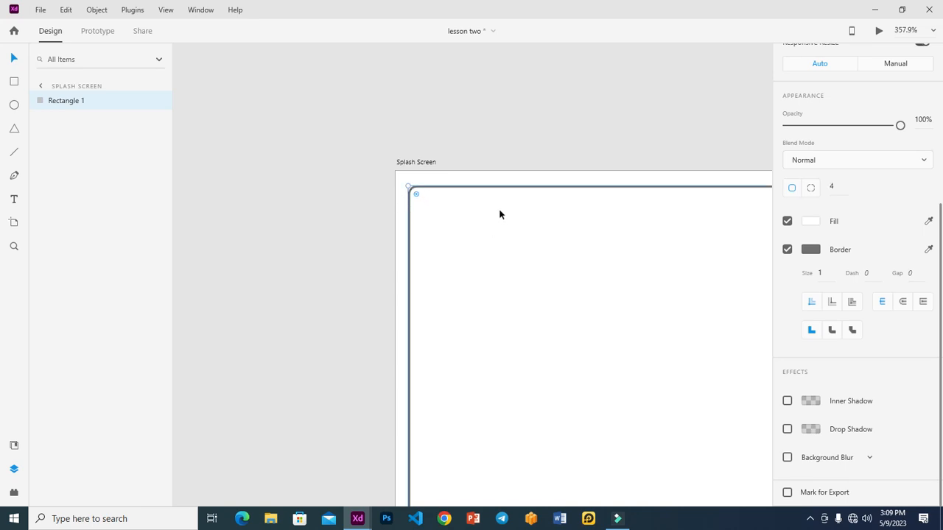
Step: Set the Splash Screen rectangle's corner radius to 5 and reselect the rectangle with all artboards fitted in view
{"action": "left_click", "coordinate": [831, 186]}
{"action": "type", "text": "5"}
{"action": "key", "text": "Return"}
{"action": "key", "text": "ctrl+0"}
{"action": "left_click", "coordinate": [256, 338]}
{"action": "left_click", "coordinate": [440, 282]}
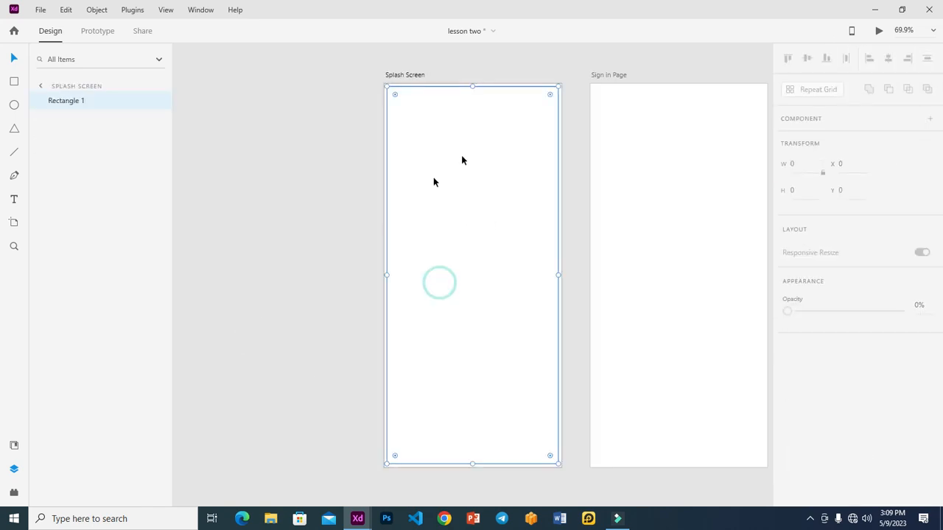
Step: Try a dark teal fill on the Splash Screen rectangle and return the fill to white #FFFFFF
{"action": "scroll", "coordinate": [878, 304], "scroll_direction": "down", "scroll_amount": 3}
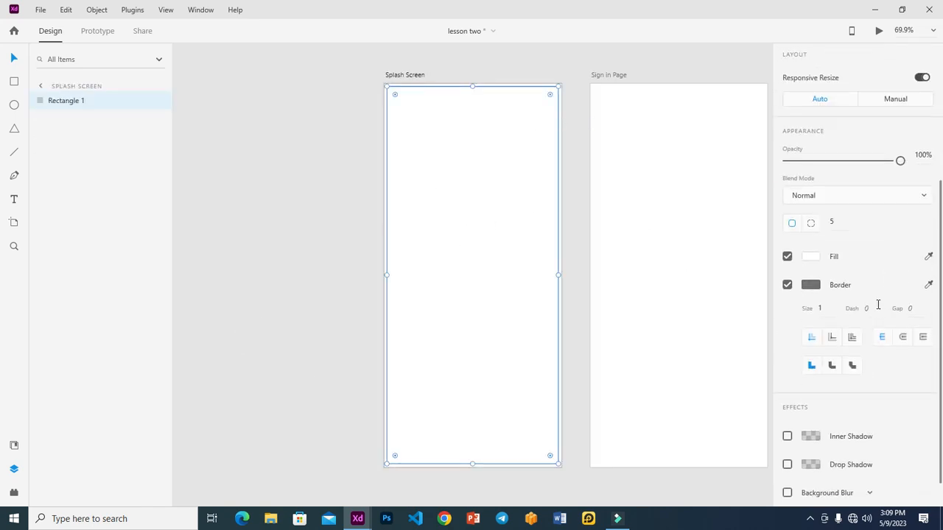
{"action": "left_click", "coordinate": [811, 256]}
{"action": "mouse_move", "coordinate": [737, 234]}
{"action": "left_mouse_down"}
{"action": "mouse_move", "coordinate": [726, 197]}
{"action": "mouse_move", "coordinate": [669, 194]}
{"action": "mouse_move", "coordinate": [665, 220]}
{"action": "mouse_move", "coordinate": [705, 260]}
{"action": "mouse_move", "coordinate": [759, 282]}
{"action": "mouse_move", "coordinate": [751, 239]}
{"action": "left_mouse_up"}
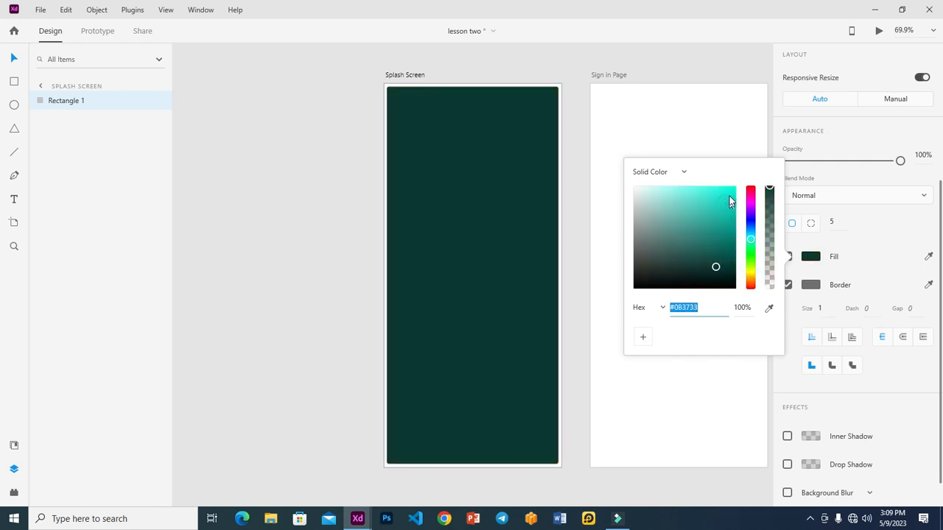
{"action": "left_click", "coordinate": [727, 195]}
{"action": "left_click_drag", "start_coordinate": [728, 196], "coordinate": [571, 174]}
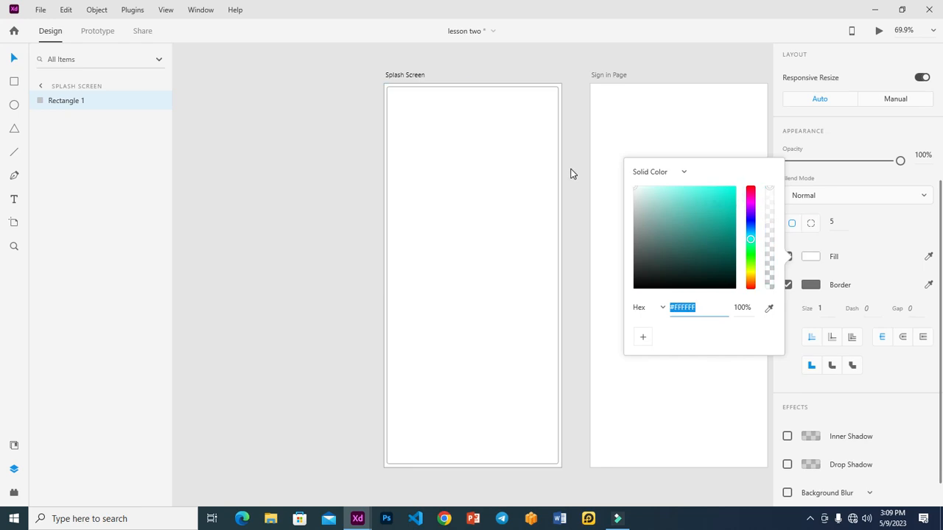
{"action": "left_click", "coordinate": [695, 130]}
{"action": "left_click", "coordinate": [539, 217]}
Step: Set the Splash Screen rectangle's border size to 5
{"action": "scroll", "coordinate": [824, 355], "scroll_direction": "down", "scroll_amount": 3}
{"action": "scroll", "coordinate": [823, 355], "scroll_direction": "down", "scroll_amount": 1}
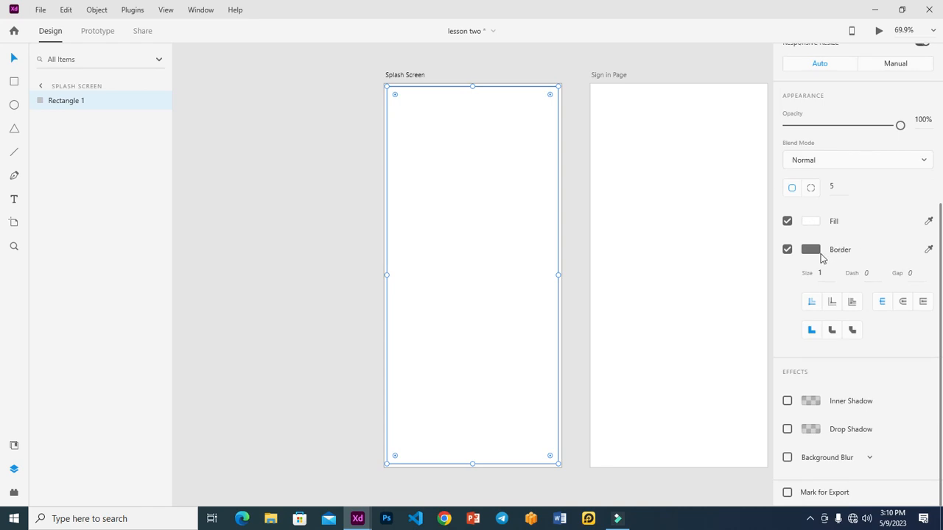
{"action": "left_click", "coordinate": [827, 270]}
{"action": "key", "text": "Return"}
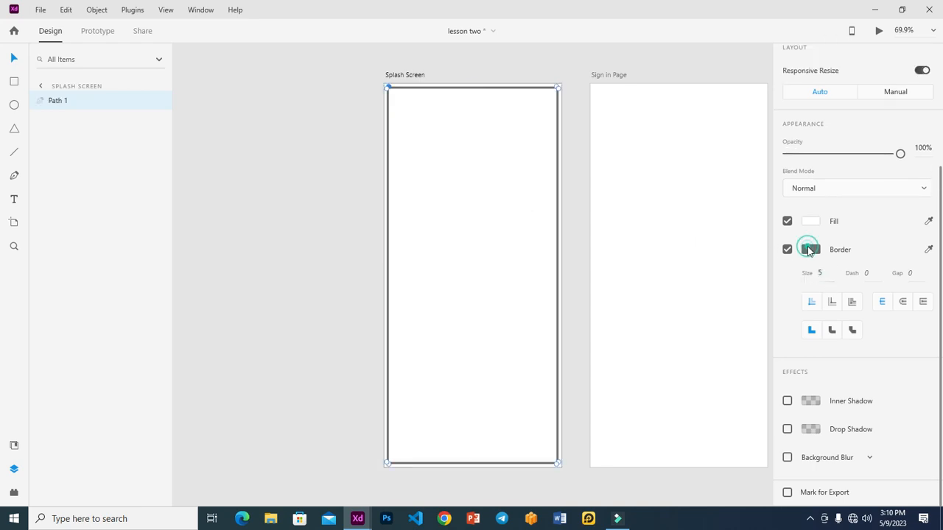
Step: Change the border colour of the Splash Screen shape to black #000000
{"action": "left_click", "coordinate": [811, 249]}
{"action": "left_click_drag", "start_coordinate": [711, 265], "coordinate": [748, 292]}
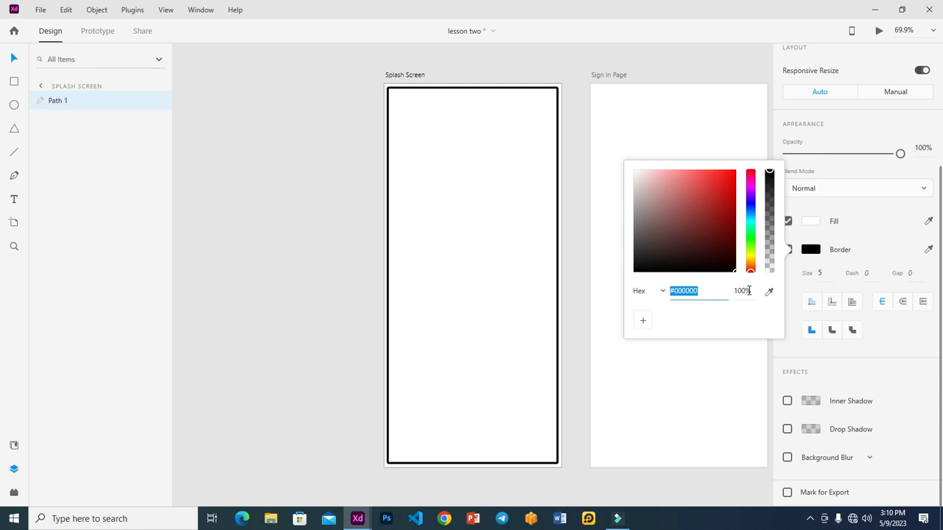
{"action": "left_click", "coordinate": [581, 248]}
Step: Examine the black-bordered shape's transform, layout, appearance and border properties
{"action": "left_click", "coordinate": [510, 213]}
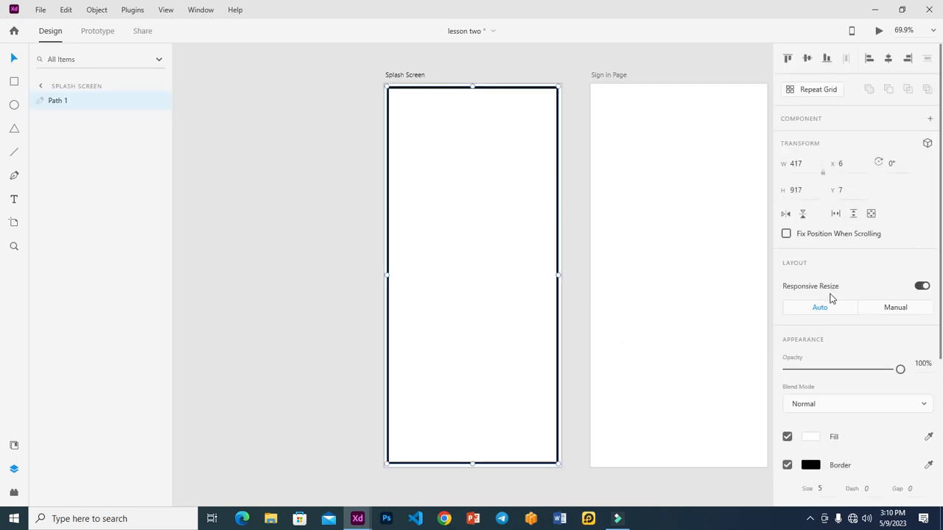
{"action": "scroll", "coordinate": [829, 298], "scroll_direction": "down", "scroll_amount": 5}
{"action": "scroll", "coordinate": [828, 298], "scroll_direction": "up", "scroll_amount": 5}
{"action": "left_click", "coordinate": [510, 249]}
{"action": "scroll", "coordinate": [840, 250], "scroll_direction": "down", "scroll_amount": 5}
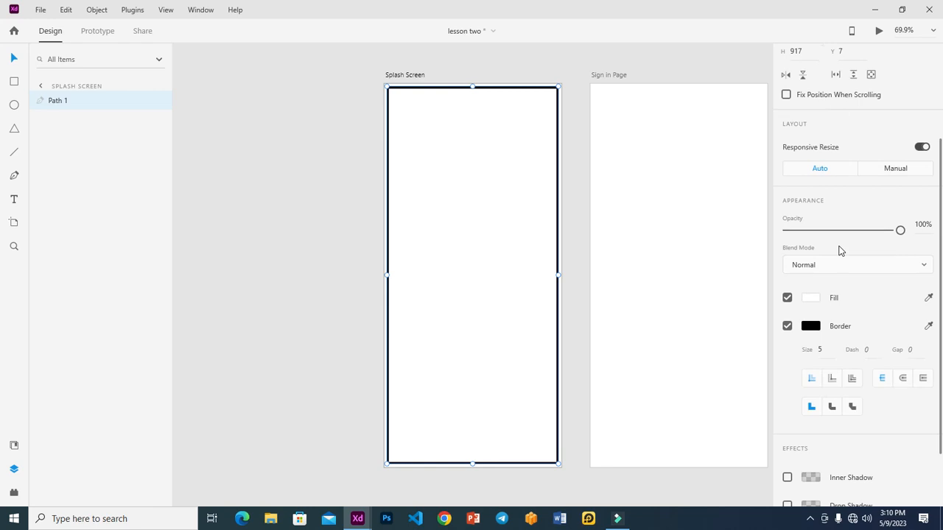
{"action": "scroll", "coordinate": [839, 250], "scroll_direction": "up", "scroll_amount": 3}
{"action": "left_click", "coordinate": [481, 202]}
{"action": "left_click", "coordinate": [237, 152]}
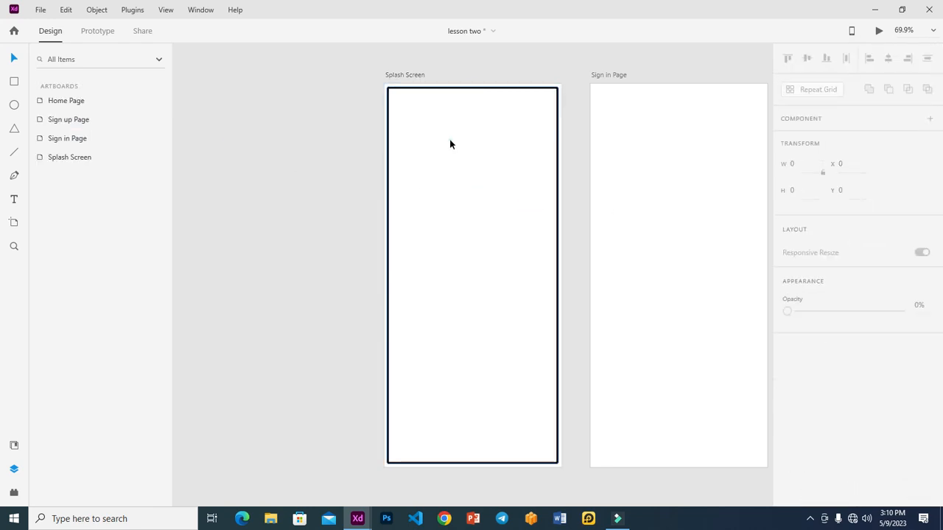
Step: Select the Splash Screen shape and raise its border size to 6
{"action": "left_click", "coordinate": [451, 142]}
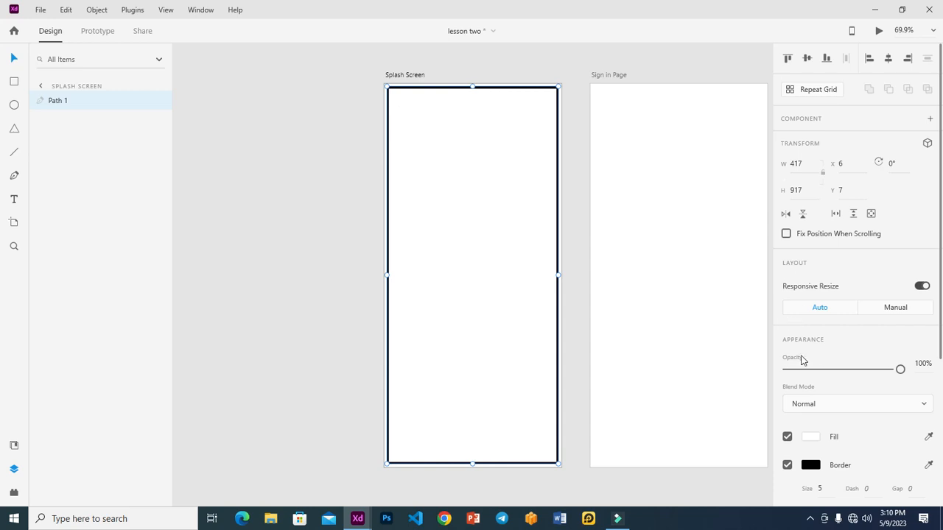
{"action": "scroll", "coordinate": [805, 361], "scroll_direction": "down", "scroll_amount": 2}
{"action": "left_click", "coordinate": [826, 351]}
{"action": "key", "text": "Up"}
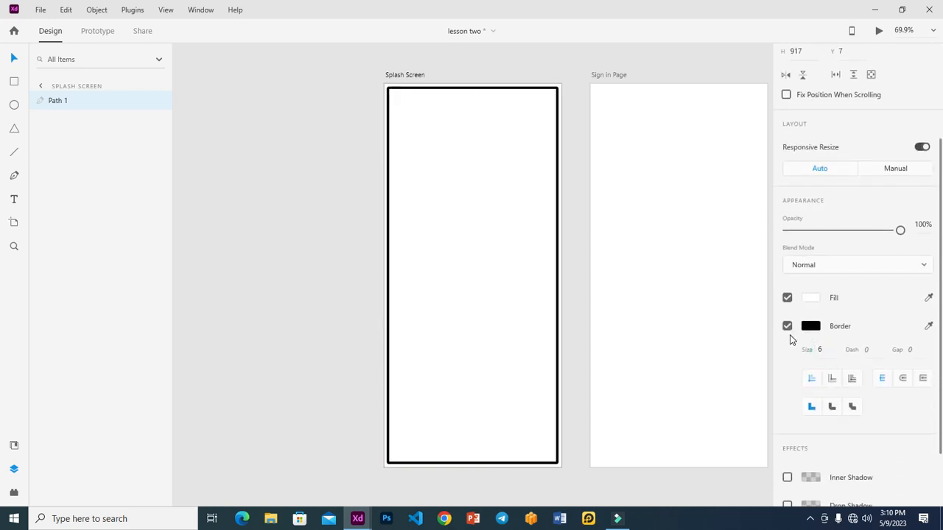
Step: Set the Splash Screen shape's opacity to 30% and bring it back to 100%
{"action": "key", "text": "3"}
{"action": "scroll", "coordinate": [792, 339], "scroll_direction": "down", "scroll_amount": 1}
{"action": "left_click", "coordinate": [326, 254]}
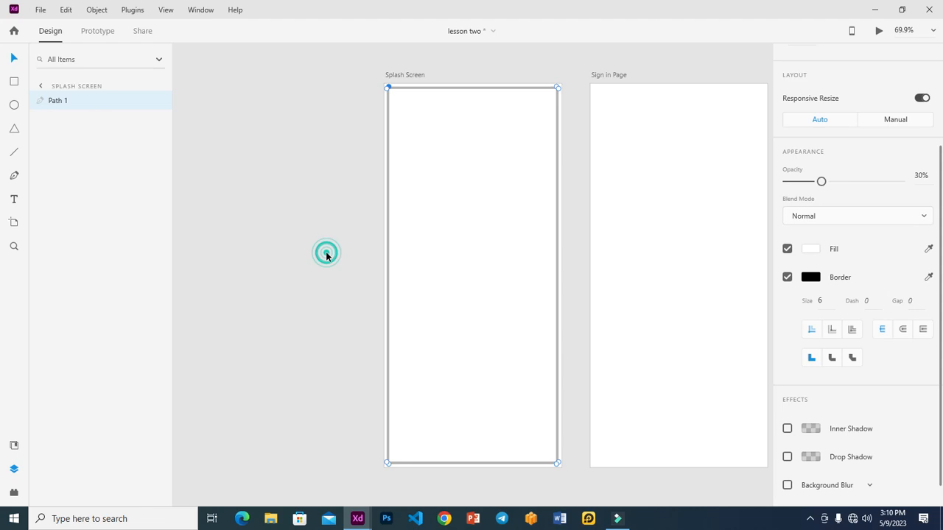
{"action": "left_click", "coordinate": [429, 193]}
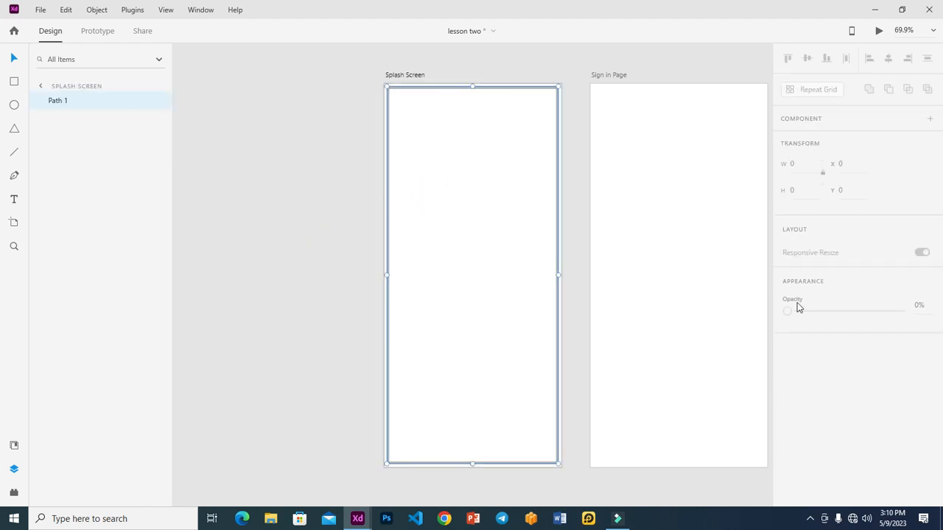
{"action": "left_click_drag", "start_coordinate": [823, 377], "coordinate": [928, 359]}
Step: Thicken the Splash Screen shape's border to size 7 and on to size 10
{"action": "scroll", "coordinate": [837, 260], "scroll_direction": "down", "scroll_amount": 5}
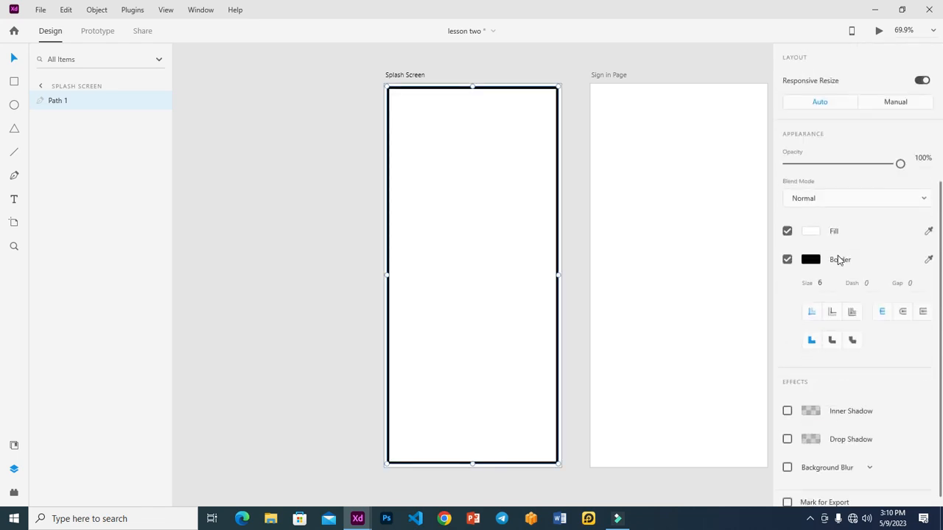
{"action": "scroll", "coordinate": [837, 260], "scroll_direction": "up", "scroll_amount": 5}
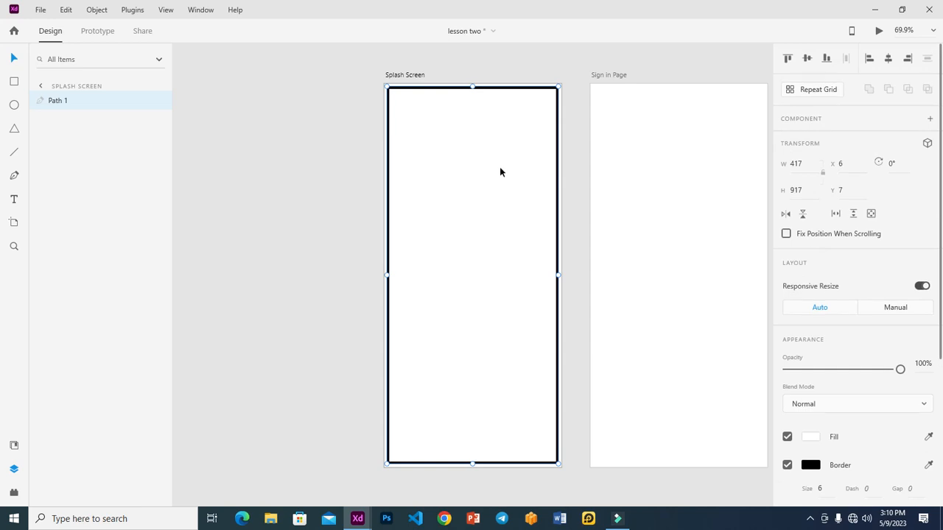
{"action": "scroll", "coordinate": [833, 286], "scroll_direction": "down", "scroll_amount": 5}
{"action": "left_click_drag", "start_coordinate": [828, 282], "coordinate": [777, 267]}
{"action": "type", "text": "7"}
{"action": "left_click_drag", "start_coordinate": [831, 278], "coordinate": [774, 264]}
{"action": "type", "text": "10"}
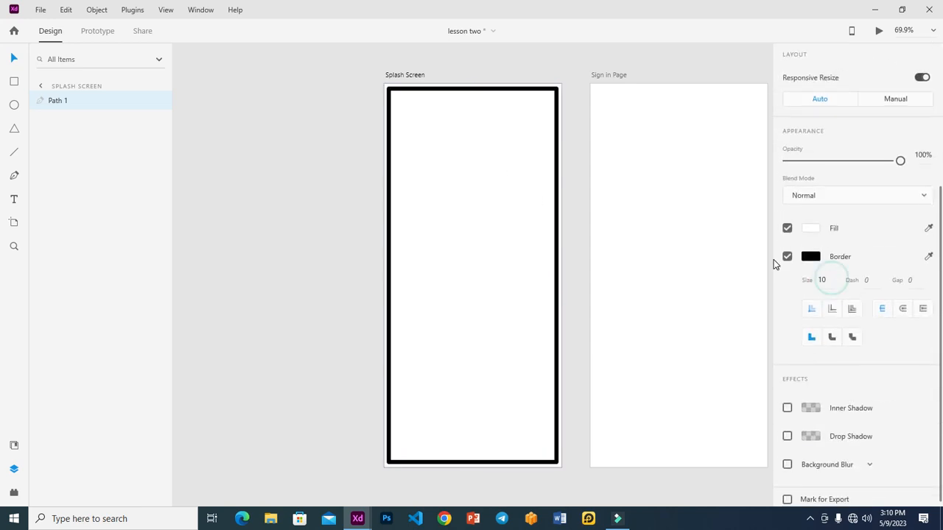
Step: Reduce the border size of the Splash Screen shape to 5
{"action": "left_click", "coordinate": [828, 277]}
{"action": "left_click_drag", "start_coordinate": [828, 280], "coordinate": [818, 279]}
{"action": "type", "text": "5"}
{"action": "key", "text": "Return"}
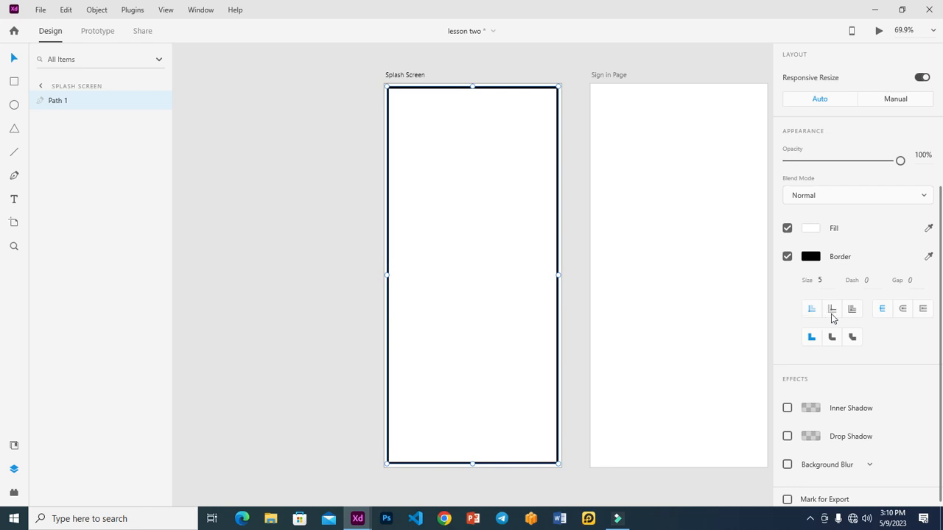
Step: Try to set the shape's border size to 1, and restore its opacity to 100%
{"action": "scroll", "coordinate": [858, 256], "scroll_direction": "up", "scroll_amount": 5}
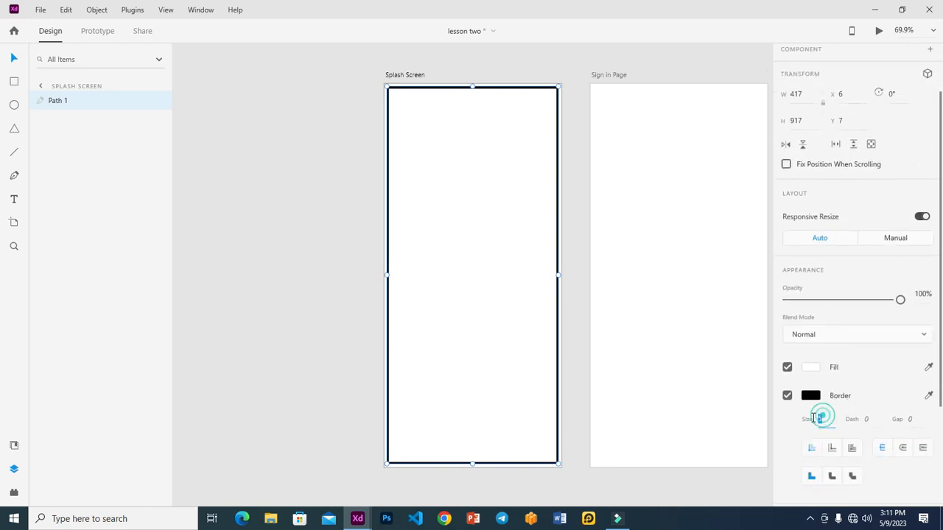
{"action": "key", "text": "1"}
{"action": "key", "text": "Return"}
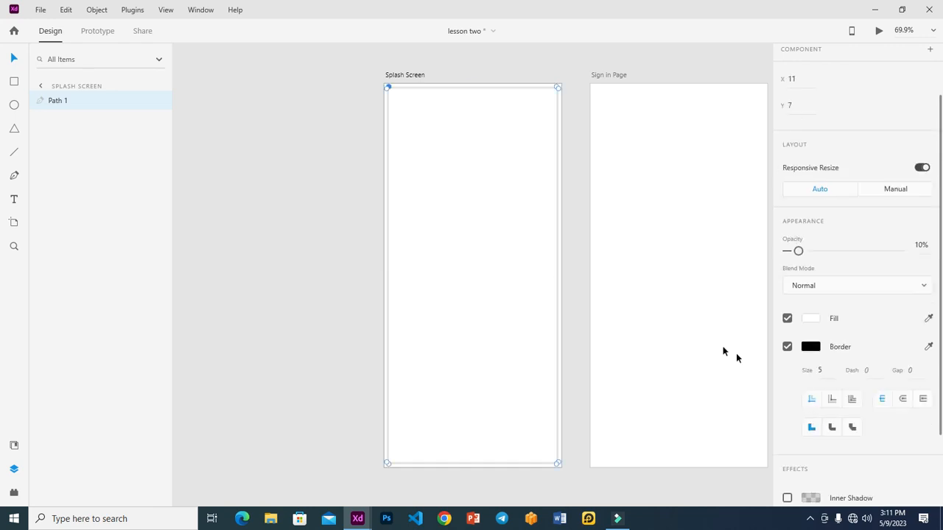
{"action": "left_click_drag", "start_coordinate": [798, 251], "coordinate": [900, 251]}
Step: Set the Splash Screen shape's border size to 1 and deselect the shape
{"action": "left_click", "coordinate": [823, 368]}
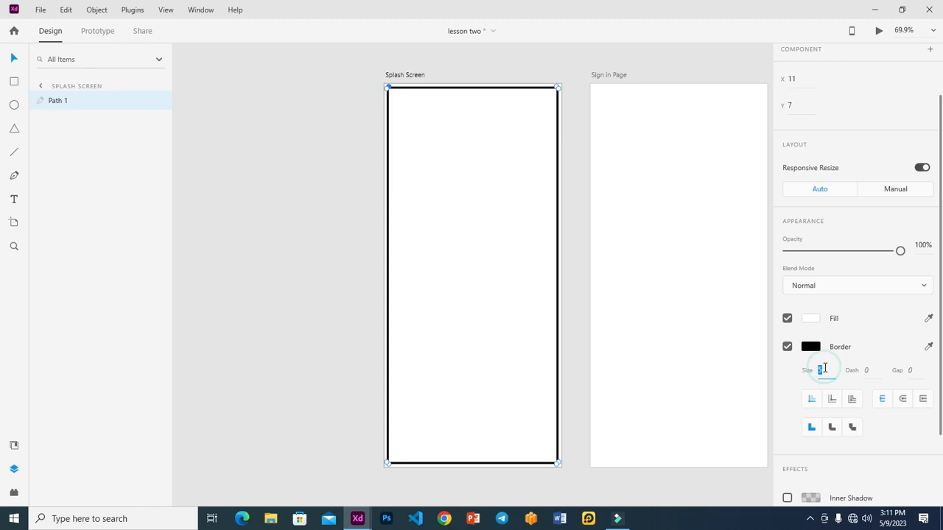
{"action": "key", "text": "Return"}
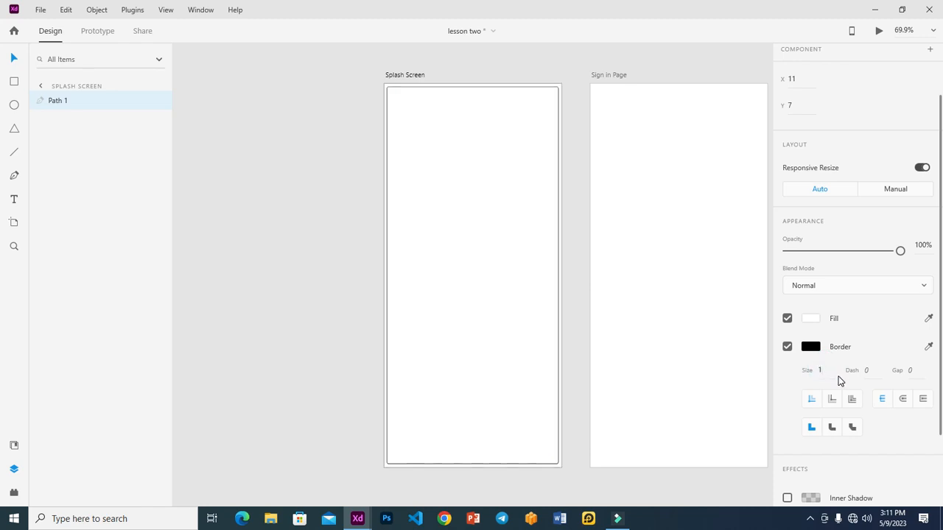
{"action": "left_click", "coordinate": [313, 227]}
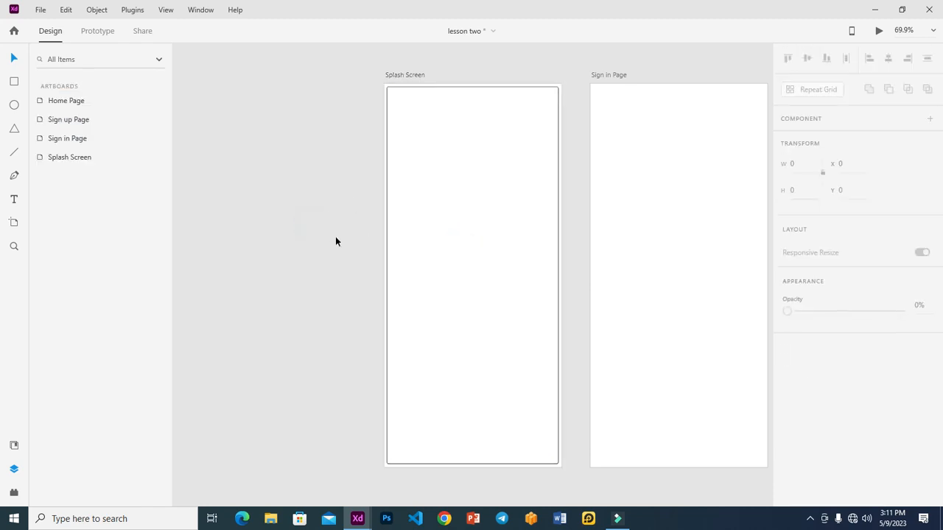
Step: Inspect the upper edge of the Splash Screen shape at closer zoom and review its appearance and border properties
{"action": "left_click", "coordinate": [485, 254]}
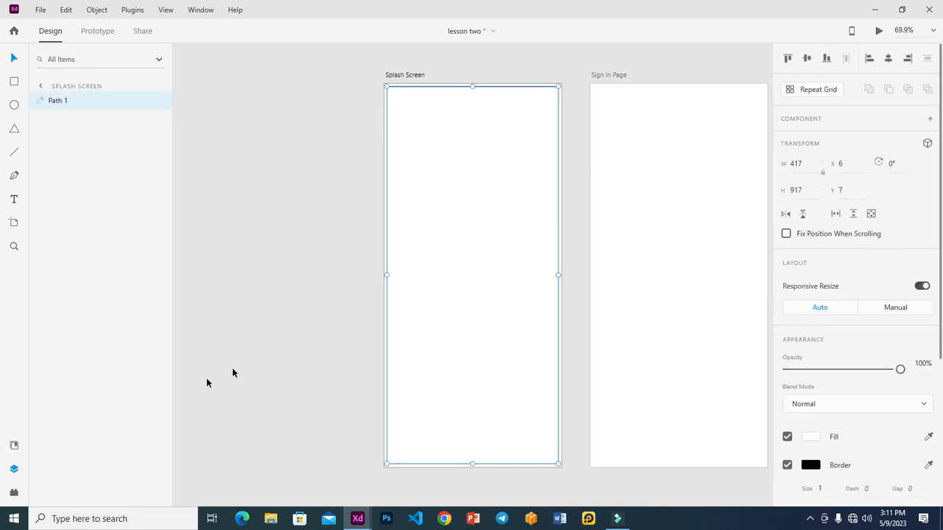
{"action": "key", "text": "z"}
{"action": "left_click_drag", "start_coordinate": [353, 66], "coordinate": [578, 151]}
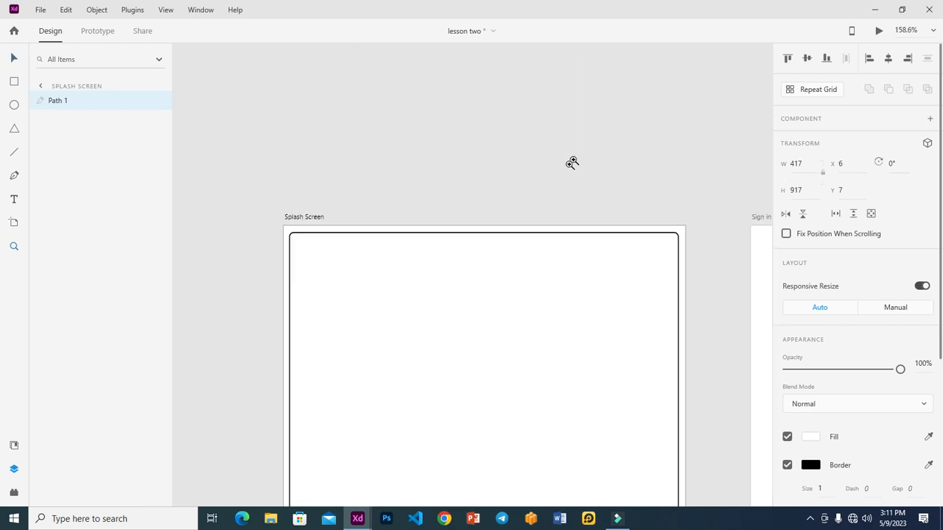
{"action": "left_click", "coordinate": [14, 58]}
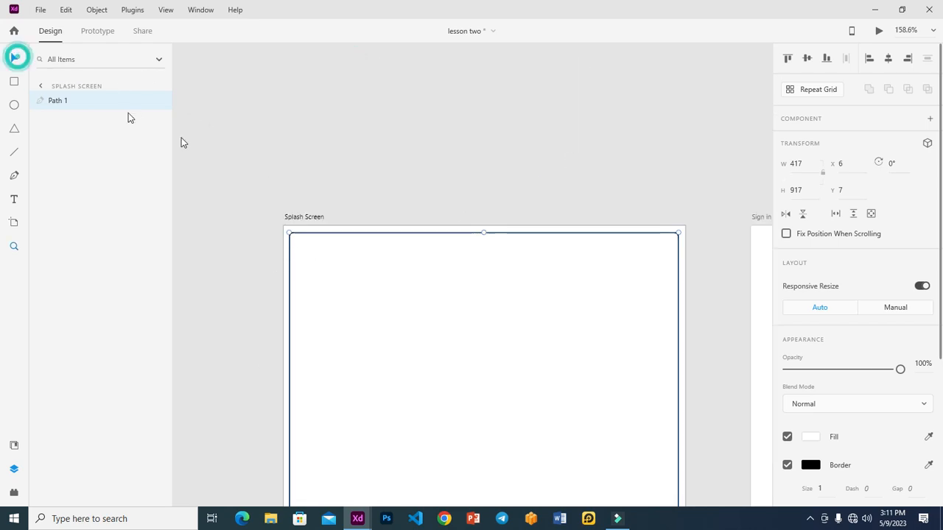
{"action": "left_click", "coordinate": [285, 135]}
{"action": "left_click", "coordinate": [308, 236]}
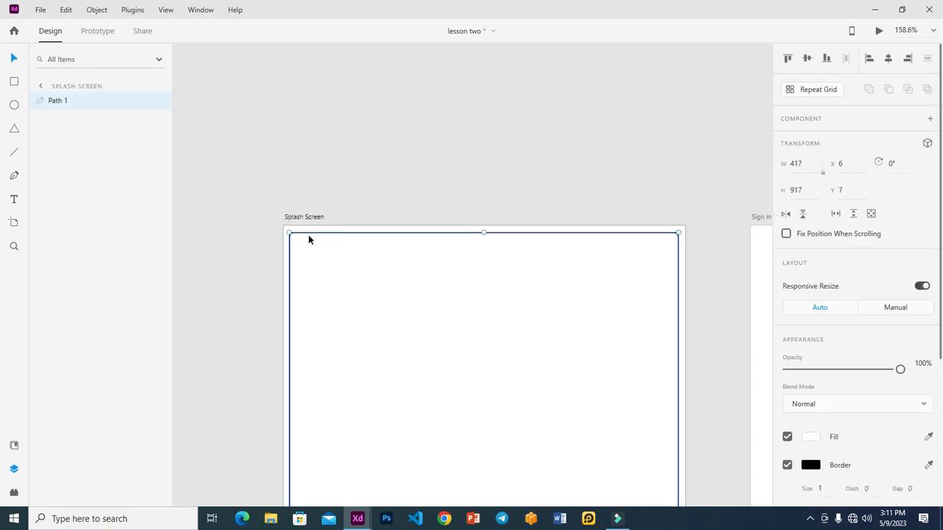
{"action": "left_click", "coordinate": [309, 236]}
{"action": "scroll", "coordinate": [817, 277], "scroll_direction": "down", "scroll_amount": 5}
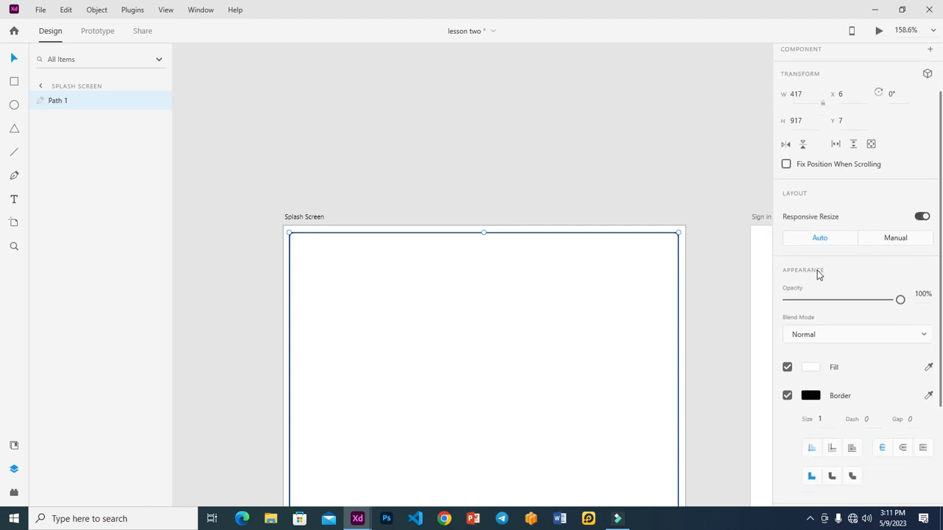
{"action": "scroll", "coordinate": [817, 275], "scroll_direction": "down", "scroll_amount": 1}
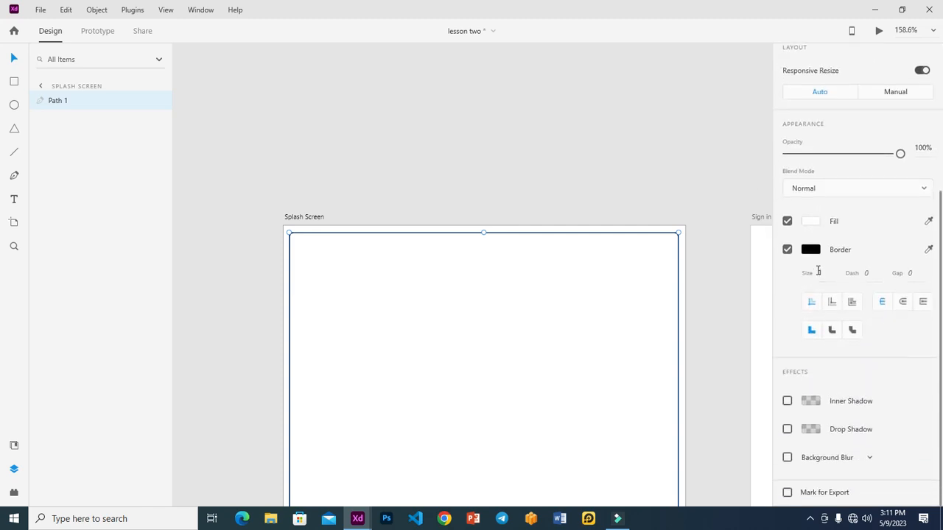
{"action": "scroll", "coordinate": [817, 271], "scroll_direction": "up", "scroll_amount": 6}
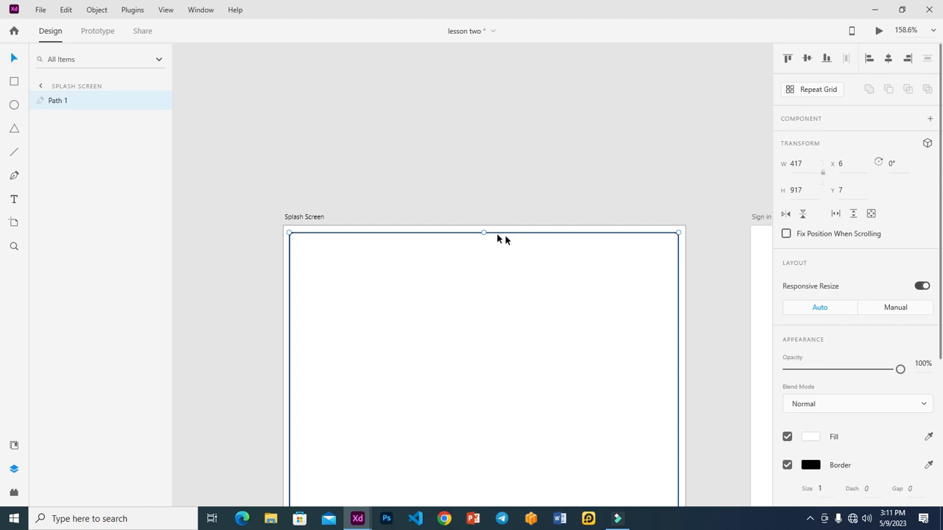
Step: Delete the bordered shape from the Splash Screen artboard
{"action": "left_click_drag", "start_coordinate": [484, 233], "coordinate": [480, 237]}
{"action": "left_click", "coordinate": [578, 303]}
{"action": "key", "text": "Delete"}
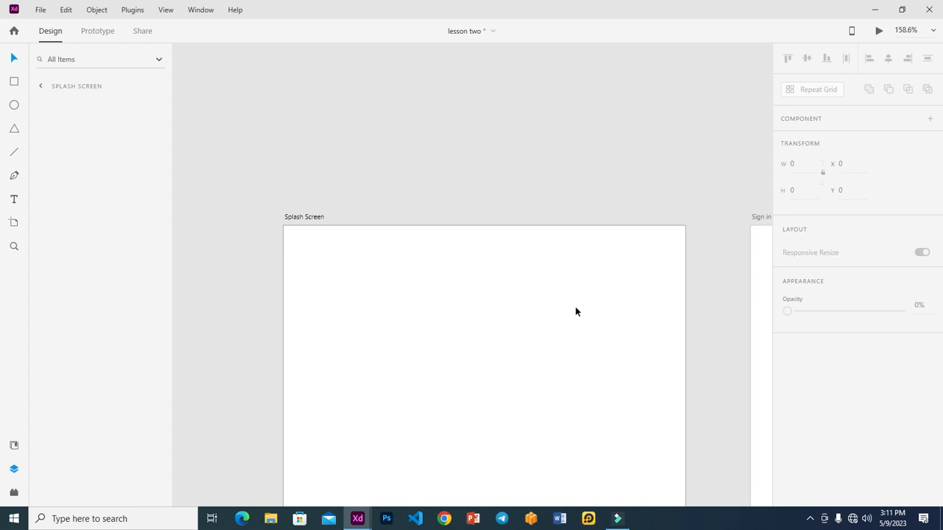
Step: Draw an ellipse about 389 by 356 on the upper Splash Screen artboard and move it to about X -33, Y 17
{"action": "key", "text": "ctrl+0"}
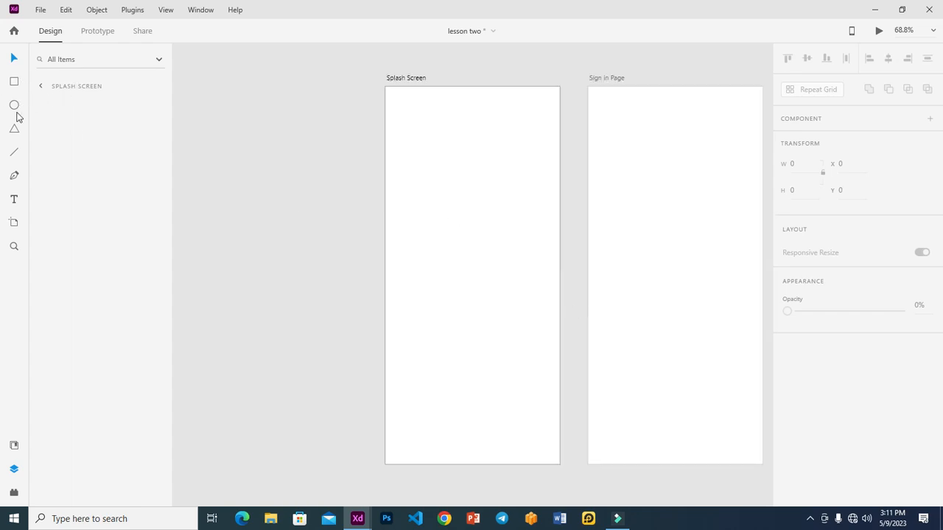
{"action": "left_click", "coordinate": [14, 104]}
{"action": "left_click_drag", "start_coordinate": [413, 110], "coordinate": [569, 255]}
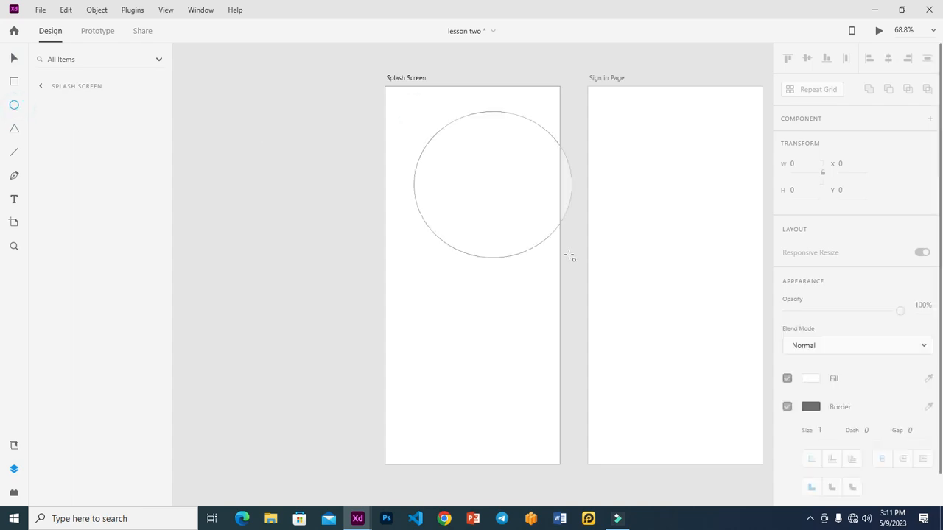
{"action": "left_click", "coordinate": [14, 58]}
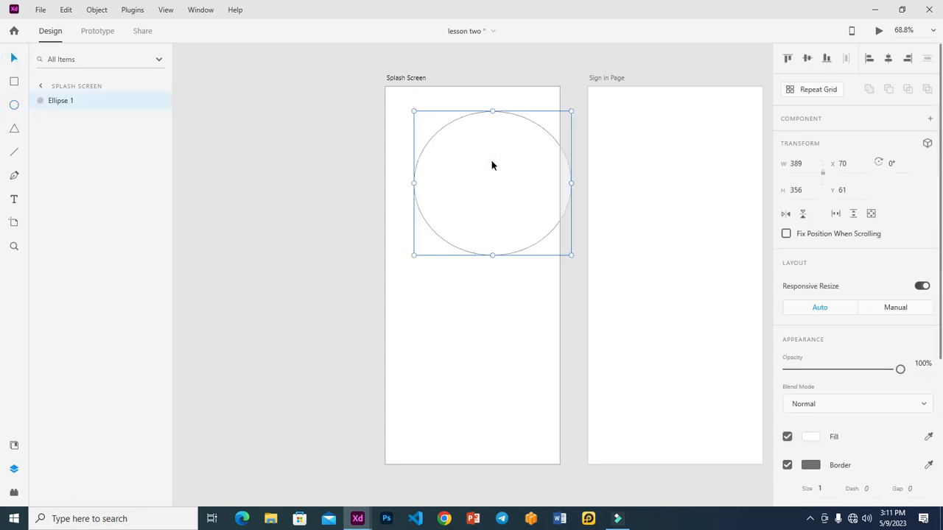
{"action": "left_click_drag", "start_coordinate": [492, 163], "coordinate": [451, 148]}
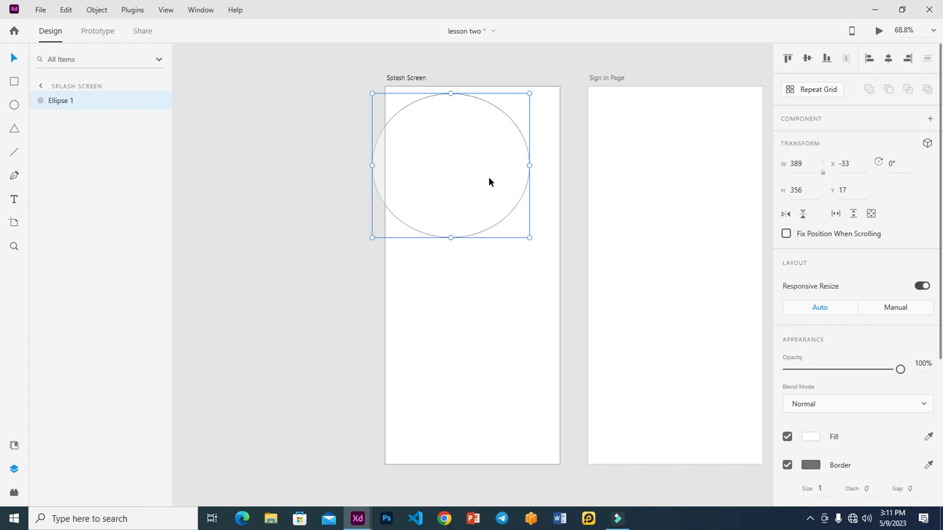
Step: Replace the ellipse on the Splash Screen artboard with a rectangle about 400 by 895, its corners rounded to about 28
{"action": "key", "text": "Delete"}
{"action": "left_click", "coordinate": [397, 195]}
{"action": "left_click", "coordinate": [11, 83]}
{"action": "mouse_move", "coordinate": [391, 92]}
{"action": "left_mouse_down"}
{"action": "mouse_move", "coordinate": [537, 345]}
{"action": "mouse_move", "coordinate": [558, 464]}
{"action": "mouse_move", "coordinate": [553, 455]}
{"action": "left_mouse_up"}
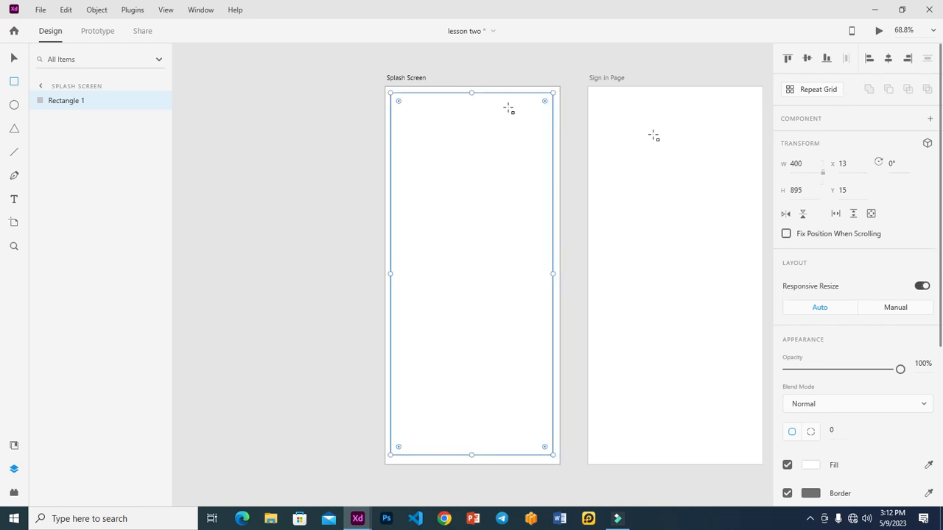
{"action": "left_click_drag", "start_coordinate": [397, 100], "coordinate": [400, 103]}
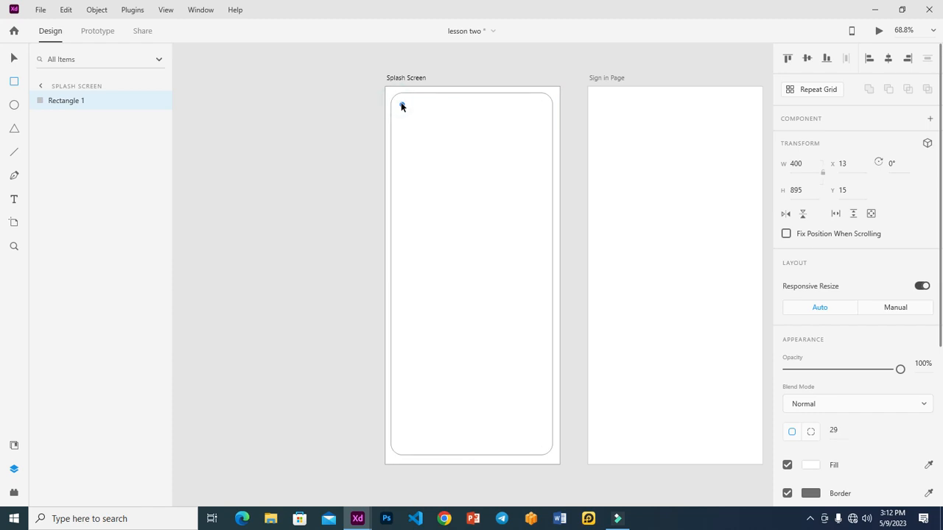
{"action": "left_click_drag", "start_coordinate": [401, 105], "coordinate": [402, 107]}
Step: Set the rounded rectangle's border size to 5 and deselect it
{"action": "scroll", "coordinate": [856, 411], "scroll_direction": "down", "scroll_amount": 3}
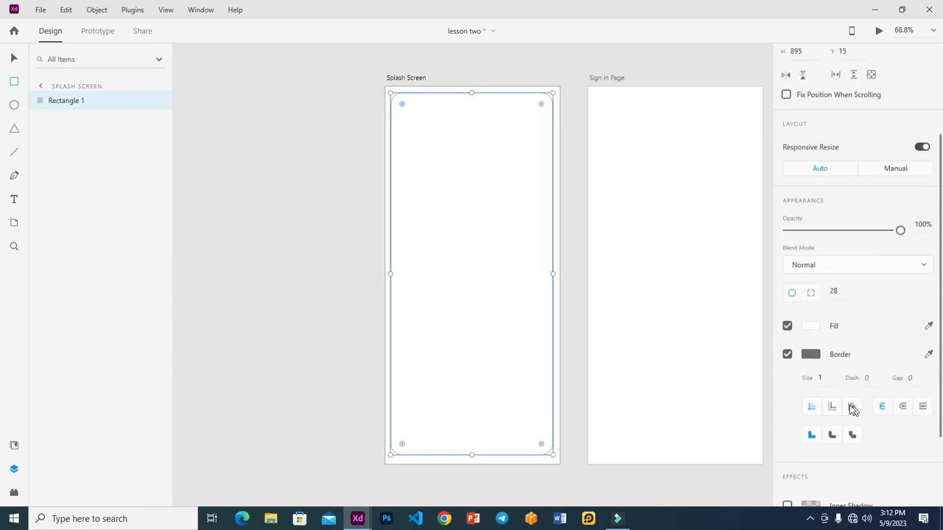
{"action": "left_click", "coordinate": [828, 378]}
{"action": "key", "text": "Return"}
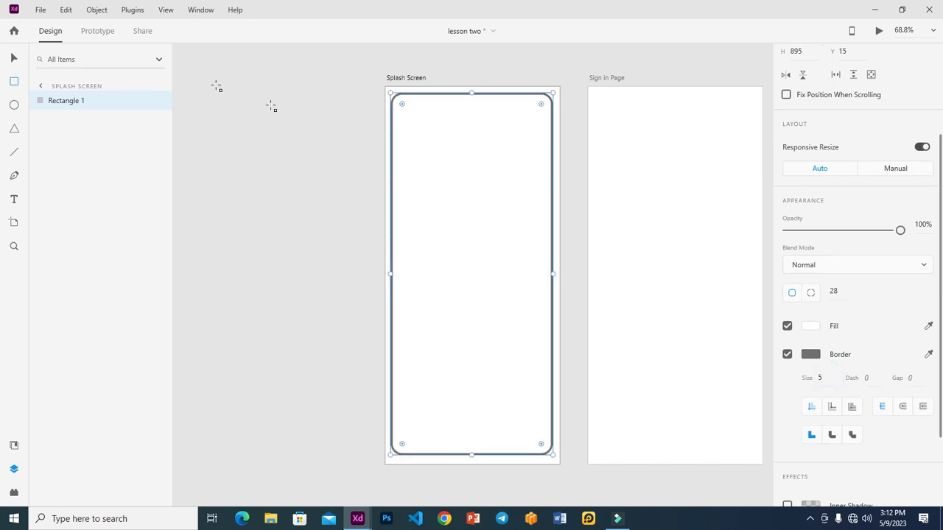
{"action": "left_click", "coordinate": [14, 57]}
{"action": "left_click", "coordinate": [318, 163]}
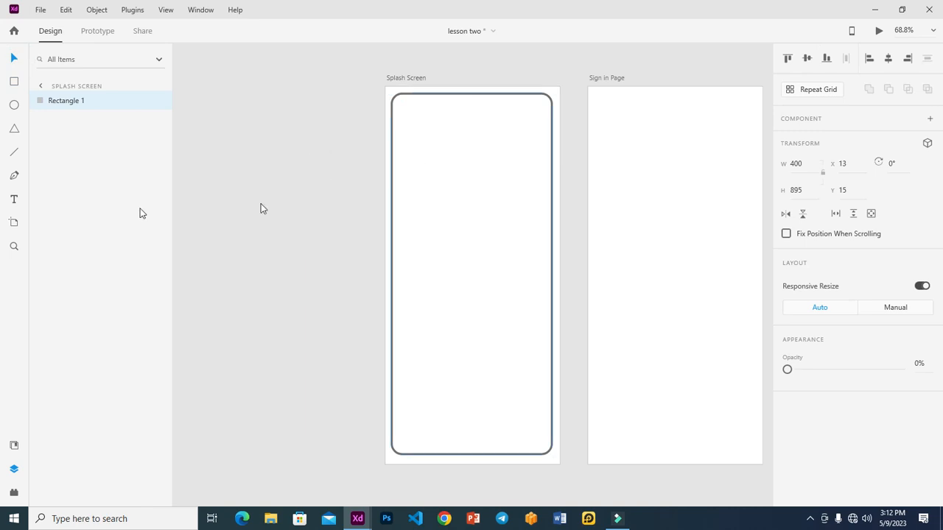
{"action": "left_click", "coordinate": [488, 169]}
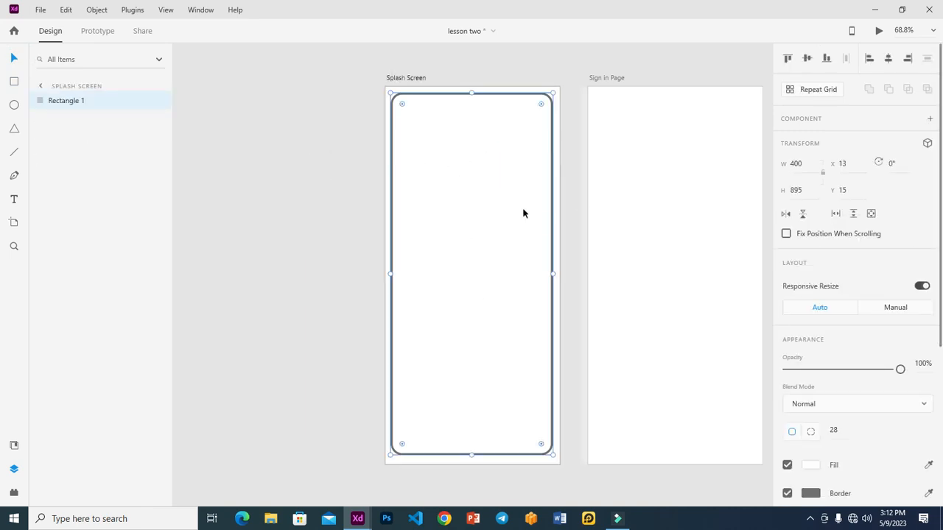
{"action": "left_click_drag", "start_coordinate": [427, 236], "coordinate": [585, 240]}
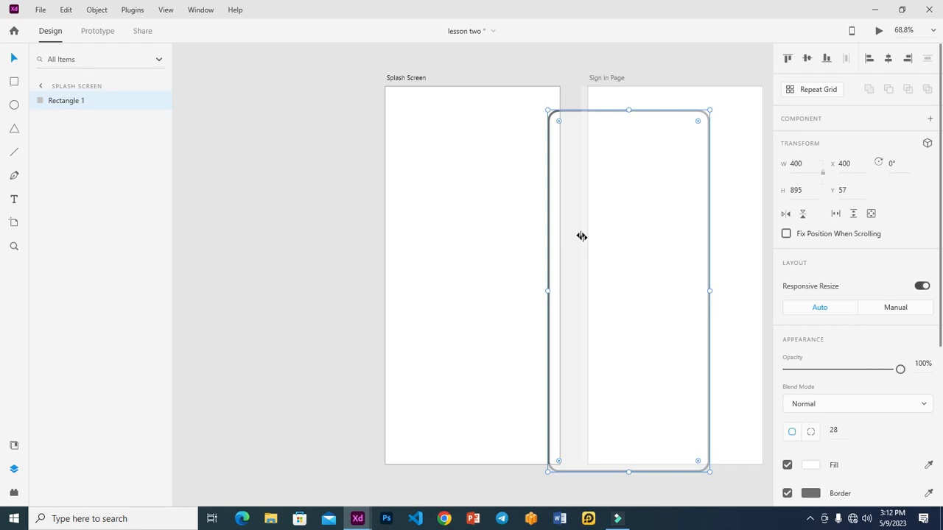
{"action": "key", "text": "ctrl+z"}
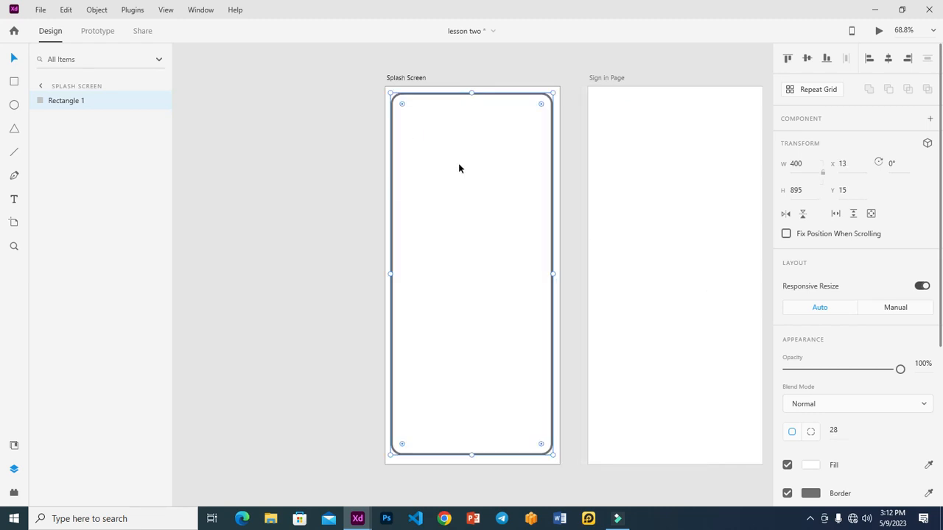
Step: Duplicate the rounded rectangle and shrink the copy inside it to about 368 by 800 at X 29, Y 29, with corner radius about 21
{"action": "key", "text": "ctrl+d"}
{"action": "left_click", "coordinate": [76, 121]}
{"action": "left_click", "coordinate": [437, 245]}
{"action": "left_click_drag", "start_coordinate": [472, 454], "coordinate": [471, 445]}
{"action": "left_click_drag", "start_coordinate": [473, 93], "coordinate": [471, 107]}
{"action": "left_click_drag", "start_coordinate": [392, 275], "coordinate": [398, 280]}
{"action": "left_click_drag", "start_coordinate": [552, 273], "coordinate": [545, 273]}
{"action": "left_click_drag", "start_coordinate": [471, 444], "coordinate": [475, 423]}
{"action": "left_click_drag", "start_coordinate": [471, 108], "coordinate": [472, 98]}
{"action": "left_click_drag", "start_coordinate": [407, 110], "coordinate": [404, 109]}
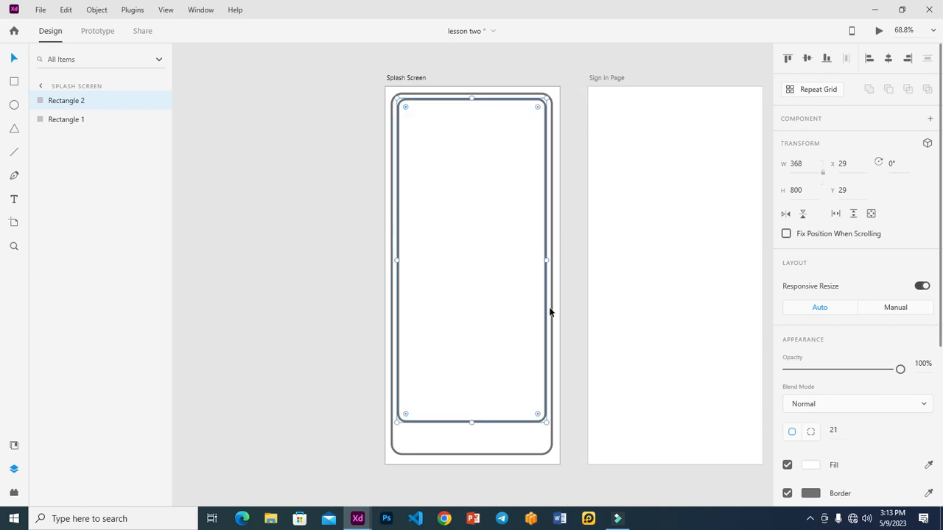
Step: Set the inner rectangle's border size to 3
{"action": "scroll", "coordinate": [826, 286], "scroll_direction": "down", "scroll_amount": 2}
{"action": "scroll", "coordinate": [827, 285], "scroll_direction": "down", "scroll_amount": 2}
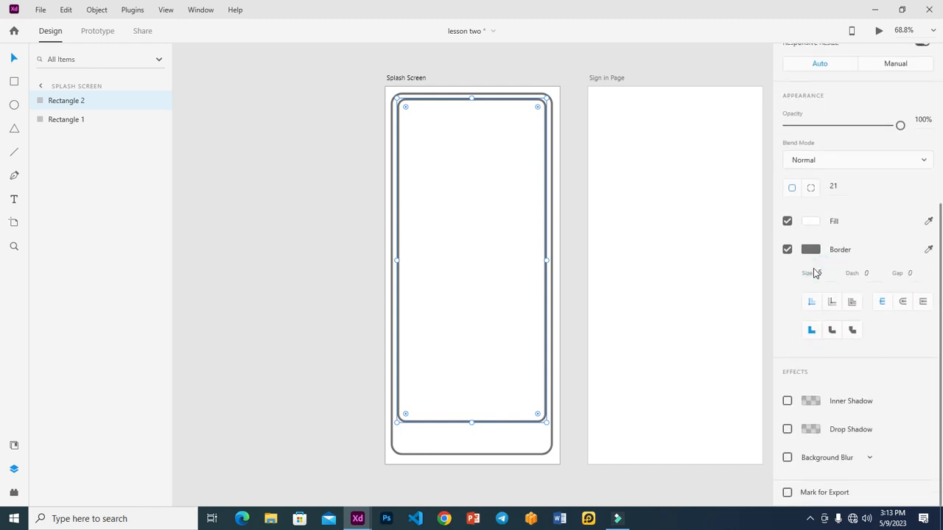
{"action": "left_click", "coordinate": [820, 271]}
{"action": "type", "text": "3"}
{"action": "key", "text": "Return"}
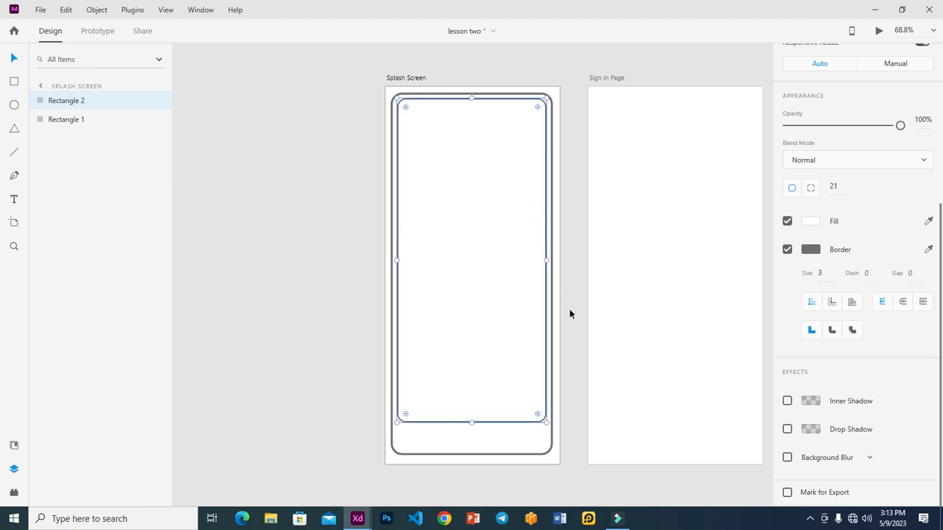
{"action": "left_click", "coordinate": [577, 316]}
{"action": "left_click", "coordinate": [427, 195]}
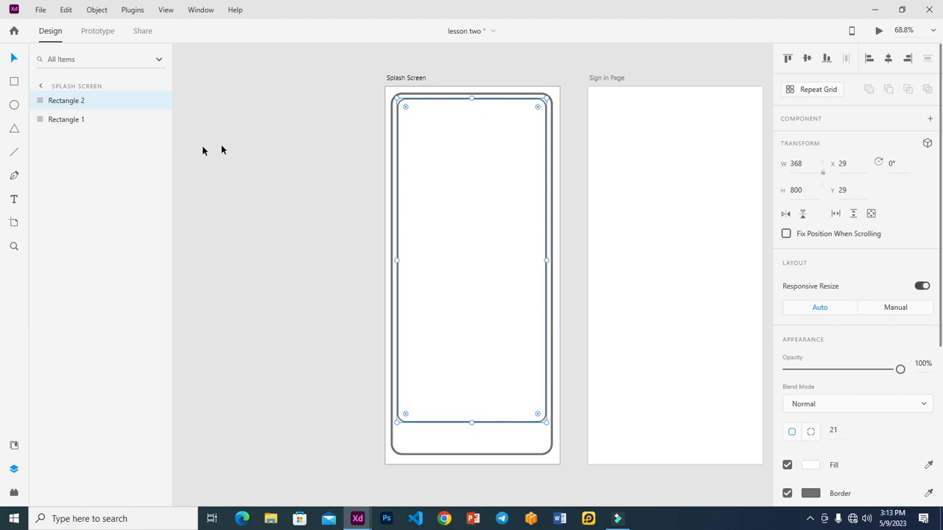
Step: Draw a circle about 65 by 65 and centre it below the inner rectangle at about X 183, Y 835
{"action": "left_click", "coordinate": [14, 105]}
{"action": "left_click_drag", "start_coordinate": [443, 432], "coordinate": [483, 442]}
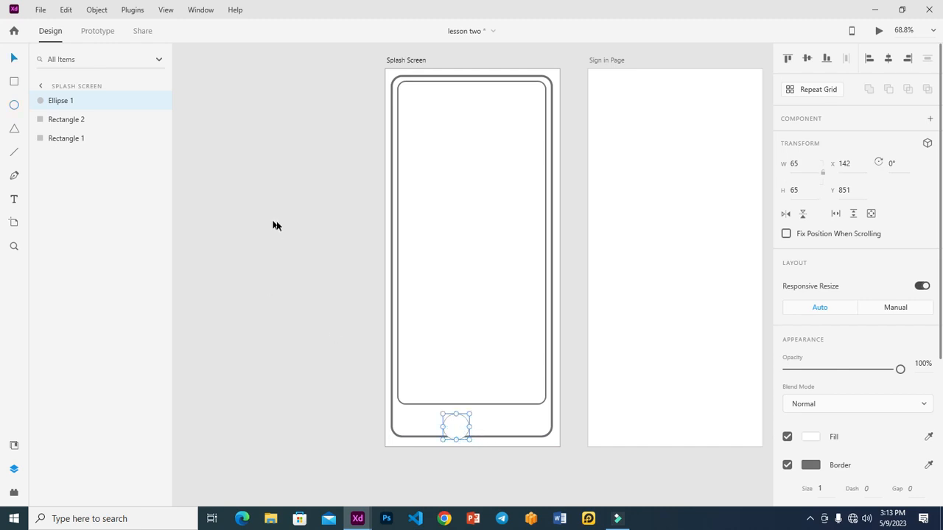
{"action": "left_click_drag", "start_coordinate": [456, 427], "coordinate": [469, 424]}
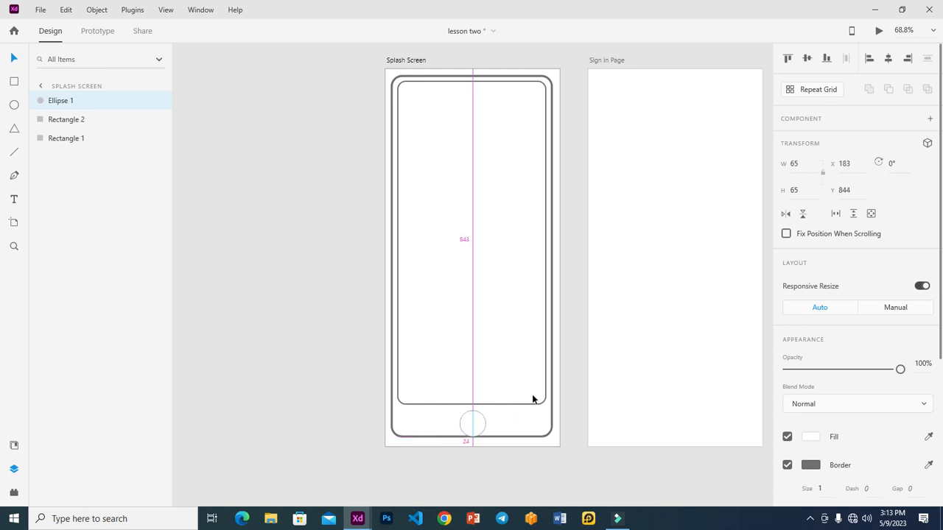
{"action": "key", "text": "Up"}
{"action": "key", "text": "Up"}
{"action": "key", "text": "Up"}
{"action": "key", "text": "Up"}
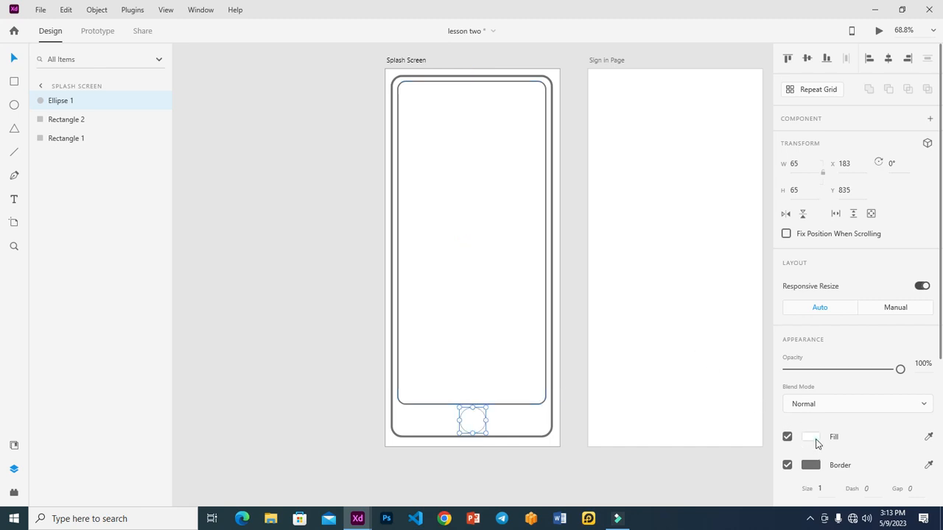
Step: Fill the home-button circle with light grey, about #DED7D7, and deselect it
{"action": "left_click", "coordinate": [812, 438]}
{"action": "left_click", "coordinate": [636, 350]}
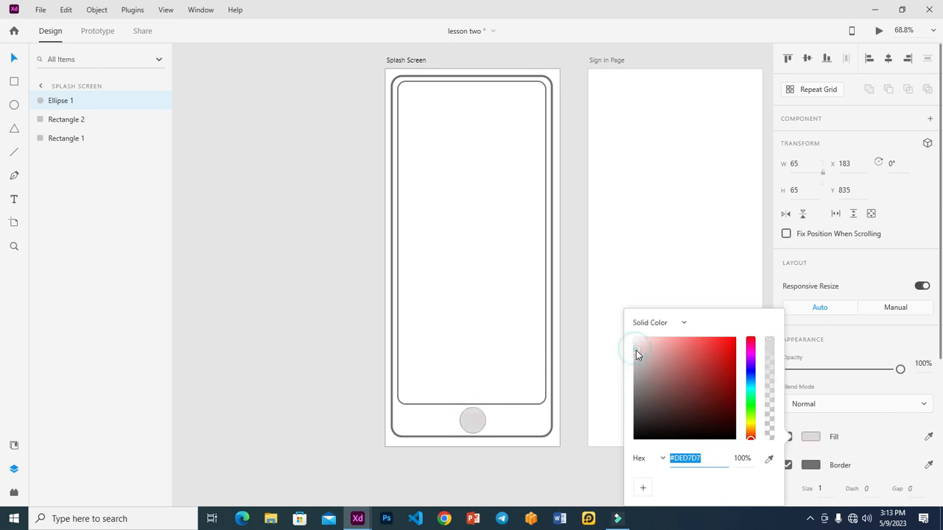
{"action": "left_click", "coordinate": [583, 267]}
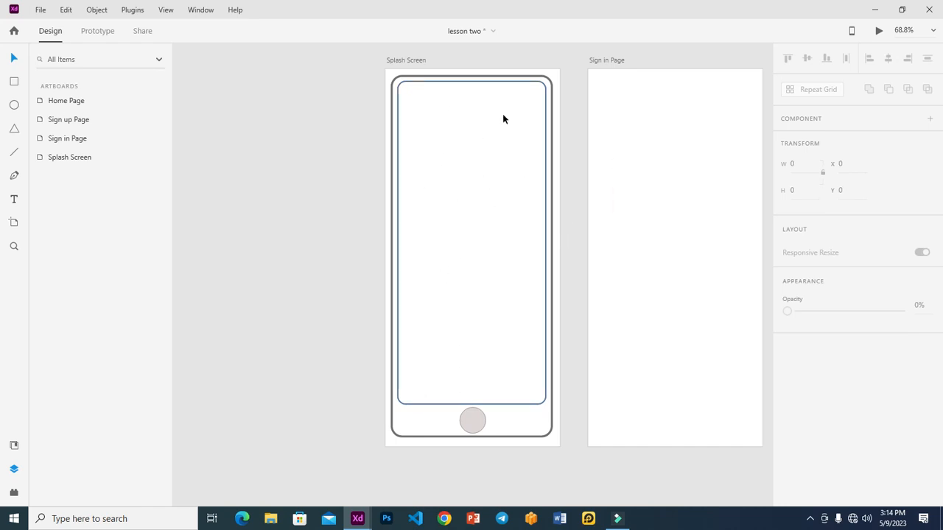
{"action": "left_click", "coordinate": [472, 426]}
{"action": "left_click", "coordinate": [562, 459]}
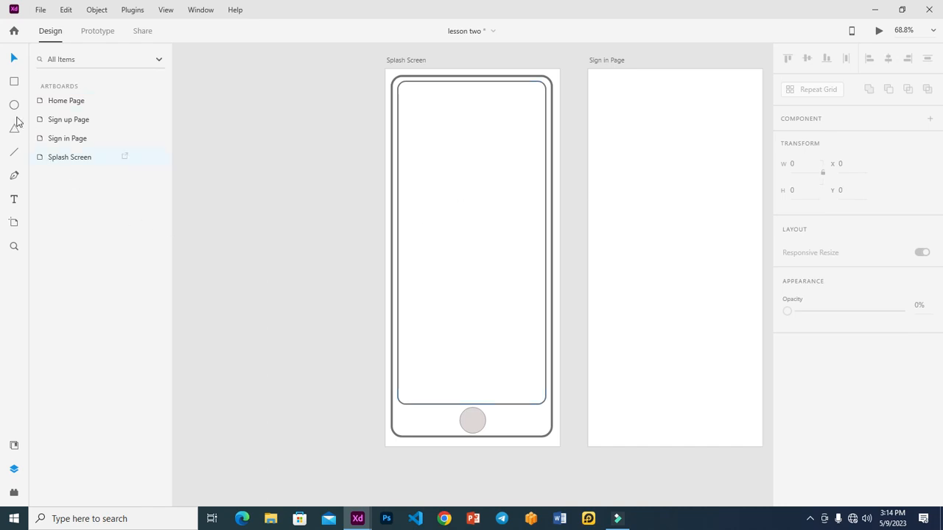
Step: Draw a rounded square centred in the upper phone screen, about 119 by 121 at X 156, Y 267, with corner radius about 29
{"action": "left_click", "coordinate": [14, 81]}
{"action": "mouse_move", "coordinate": [438, 172]}
{"action": "left_mouse_down"}
{"action": "mouse_move", "coordinate": [499, 266]}
{"action": "mouse_move", "coordinate": [506, 386]}
{"action": "mouse_move", "coordinate": [410, 261]}
{"action": "mouse_move", "coordinate": [459, 218]}
{"action": "mouse_move", "coordinate": [440, 236]}
{"action": "left_mouse_up"}
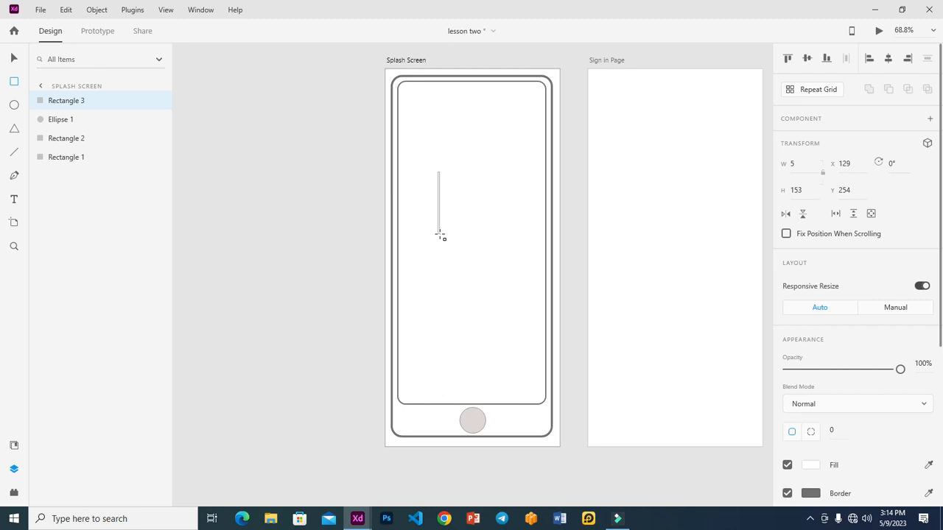
{"action": "mouse_move", "coordinate": [440, 236]}
{"action": "left_mouse_down"}
{"action": "mouse_move", "coordinate": [486, 259]}
{"action": "mouse_move", "coordinate": [514, 330]}
{"action": "mouse_move", "coordinate": [526, 319]}
{"action": "mouse_move", "coordinate": [501, 315]}
{"action": "mouse_move", "coordinate": [503, 232]}
{"action": "mouse_move", "coordinate": [492, 226]}
{"action": "left_mouse_up"}
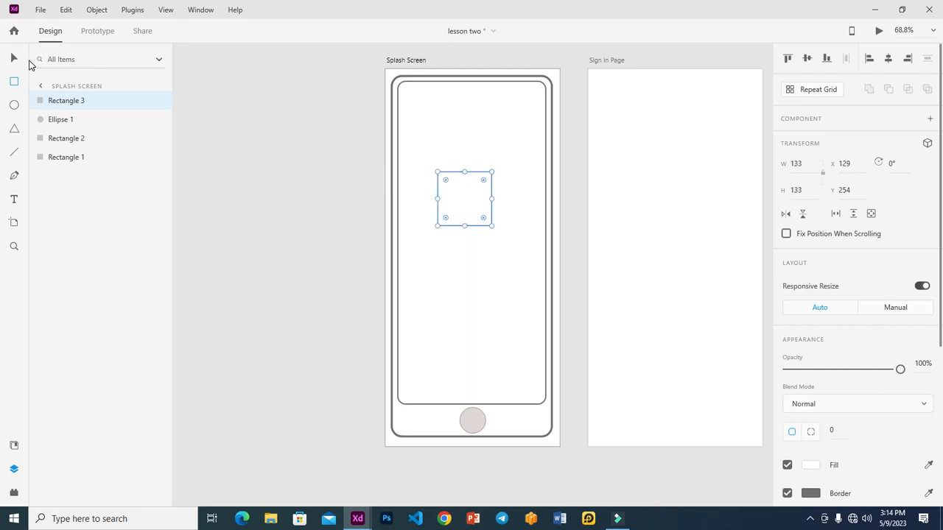
{"action": "key", "text": "v"}
{"action": "mouse_move", "coordinate": [458, 203]}
{"action": "left_mouse_down"}
{"action": "mouse_move", "coordinate": [449, 182]}
{"action": "mouse_move", "coordinate": [457, 187]}
{"action": "left_mouse_up"}
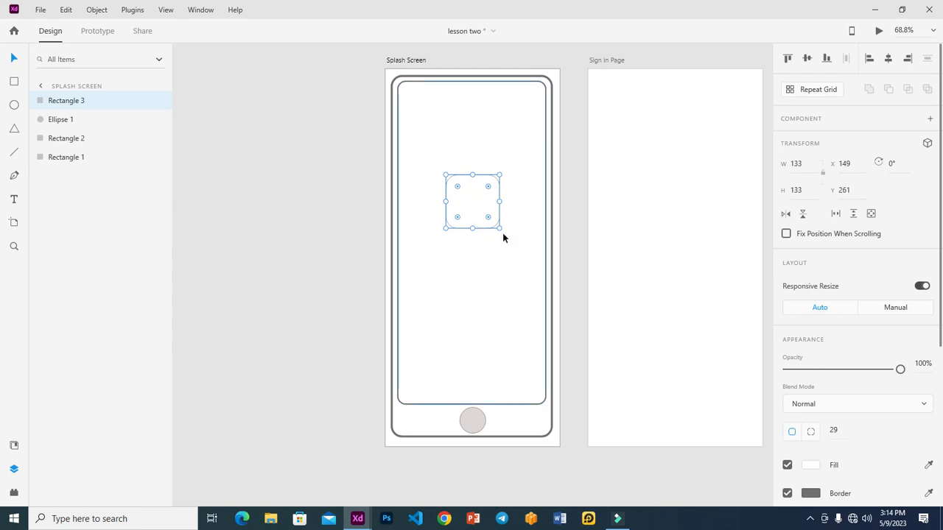
{"action": "left_click_drag", "start_coordinate": [499, 229], "coordinate": [497, 226]}
{"action": "left_click", "coordinate": [503, 280]}
{"action": "left_click", "coordinate": [471, 212]}
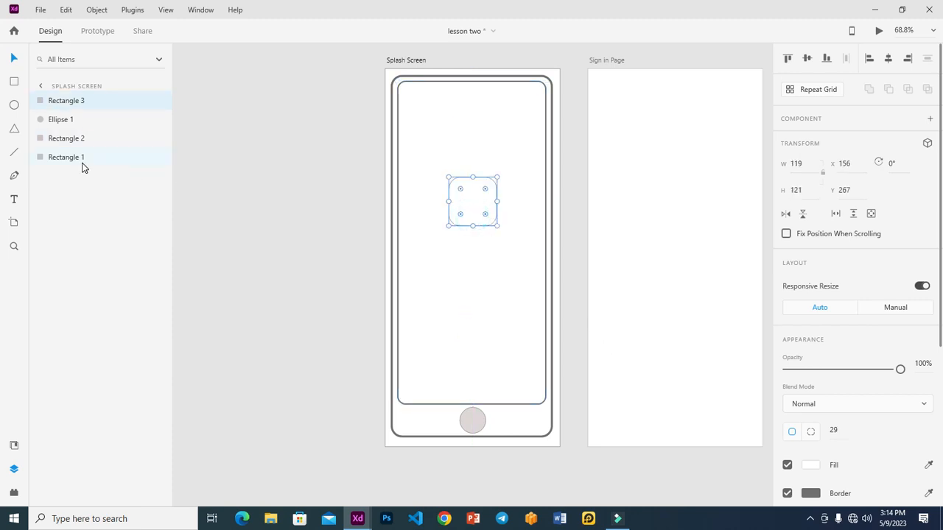
Step: Add the text "Logo", enlarge it to about size 41 and place it inside the rounded square
{"action": "left_click", "coordinate": [15, 200]}
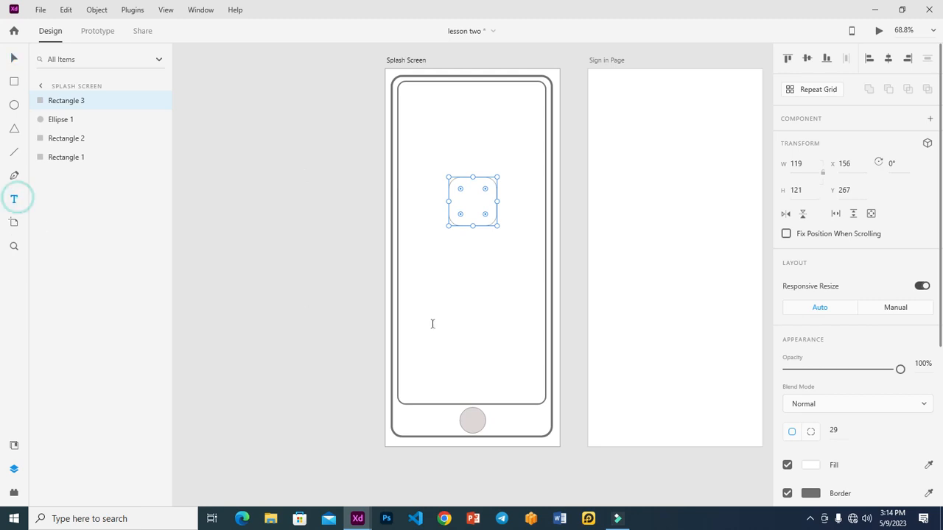
{"action": "left_click", "coordinate": [432, 265]}
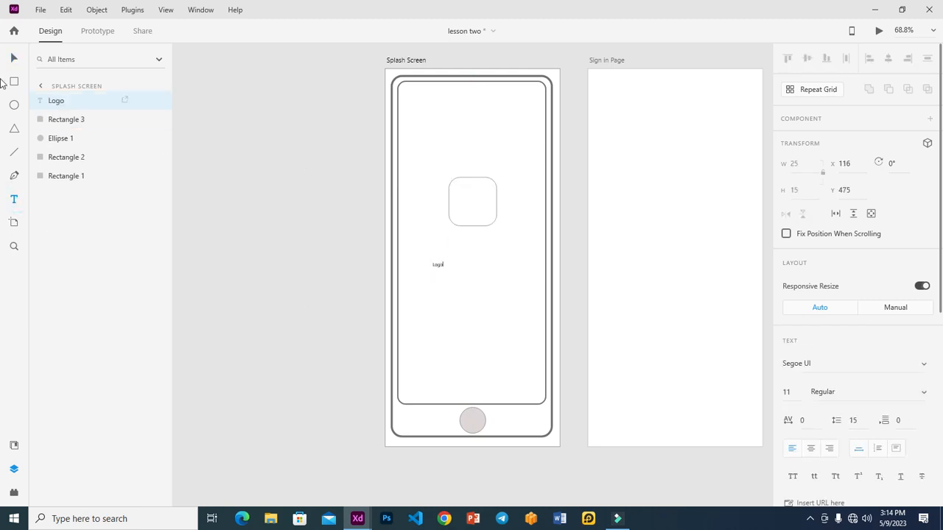
{"action": "left_click", "coordinate": [14, 58]}
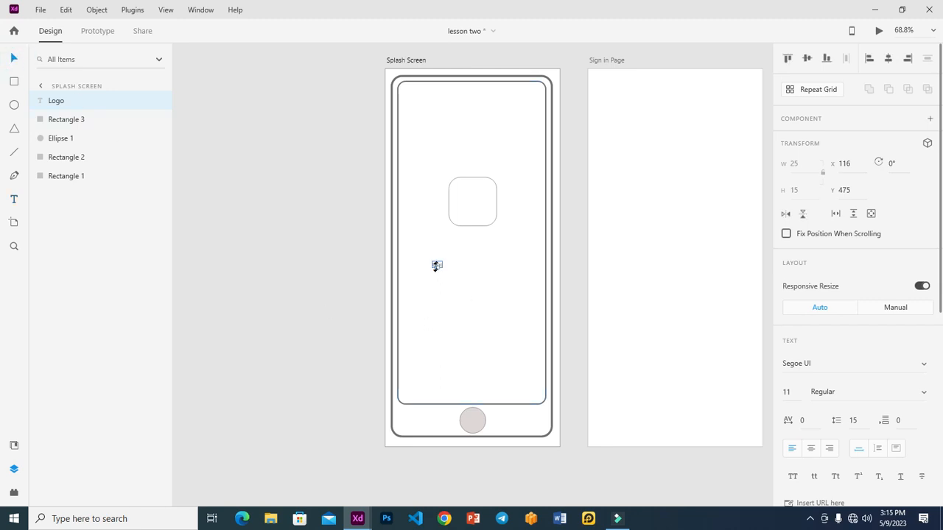
{"action": "left_click_drag", "start_coordinate": [436, 267], "coordinate": [476, 210]}
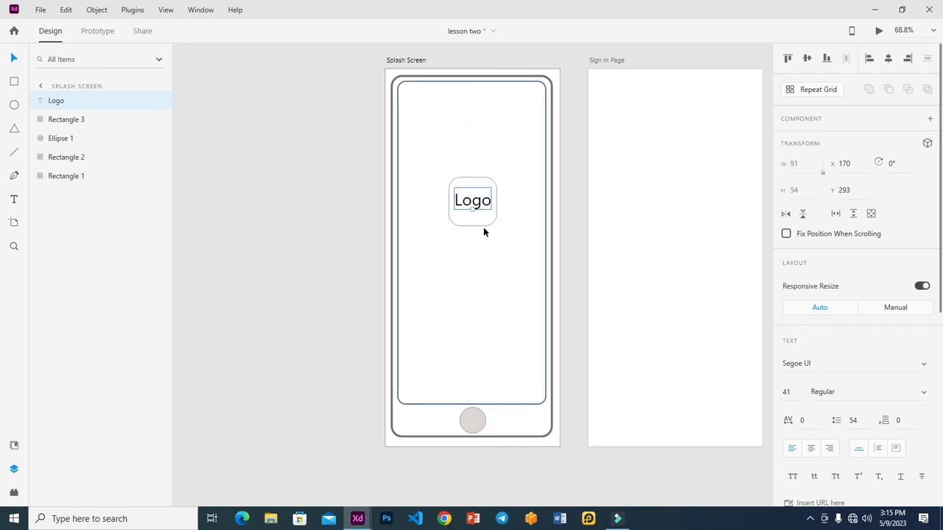
Step: Move the Logo text and its rounded square down together, with the square at about Y 332
{"action": "left_click", "coordinate": [482, 218], "text": "shift"}
{"action": "left_click_drag", "start_coordinate": [479, 219], "coordinate": [484, 243]}
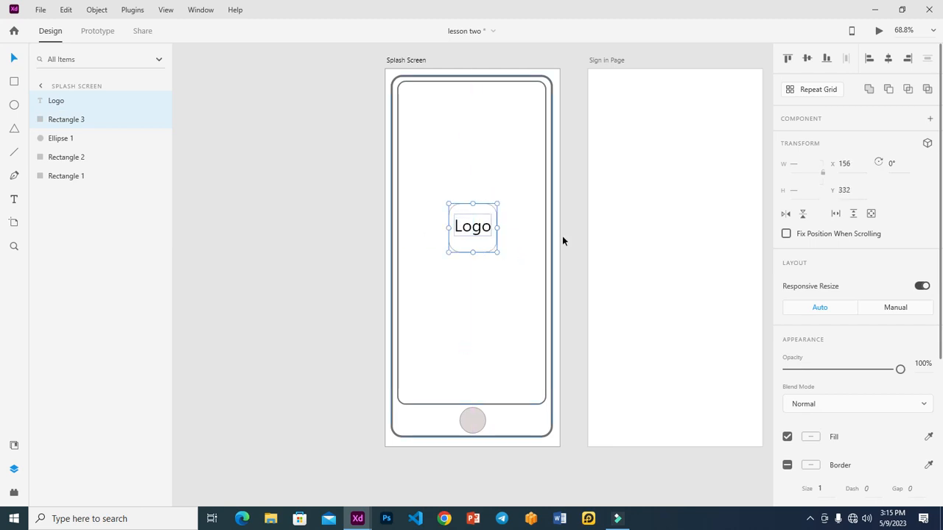
{"action": "left_click", "coordinate": [576, 230]}
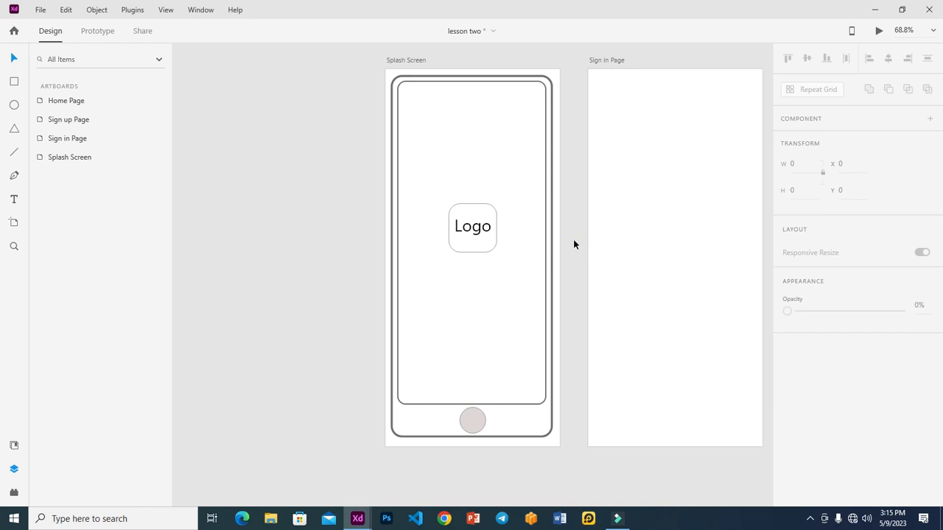
Step: Group the outer rectangle, inner rectangle and circle of the phone frame on the Splash Screen artboard
{"action": "key", "text": "ctrl+0"}
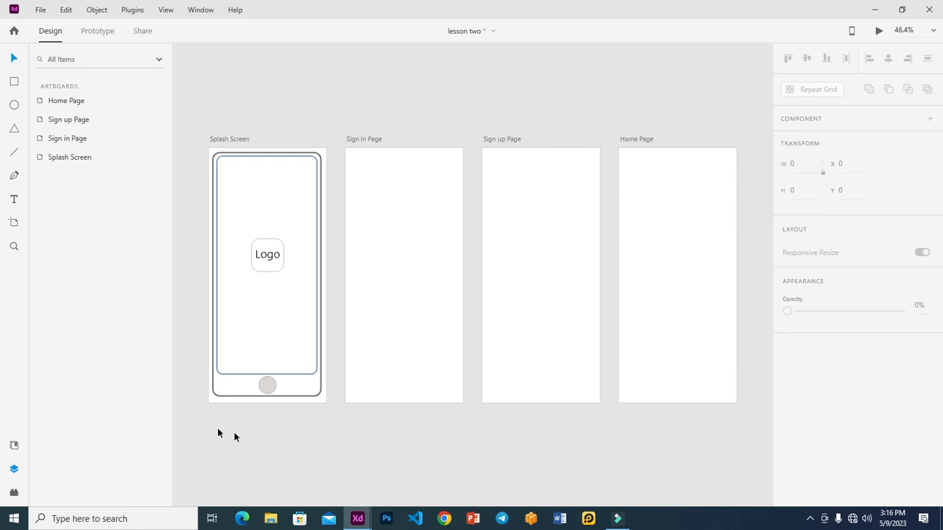
{"action": "left_click", "coordinate": [266, 315]}
{"action": "left_click", "coordinate": [304, 389], "text": "shift"}
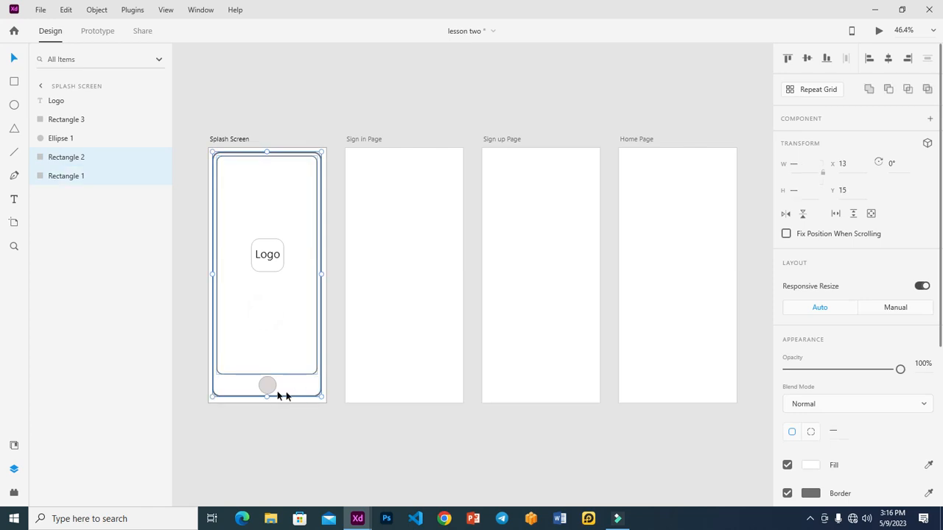
{"action": "left_click", "coordinate": [267, 387], "text": "shift"}
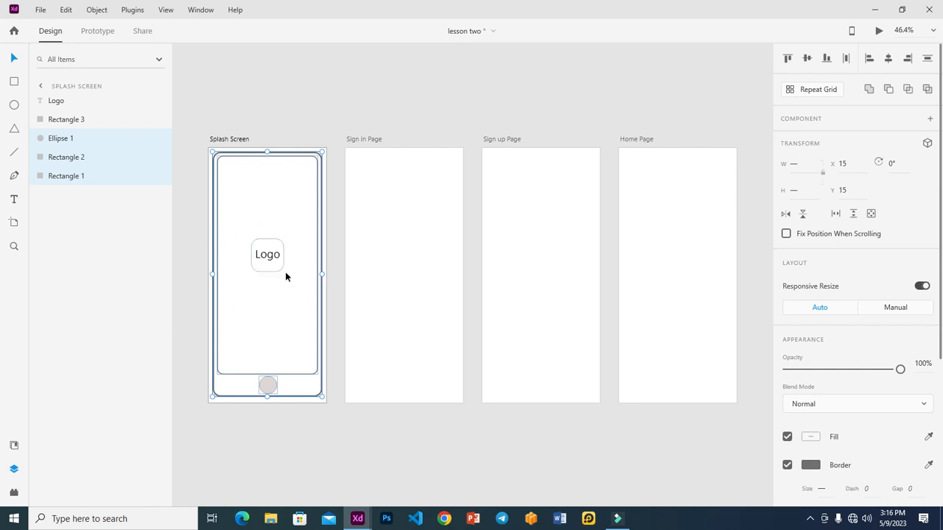
{"action": "right_click", "coordinate": [271, 311]}
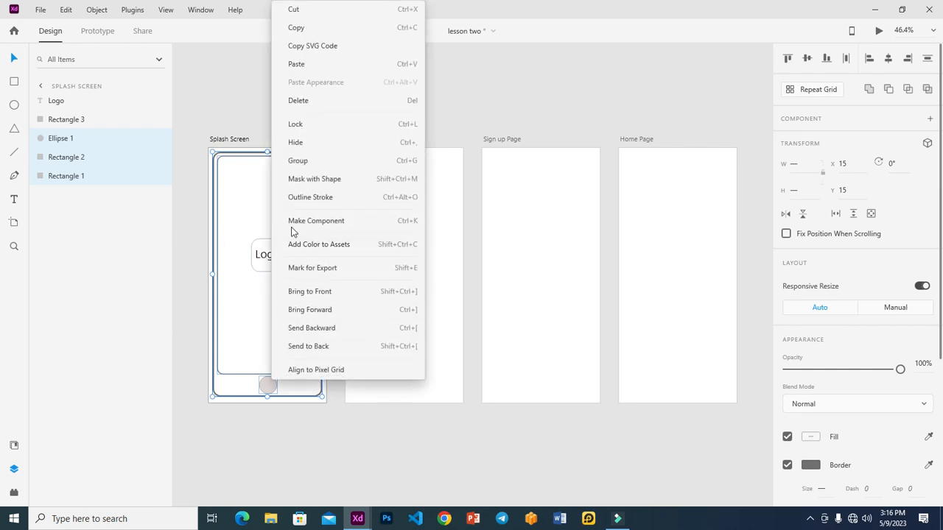
{"action": "left_click", "coordinate": [306, 160]}
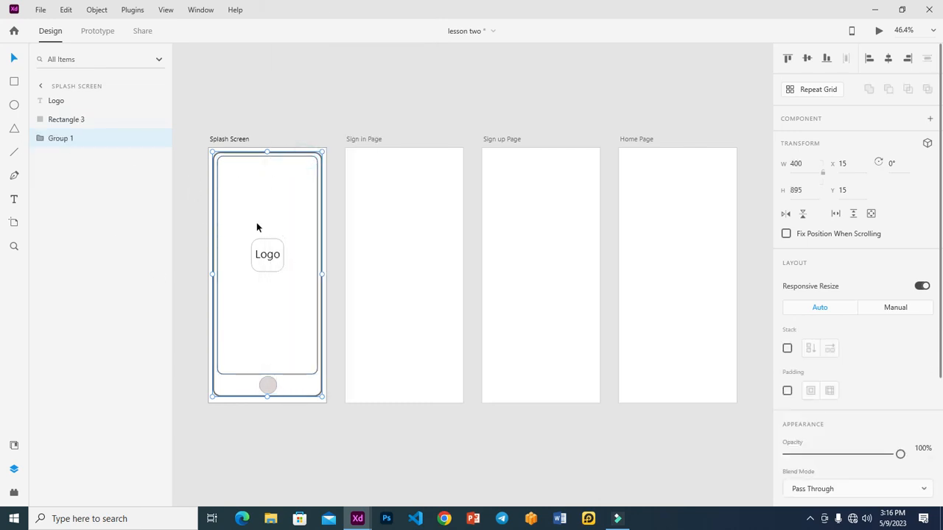
Step: Rename the phone frame group as Layout
{"action": "double_click", "coordinate": [62, 139]}
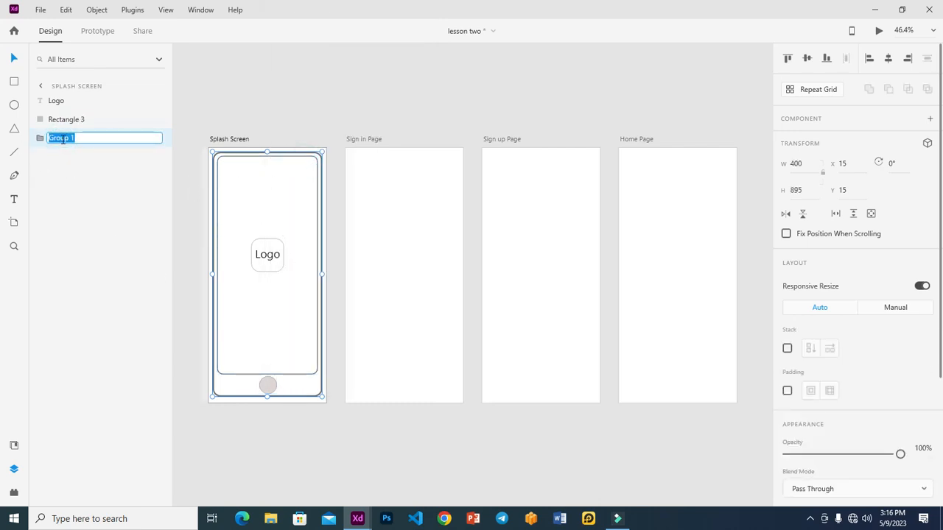
{"action": "type", "text": "Layout"}
{"action": "left_click", "coordinate": [67, 156]}
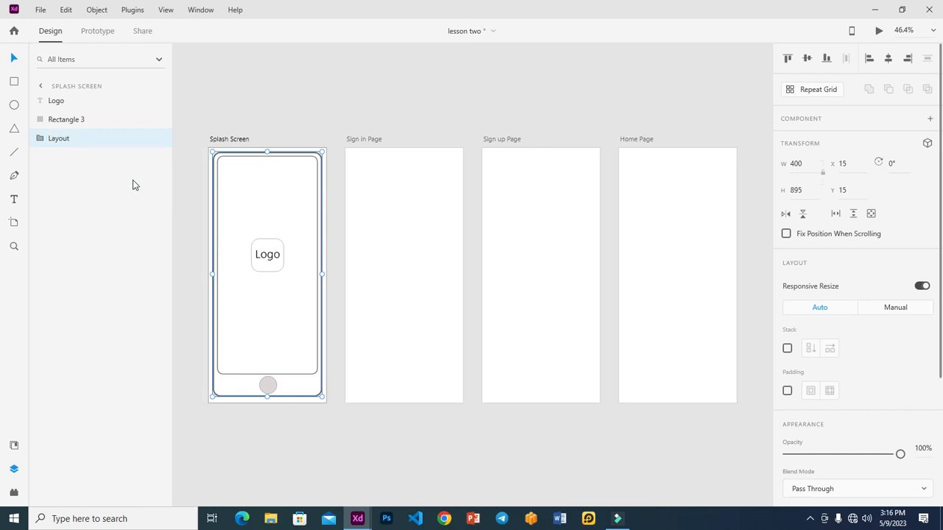
{"action": "left_click_drag", "start_coordinate": [295, 393], "coordinate": [472, 392]}
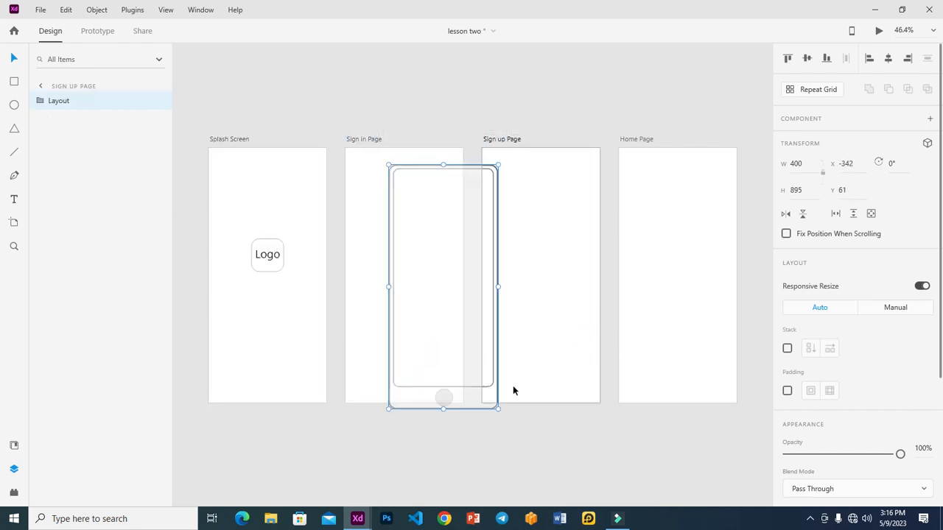
{"action": "key", "text": "ctrl+z"}
{"action": "key", "text": "ctrl+z"}
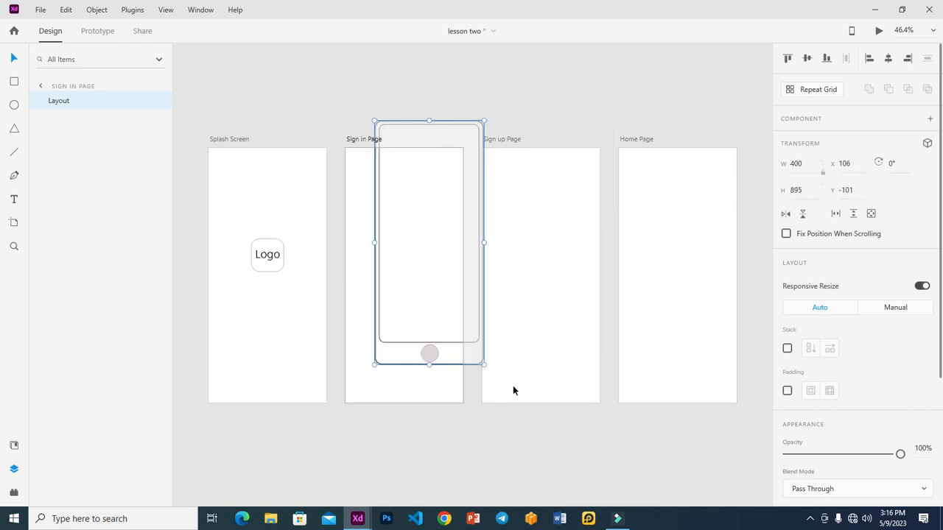
{"action": "key", "text": "ctrl+z"}
{"action": "key", "text": "ctrl+z"}
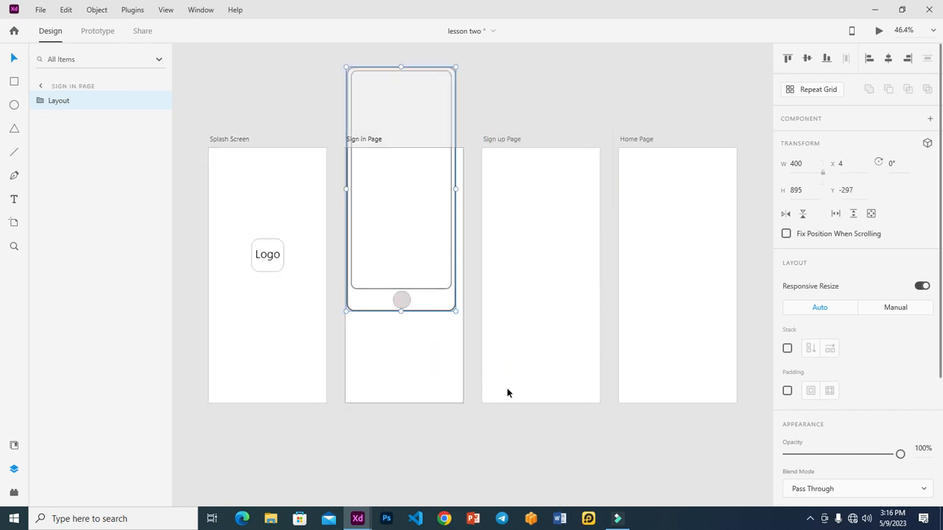
{"action": "key", "text": "ctrl+z"}
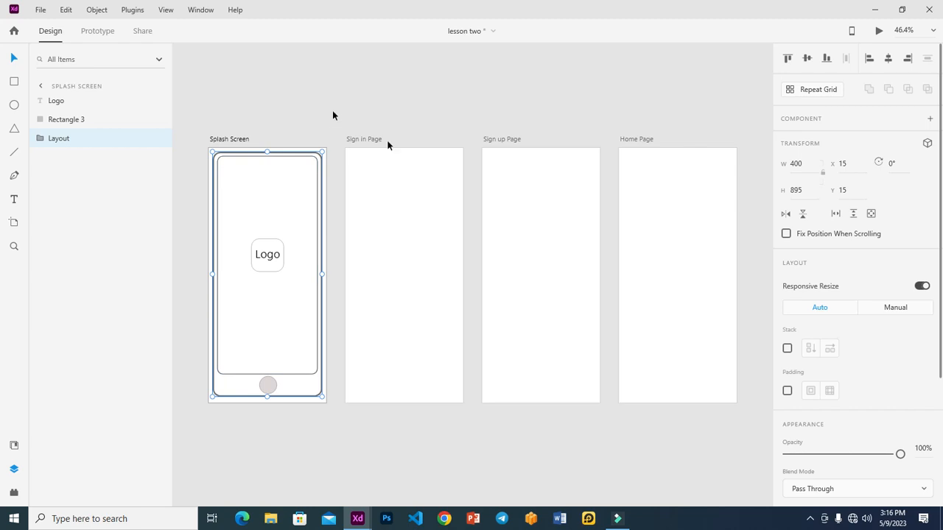
Step: Place a copy of the phone frame Layout group on the Sign in Page artboard at about X 15, Y 19
{"action": "left_click_drag", "start_coordinate": [285, 388], "coordinate": [421, 392]}
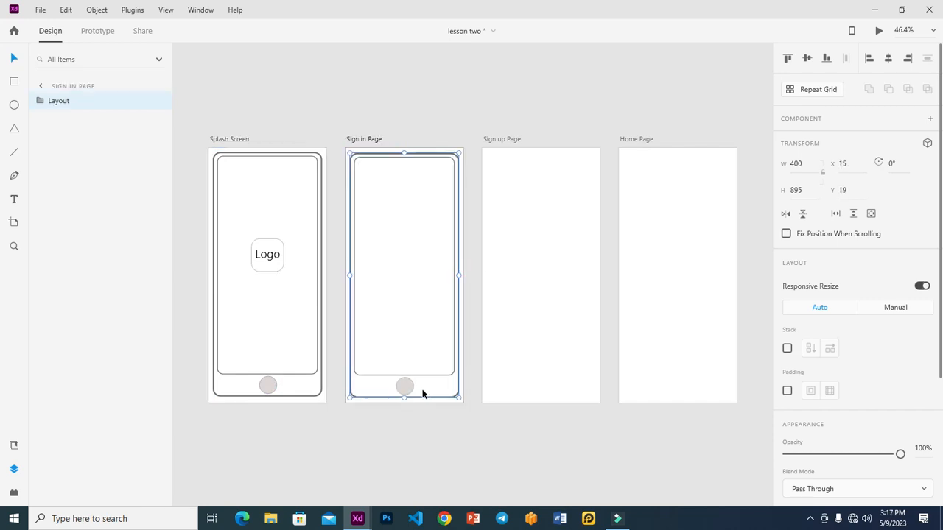
{"action": "left_click", "coordinate": [447, 117]}
{"action": "left_click", "coordinate": [464, 407]}
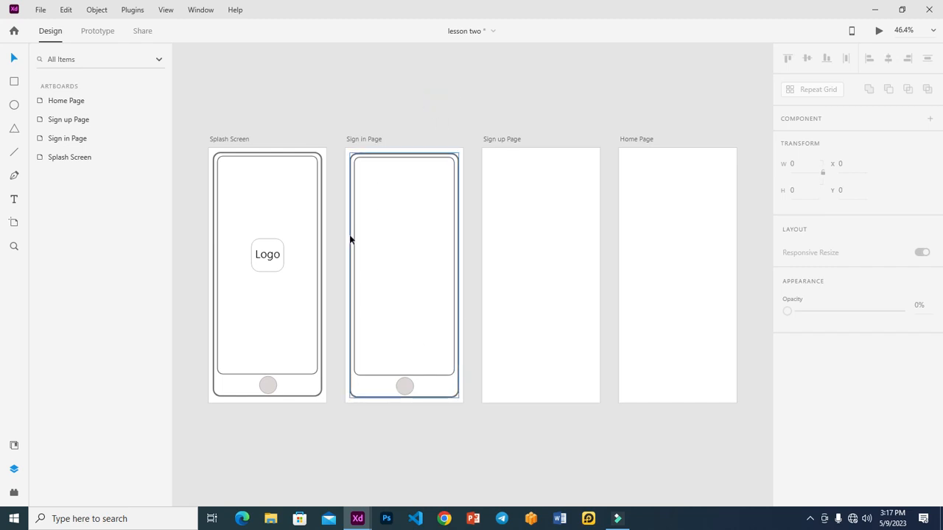
{"action": "left_click", "coordinate": [442, 311]}
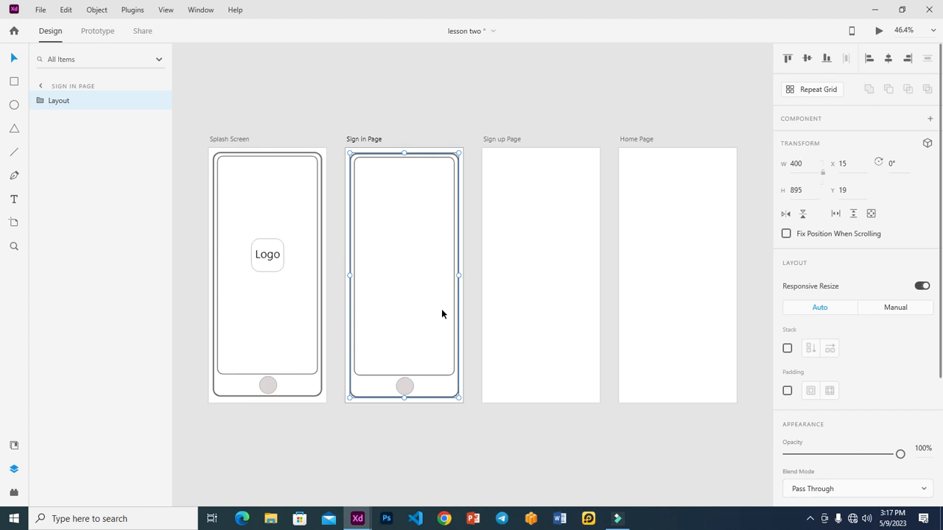
Step: Copy the Logo text and its rounded square from the Splash Screen to the upper middle of the Sign in Page phone frame
{"action": "key", "text": "ctrl+3"}
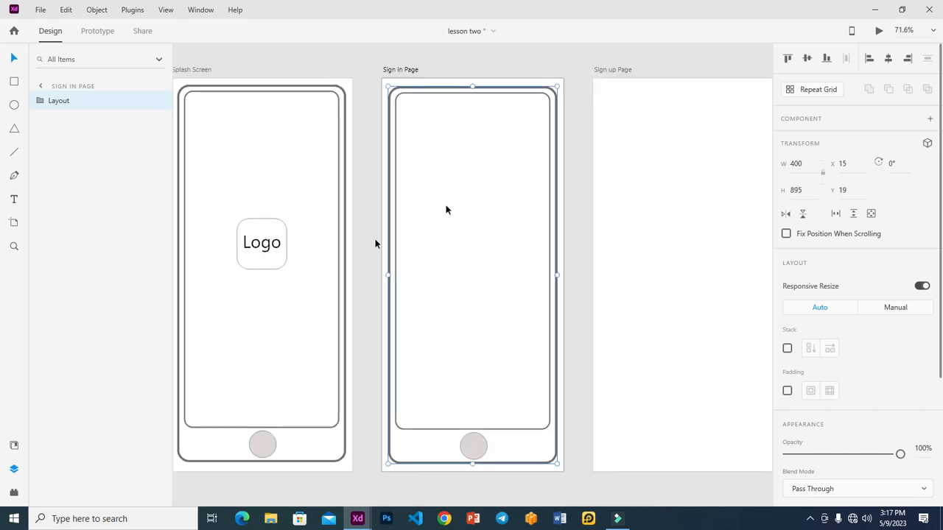
{"action": "left_click", "coordinate": [270, 264]}
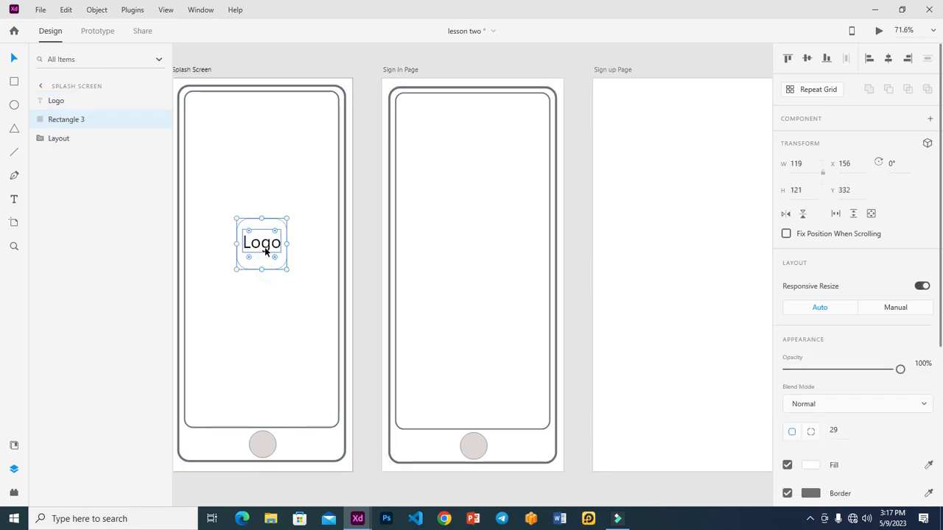
{"action": "left_click", "coordinate": [265, 251], "text": "shift"}
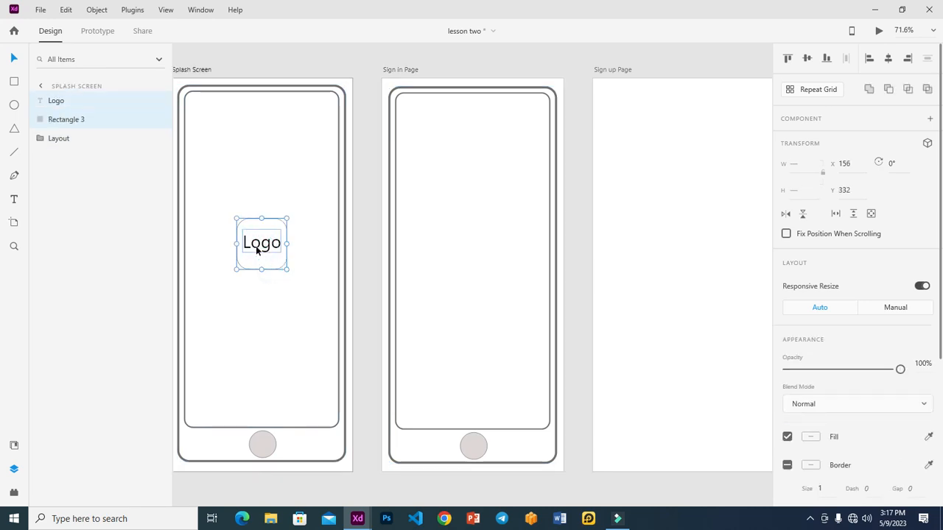
{"action": "left_click_drag", "start_coordinate": [257, 250], "coordinate": [467, 177]}
{"action": "left_click", "coordinate": [464, 229]}
{"action": "left_click", "coordinate": [579, 188]}
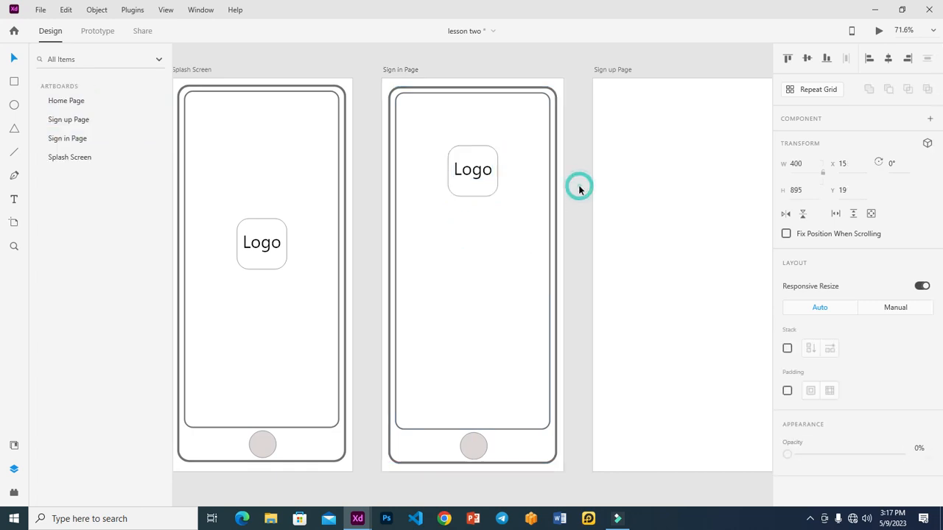
Step: Draw a rectangle about 316 by 47 below the logo on the Sign in Page and centre it at about X 57, Y 367
{"action": "left_click", "coordinate": [463, 266]}
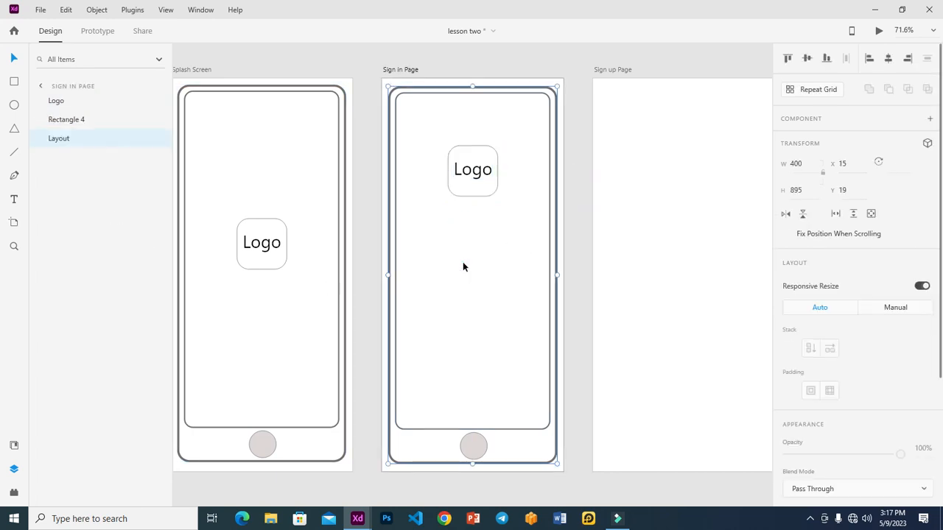
{"action": "left_click", "coordinate": [15, 83]}
{"action": "left_click_drag", "start_coordinate": [401, 233], "coordinate": [536, 253]}
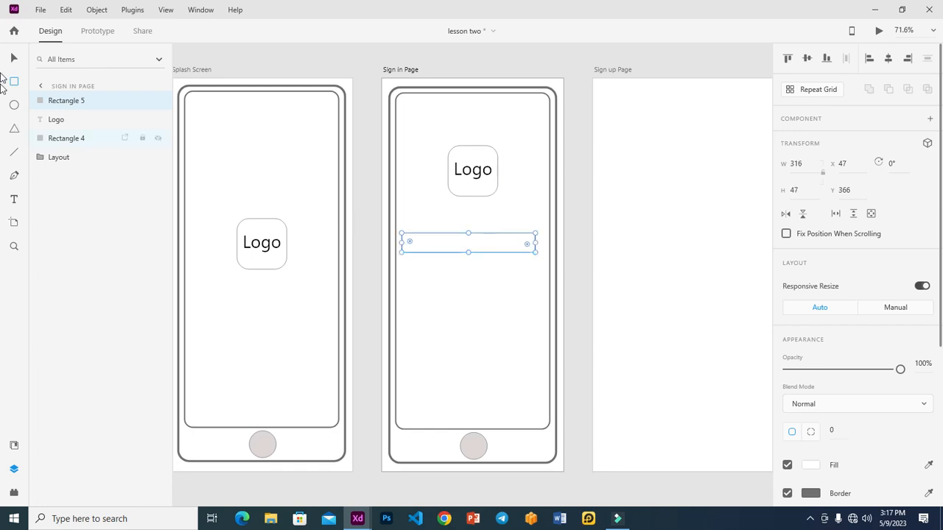
{"action": "left_click", "coordinate": [14, 57]}
{"action": "left_click_drag", "start_coordinate": [434, 243], "coordinate": [439, 246]}
{"action": "left_click", "coordinate": [439, 246]}
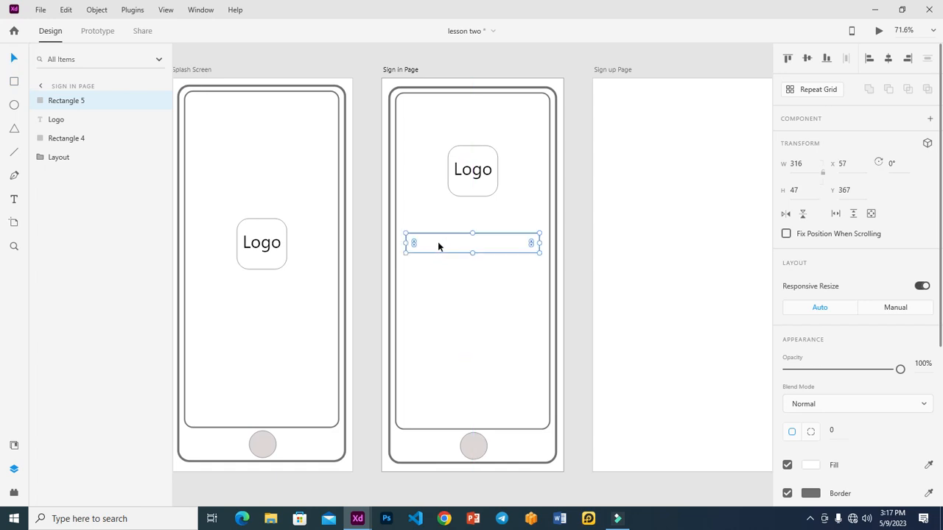
Step: Duplicate the input rectangle twice straight below with equal gaps, at about Y 433 and Y 499
{"action": "left_click_drag", "start_coordinate": [438, 246], "coordinate": [441, 273]}
{"action": "left_click", "coordinate": [439, 274]}
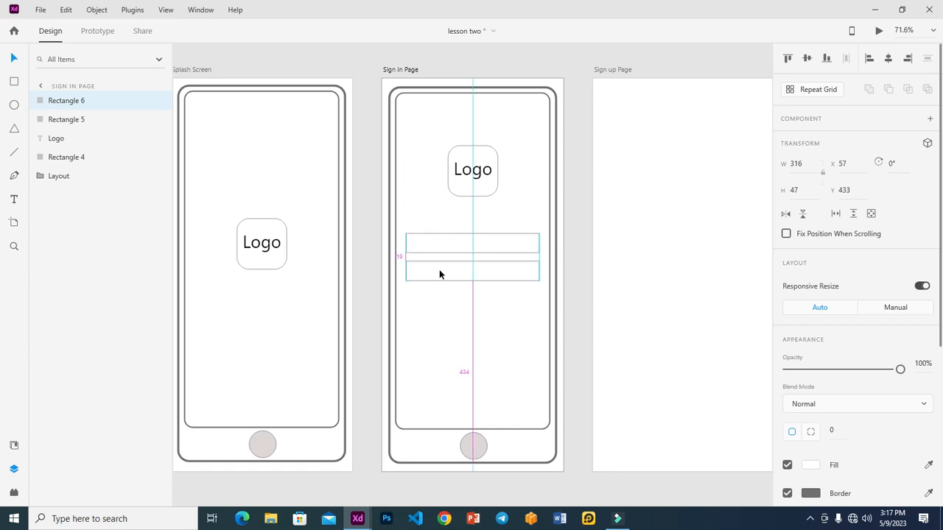
{"action": "left_click_drag", "start_coordinate": [442, 271], "coordinate": [444, 299]}
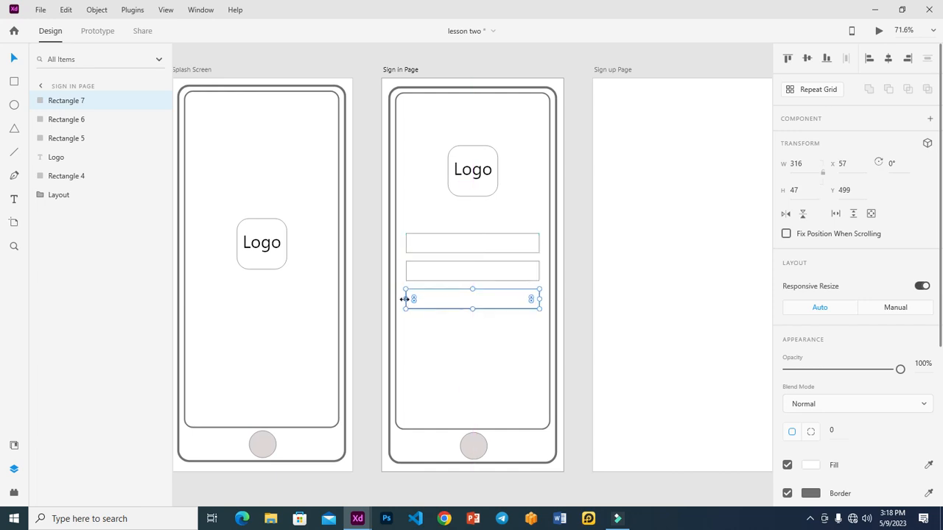
{"action": "left_click", "coordinate": [451, 243]}
{"action": "left_click", "coordinate": [450, 341]}
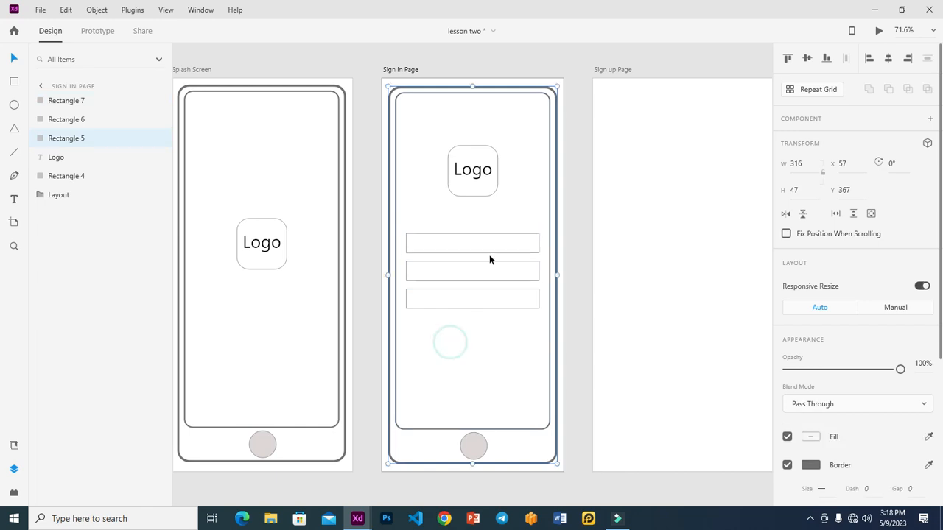
Step: Copy the Splash Screen's Logo text onto the first input rectangle of the Sign in Page and change it to "Username"
{"action": "left_click", "coordinate": [262, 244]}
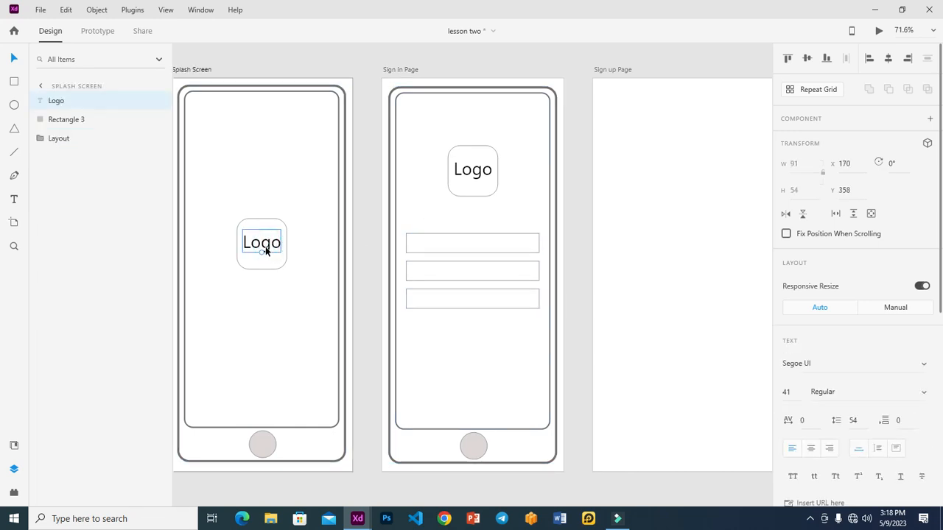
{"action": "left_click_drag", "start_coordinate": [266, 251], "coordinate": [476, 249]}
{"action": "double_click", "coordinate": [476, 249]}
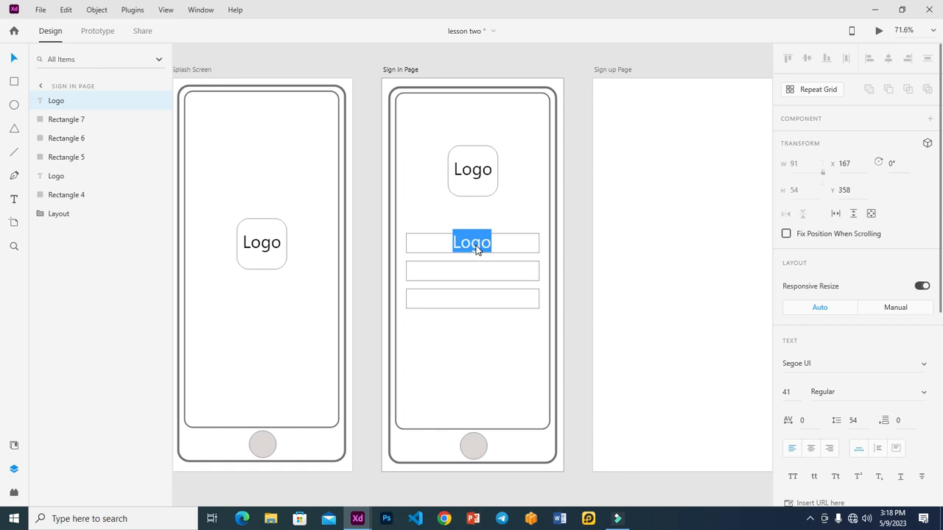
{"action": "type", "text": "Username"}
{"action": "key", "text": "Escape"}
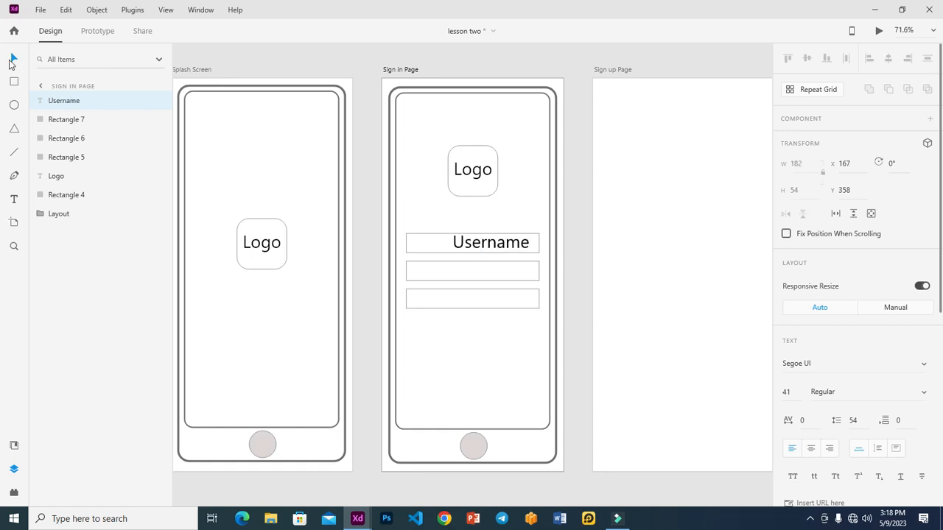
Step: Reposition the Username text inside its rectangle and set its font size to 18
{"action": "left_click_drag", "start_coordinate": [493, 252], "coordinate": [450, 248]}
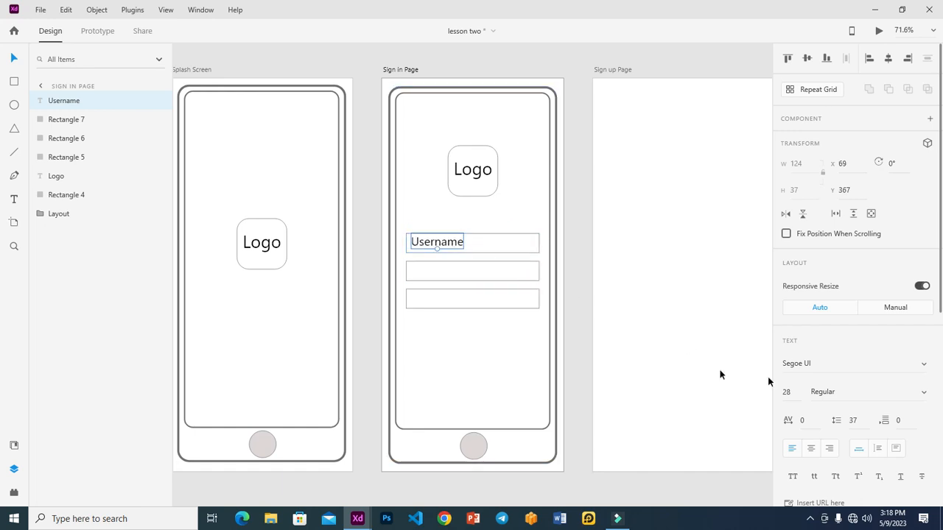
{"action": "left_click", "coordinate": [789, 391]}
{"action": "type", "text": "18"}
{"action": "key", "text": "Return"}
Step: Copy the Username text into the second input rectangle at about X 156, Y 442 and change it to "Password"
{"action": "left_click_drag", "start_coordinate": [439, 249], "coordinate": [469, 272]}
{"action": "double_click", "coordinate": [468, 273]}
{"action": "type", "text": "Passwo"}
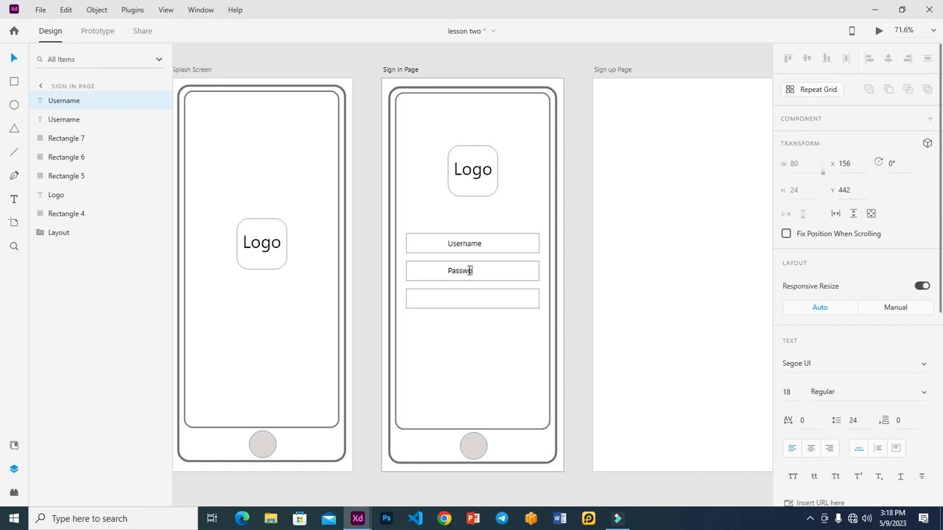
{"action": "type", "text": "rd"}
Step: Round the third rectangle's corners fully to a radius of 24
{"action": "left_click", "coordinate": [470, 298]}
{"action": "left_click", "coordinate": [468, 326]}
{"action": "left_click", "coordinate": [468, 302]}
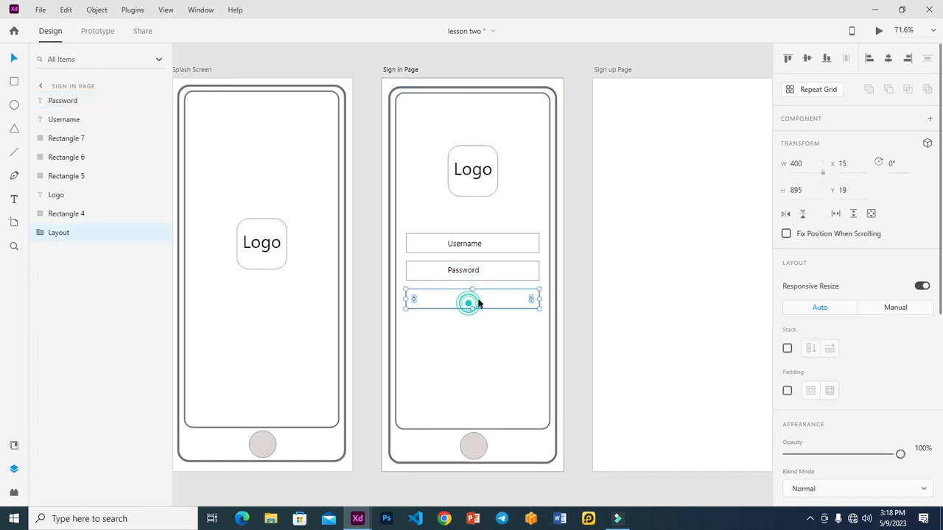
{"action": "left_click_drag", "start_coordinate": [413, 300], "coordinate": [416, 302]}
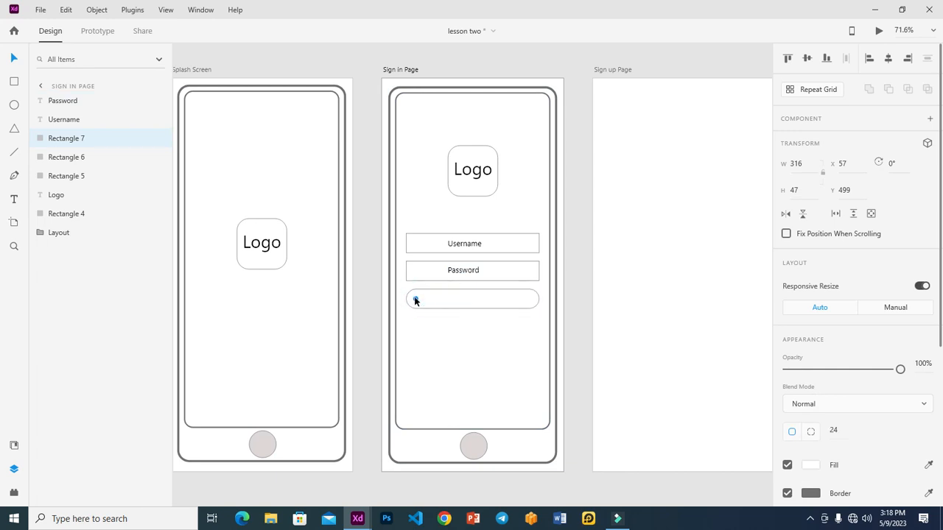
Step: Copy the Password text into the rounded rectangle and change it to "Sign in"
{"action": "left_click", "coordinate": [462, 270]}
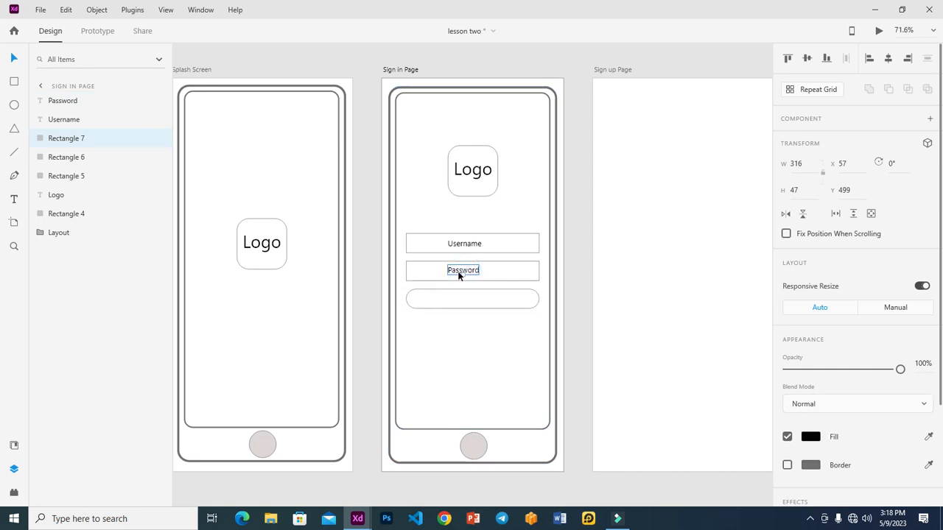
{"action": "left_click_drag", "start_coordinate": [458, 274], "coordinate": [459, 299]}
{"action": "double_click", "coordinate": [459, 298]}
{"action": "type", "text": "Sign in"}
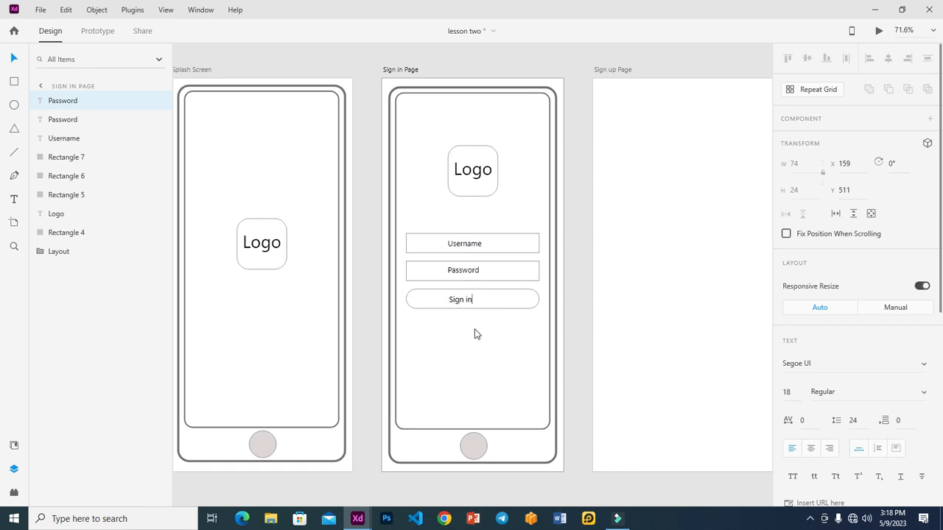
{"action": "left_click", "coordinate": [474, 327]}
Step: Move the Sign in text slightly toward the middle of its rounded rectangle, to about X 170, Y 511
{"action": "double_click", "coordinate": [458, 300]}
{"action": "left_click", "coordinate": [476, 322]}
{"action": "left_click", "coordinate": [457, 302]}
{"action": "left_click_drag", "start_coordinate": [457, 300], "coordinate": [460, 298]}
{"action": "left_click", "coordinate": [581, 291]}
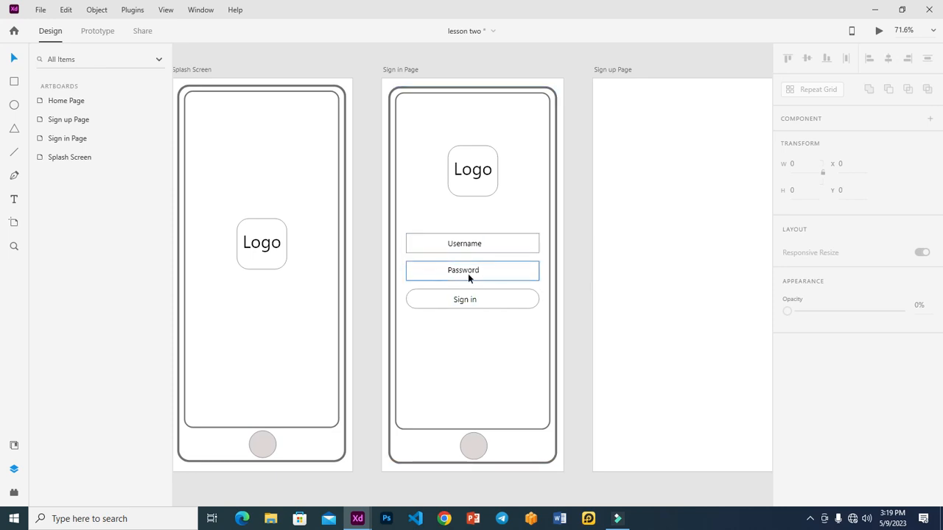
Step: Copy the Sign in text below the rounded rectangle, change it to "Remember me" and place it at about X 71, Y 592
{"action": "left_click", "coordinate": [460, 298]}
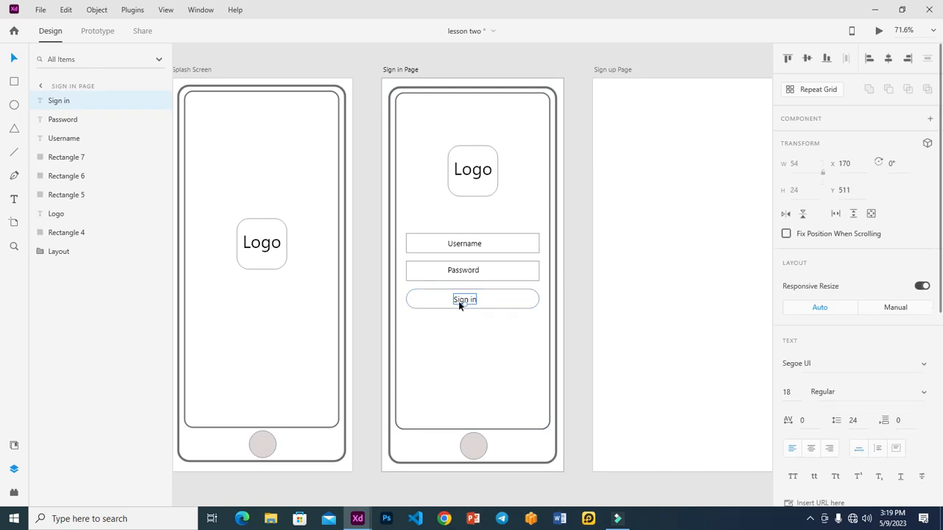
{"action": "left_click_drag", "start_coordinate": [472, 300], "coordinate": [435, 335]}
{"action": "double_click", "coordinate": [433, 334]}
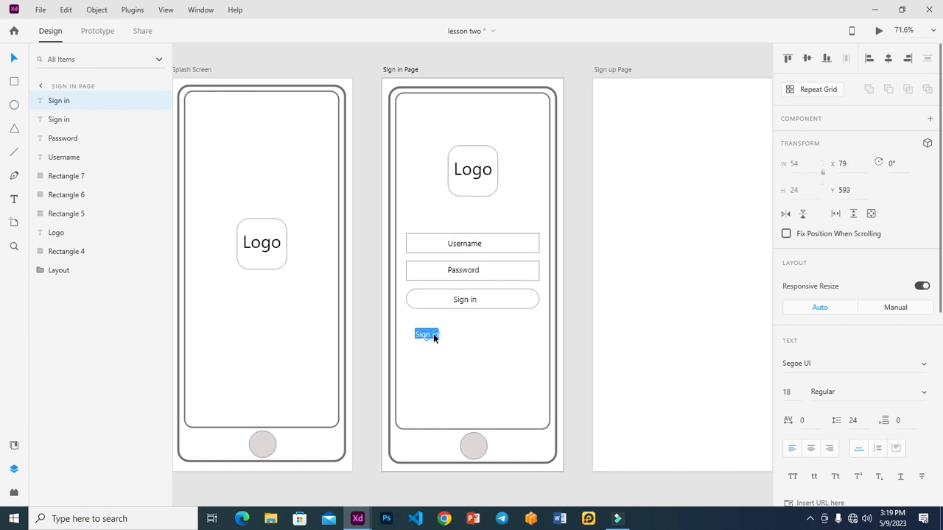
{"action": "type", "text": "Remember me"}
{"action": "key", "text": "Escape"}
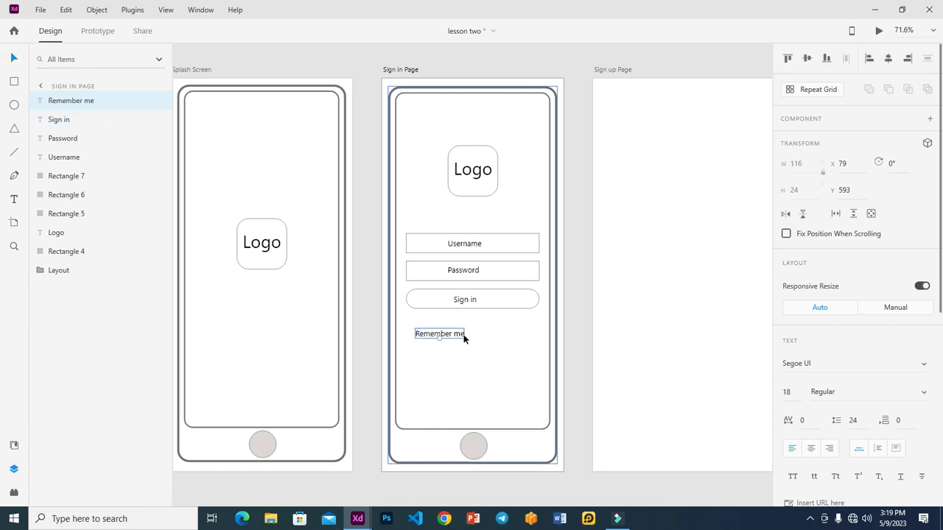
{"action": "left_click_drag", "start_coordinate": [455, 336], "coordinate": [451, 335]}
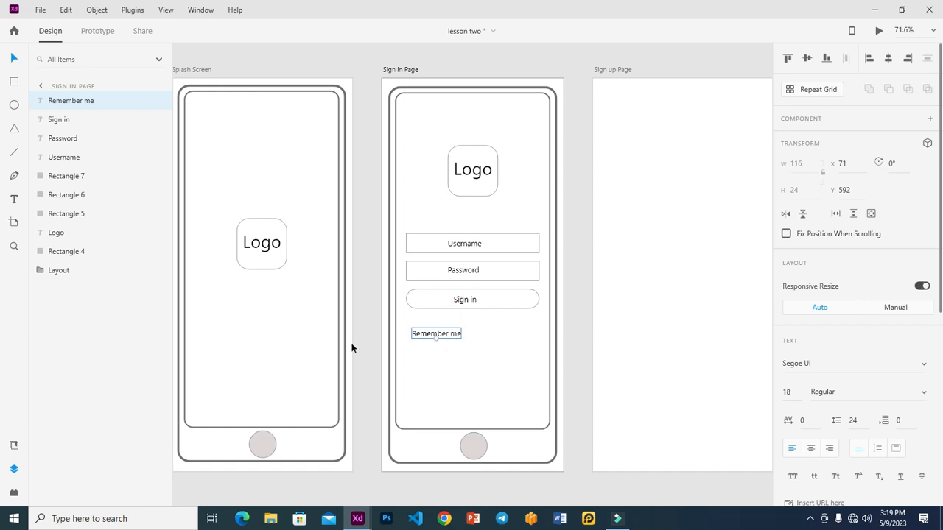
Step: Align the Remember me text with the left edge of the Sign in button, at about X 57, Y 582
{"action": "key", "text": "z"}
{"action": "left_click_drag", "start_coordinate": [396, 287], "coordinate": [571, 365]}
{"action": "left_click", "coordinate": [11, 58]}
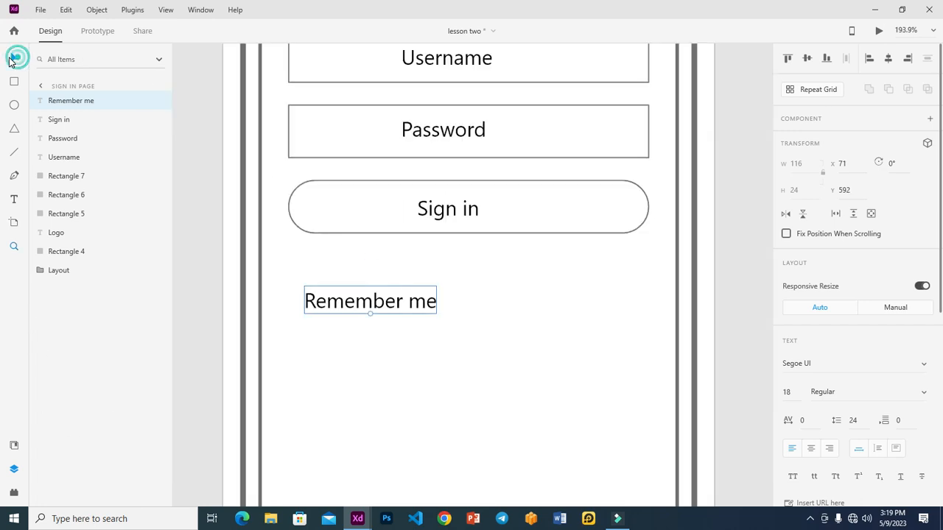
{"action": "left_click_drag", "start_coordinate": [383, 303], "coordinate": [366, 292]}
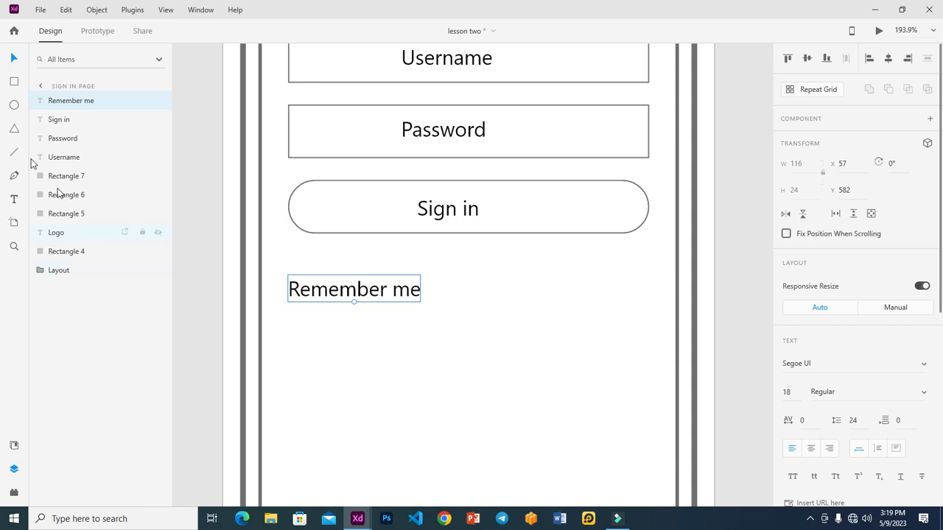
Step: Copy the Sign in button's rounded rectangle beside the Remember me text, at about X 178, Y 571
{"action": "left_click", "coordinate": [14, 81]}
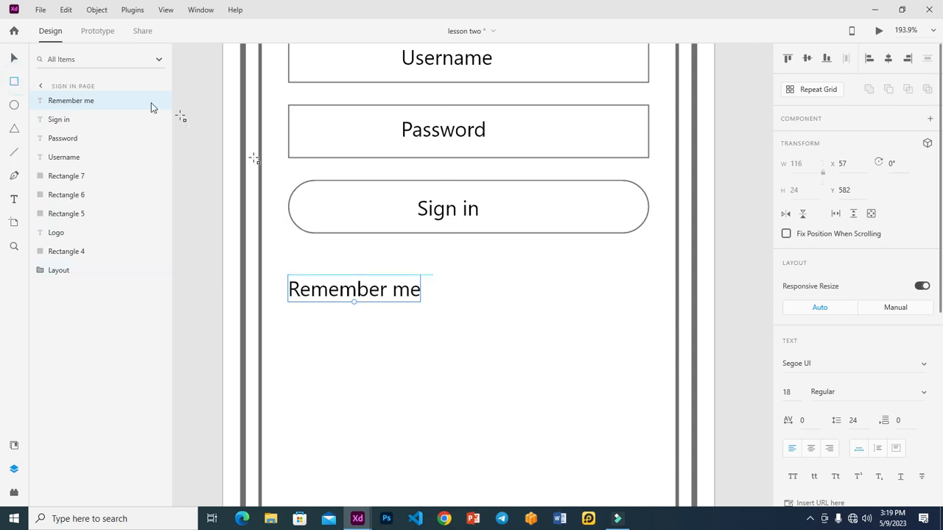
{"action": "left_click", "coordinate": [14, 57]}
{"action": "left_click", "coordinate": [542, 205]}
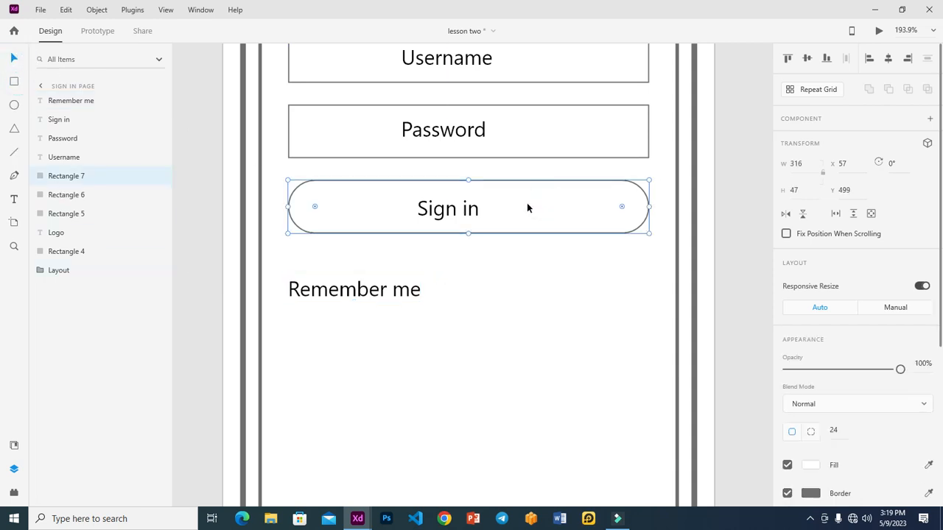
{"action": "left_click_drag", "start_coordinate": [527, 208], "coordinate": [666, 289]}
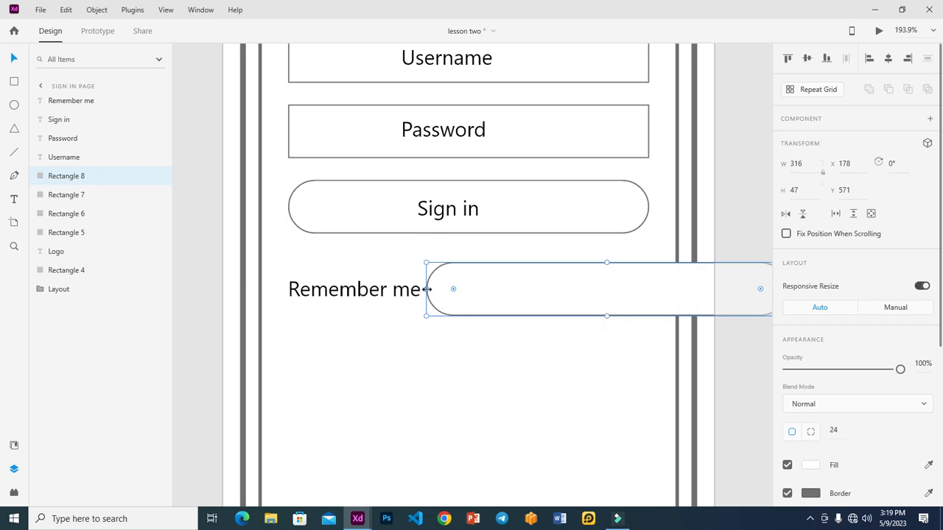
Step: Shrink the copied rounded rectangle to about 87 by 20 at X 224, Y 586, and move the Remember me text next to it
{"action": "left_click_drag", "start_coordinate": [428, 316], "coordinate": [563, 293]}
{"action": "left_click_drag", "start_coordinate": [621, 275], "coordinate": [497, 284]}
{"action": "left_click_drag", "start_coordinate": [663, 288], "coordinate": [515, 294]}
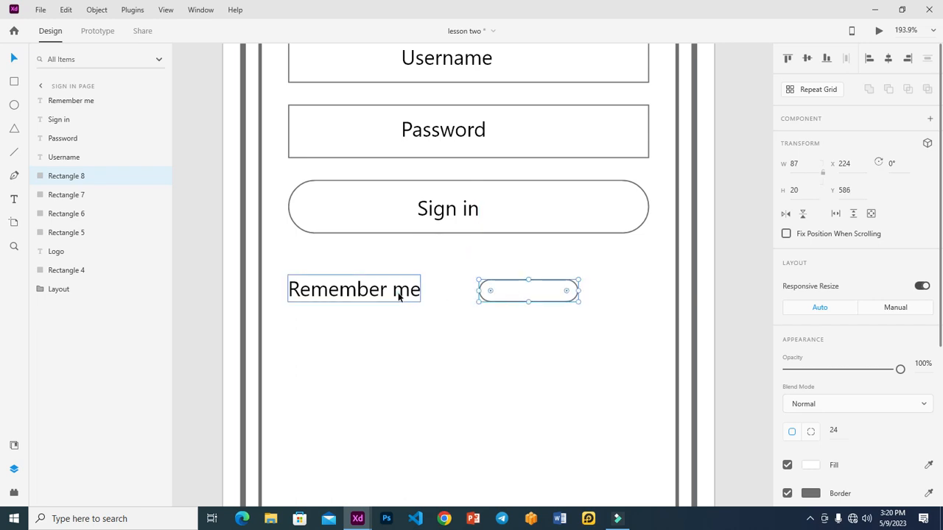
{"action": "left_click_drag", "start_coordinate": [373, 291], "coordinate": [414, 292]}
Step: Fill the small rounded rectangle beside Remember me with a light pinkish grey
{"action": "left_click", "coordinate": [522, 287]}
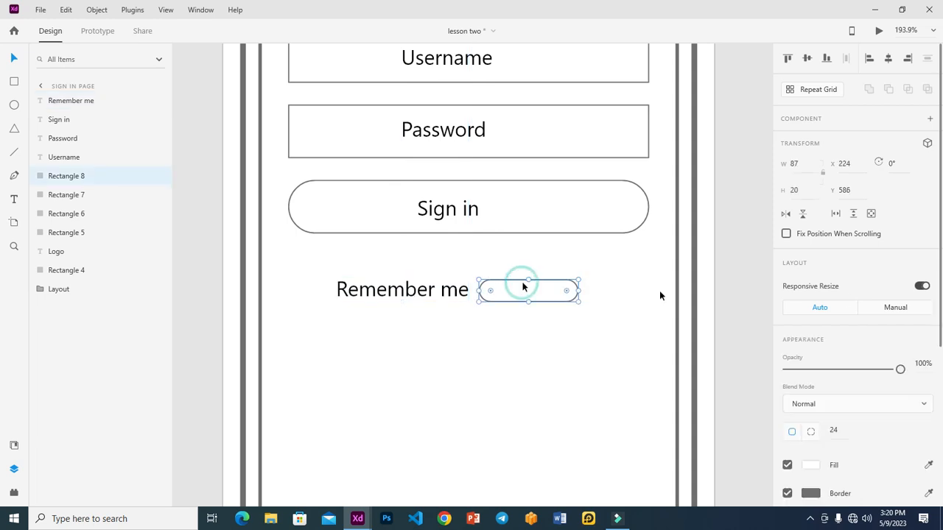
{"action": "left_click", "coordinate": [810, 468]}
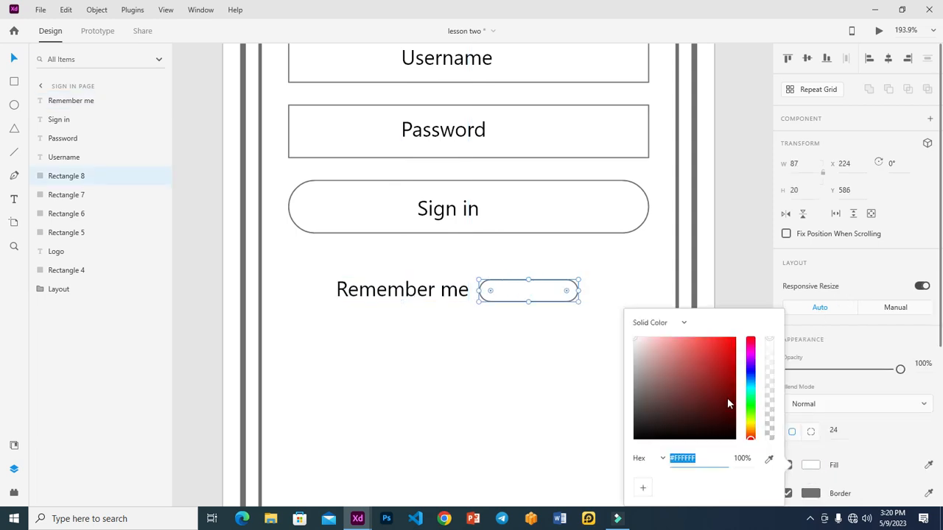
{"action": "left_click_drag", "start_coordinate": [639, 363], "coordinate": [637, 349]}
{"action": "left_click", "coordinate": [566, 347]}
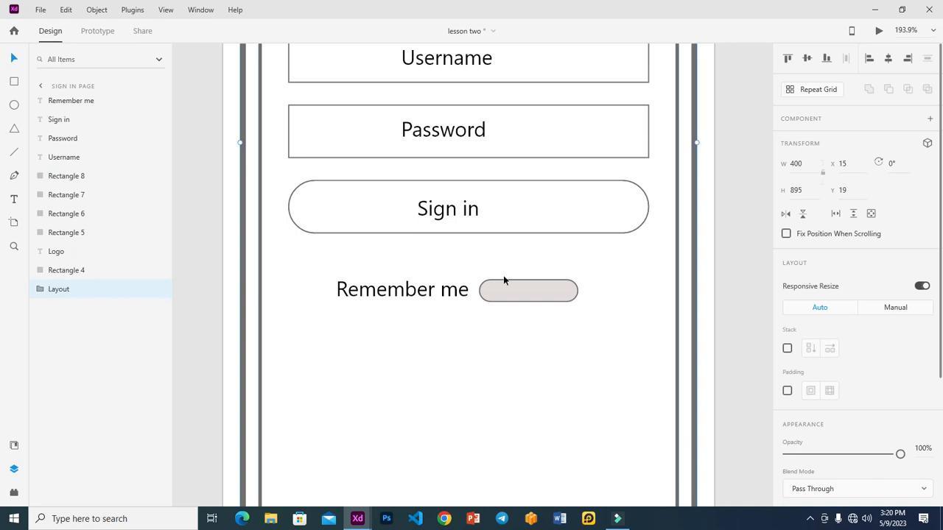
Step: Draw a circle about 15 by 15 as the toggle's knob and place it near the pill's right end, at about X 286, Y 589
{"action": "left_click", "coordinate": [13, 105]}
{"action": "left_click_drag", "start_coordinate": [528, 287], "coordinate": [550, 303]}
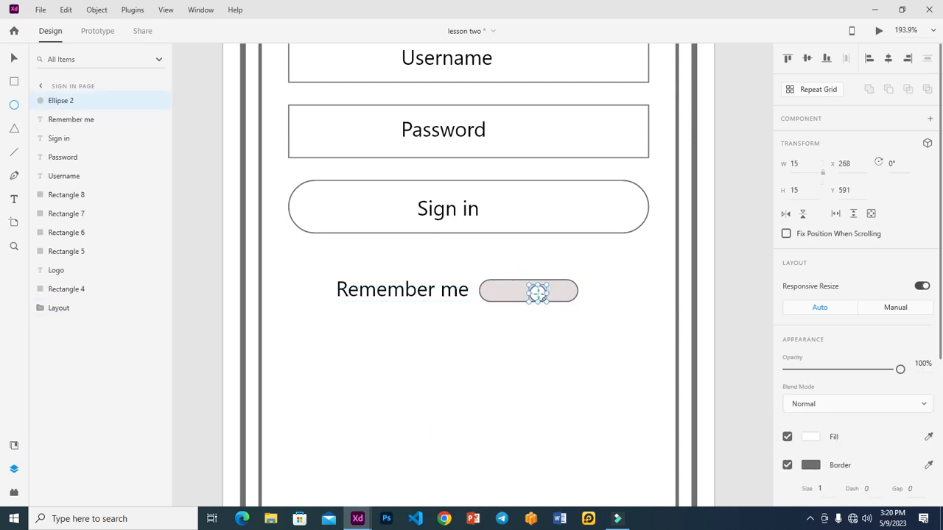
{"action": "left_click", "coordinate": [13, 58]}
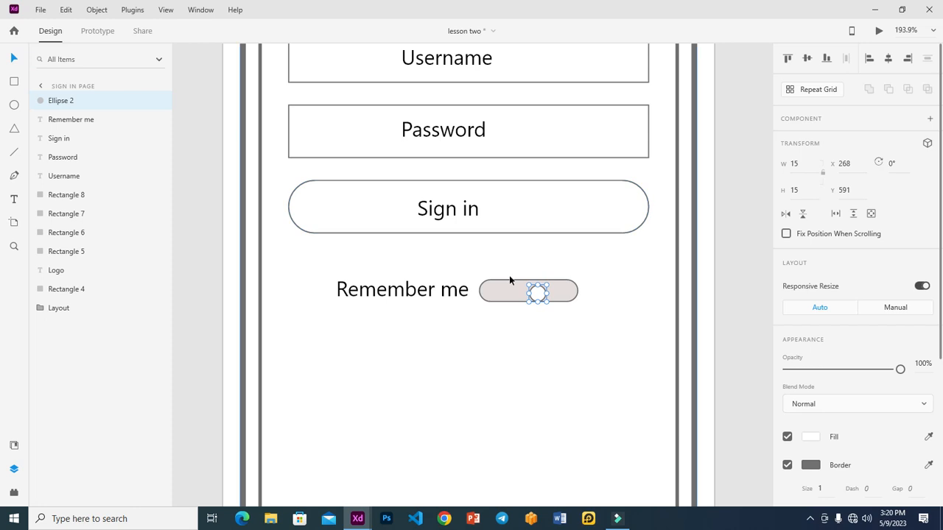
{"action": "left_click_drag", "start_coordinate": [536, 293], "coordinate": [556, 292]}
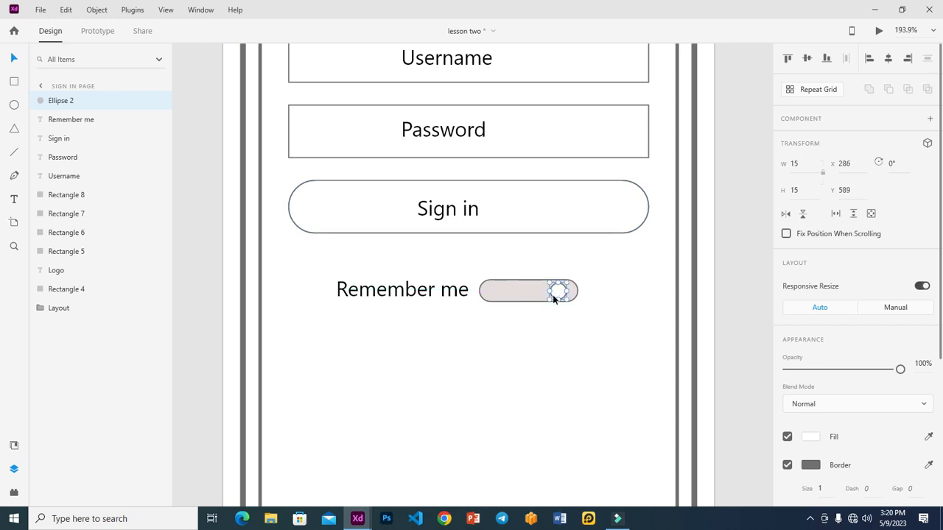
Step: Change the toggle knob's border color to the light grey #C2C2C2
{"action": "left_click", "coordinate": [787, 465]}
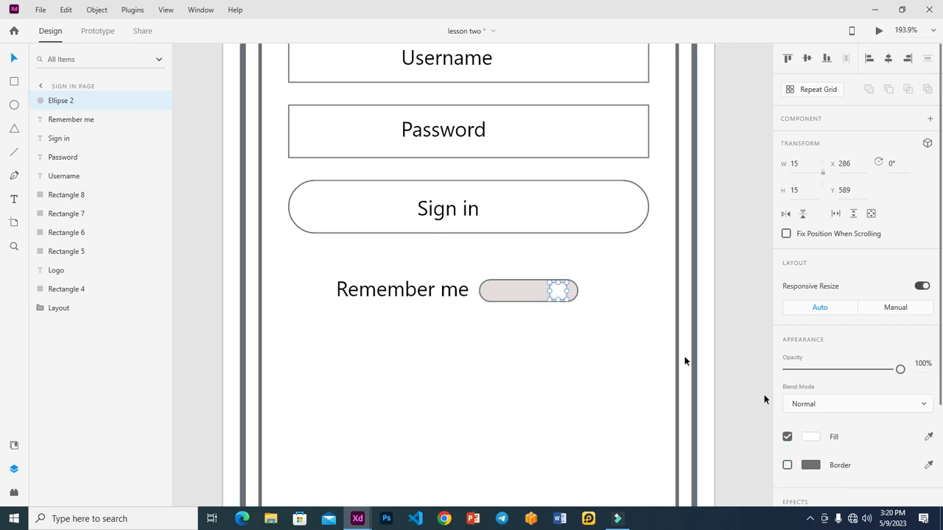
{"action": "left_click", "coordinate": [786, 465]}
{"action": "left_click", "coordinate": [810, 465]}
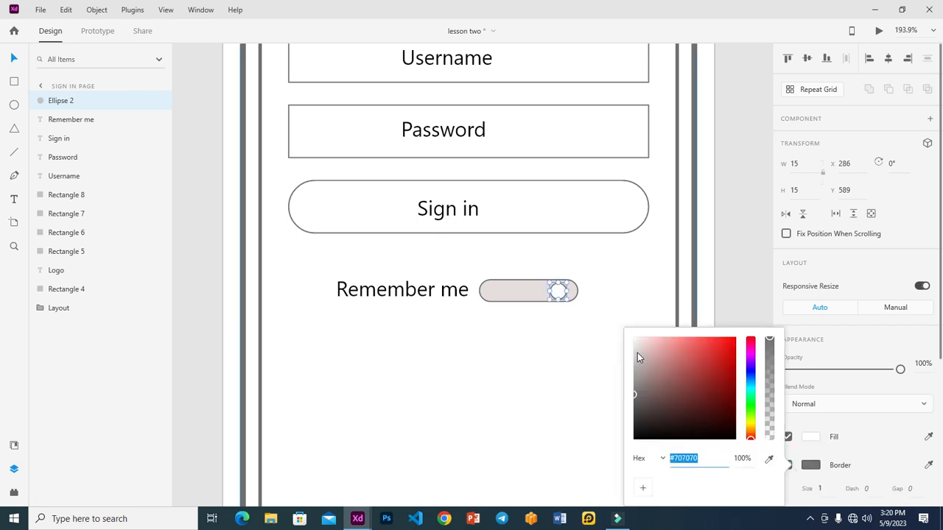
{"action": "left_click", "coordinate": [634, 344]}
{"action": "left_click_drag", "start_coordinate": [631, 352], "coordinate": [632, 361]}
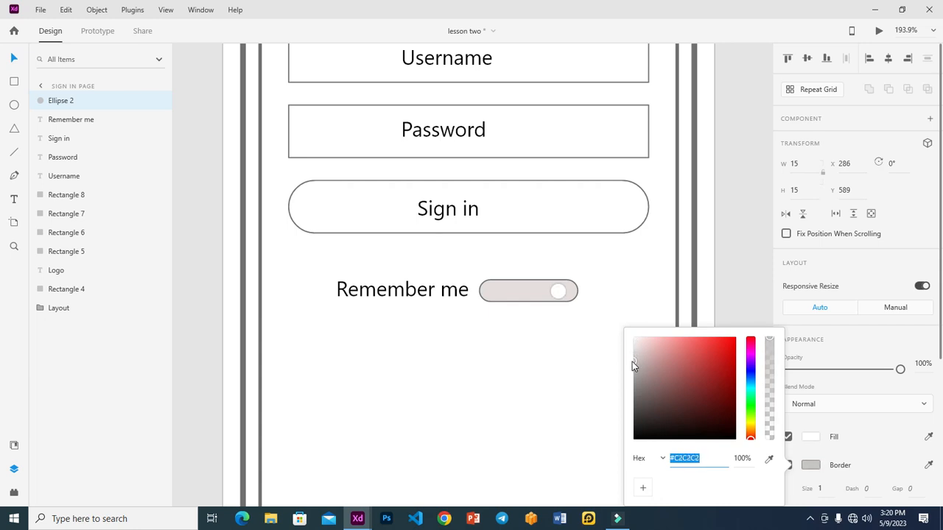
{"action": "left_click", "coordinate": [526, 350]}
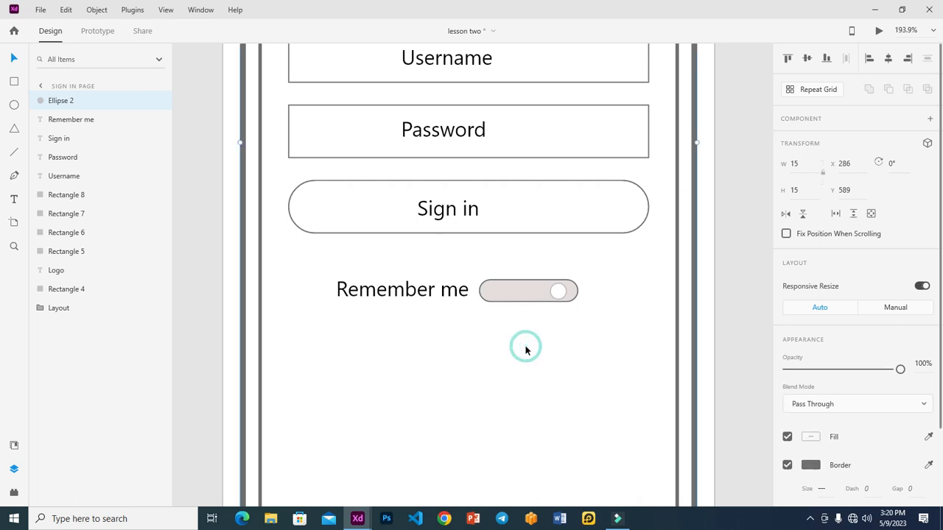
Step: Examine the Sign in Page wireframe up close and alongside the other artboards
{"action": "key", "text": "ctrl+0"}
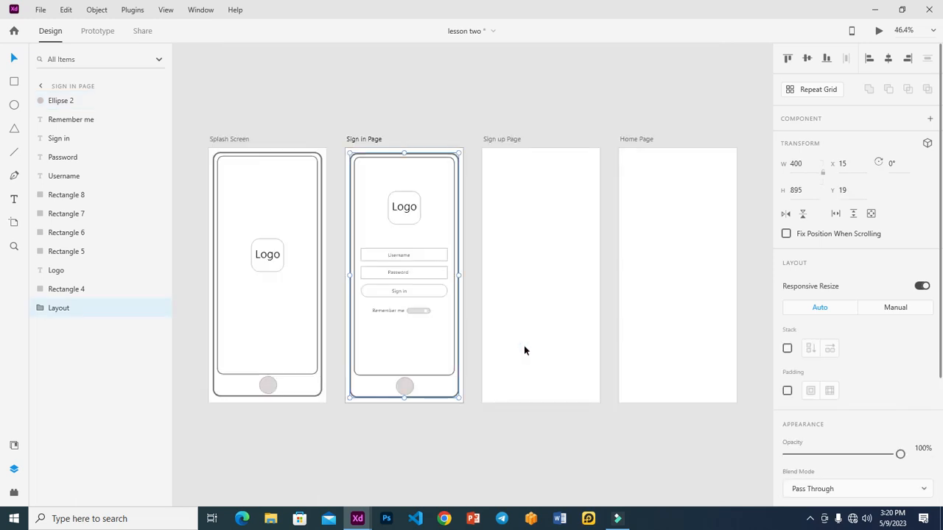
{"action": "left_click", "coordinate": [474, 347]}
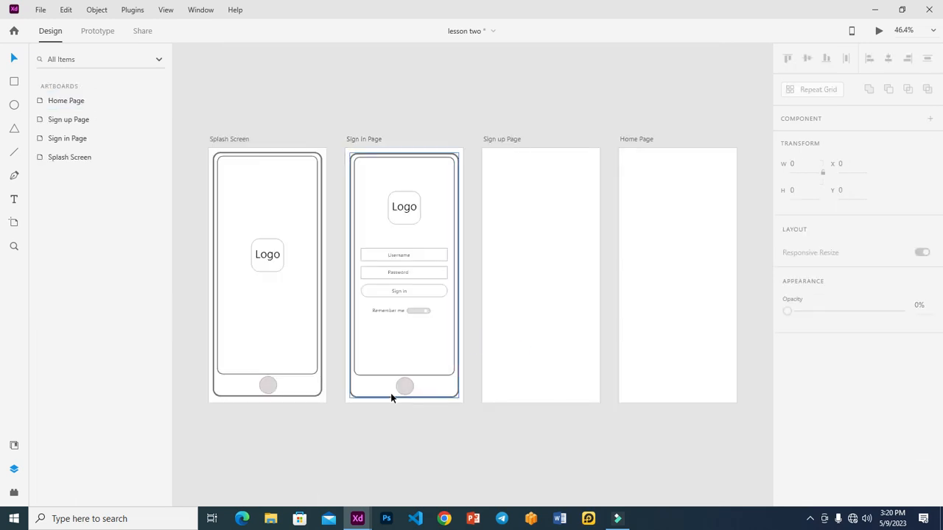
{"action": "left_click", "coordinate": [394, 351]}
{"action": "key", "text": "ctrl+3"}
{"action": "left_click", "coordinate": [575, 330]}
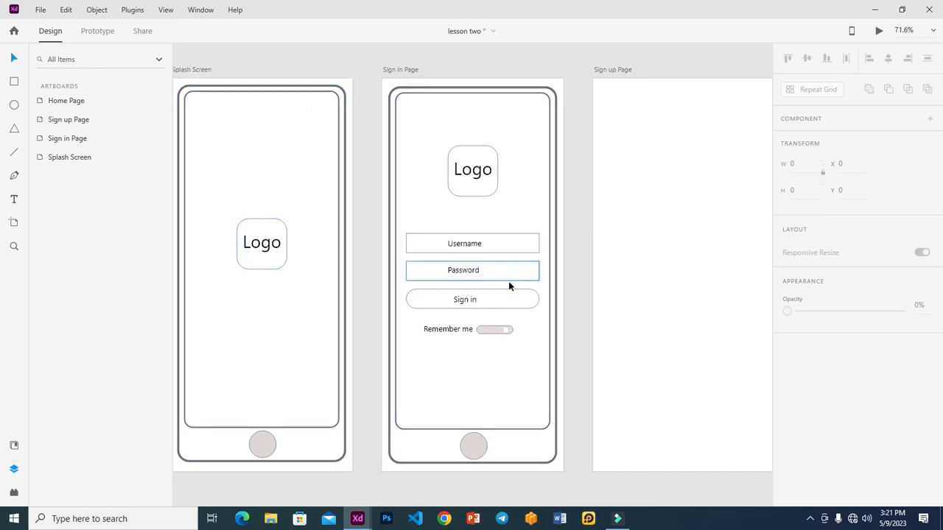
{"action": "key", "text": "ctrl+0"}
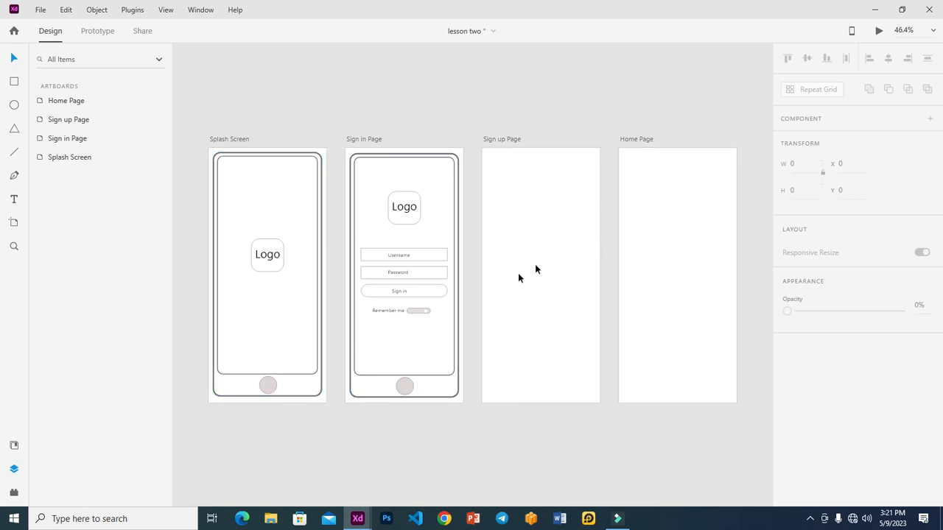
{"action": "scroll", "coordinate": [516, 259], "scroll_direction": "down", "scroll_amount": 3}
{"action": "scroll", "coordinate": [516, 263], "scroll_direction": "up", "scroll_amount": 3}
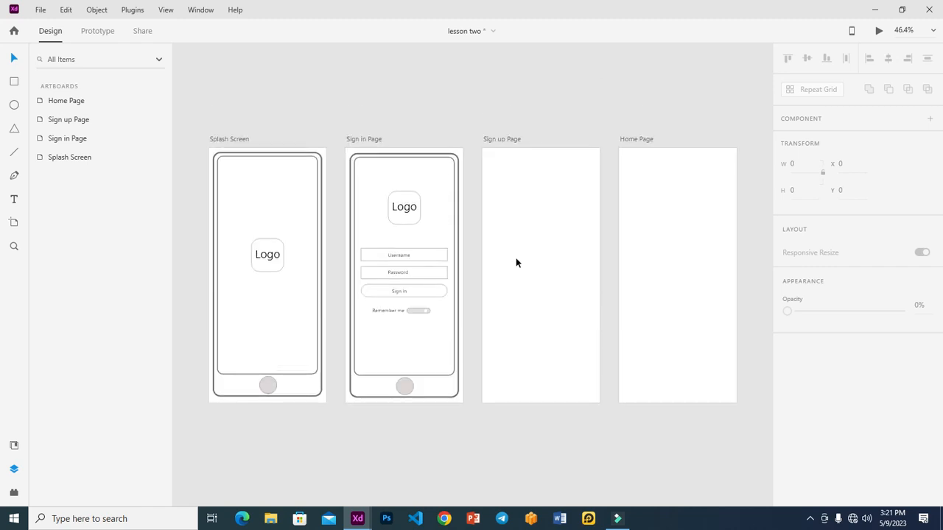